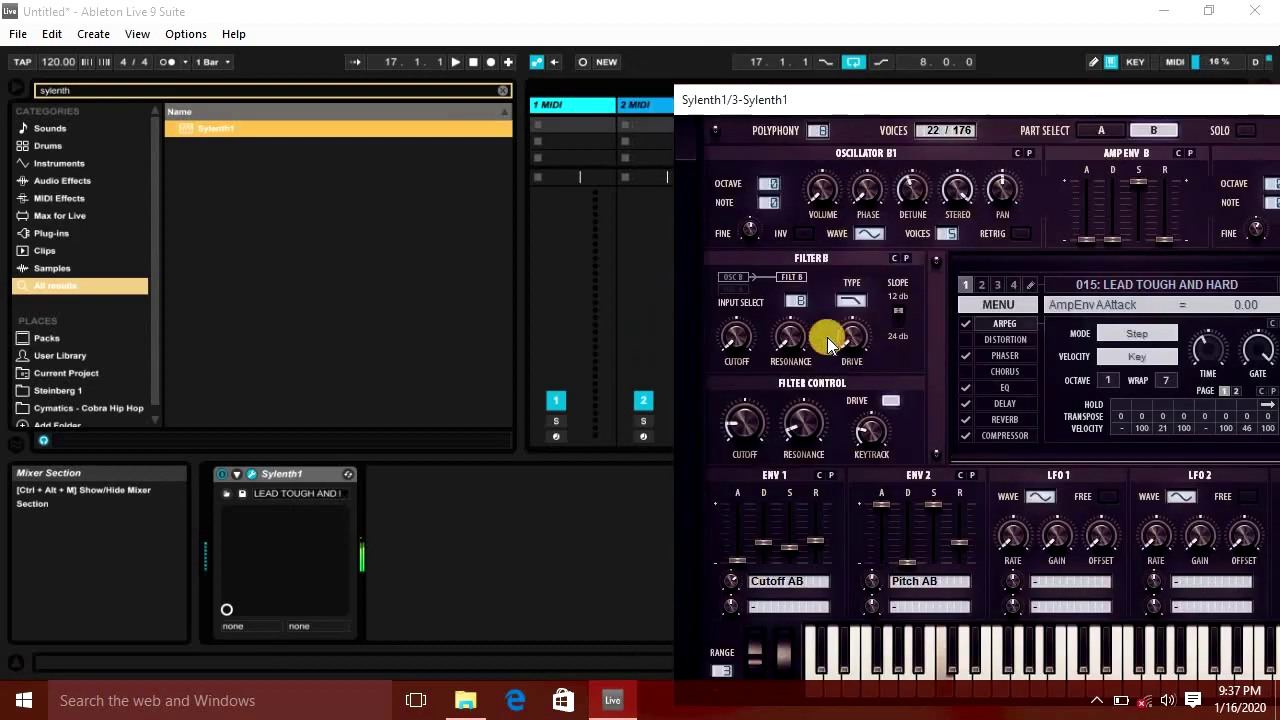
Load the preset 020: LEAD TROMPETTER in Sylenth1 and close the synth window.
left_click(1107, 288)
left_click(791, 434)
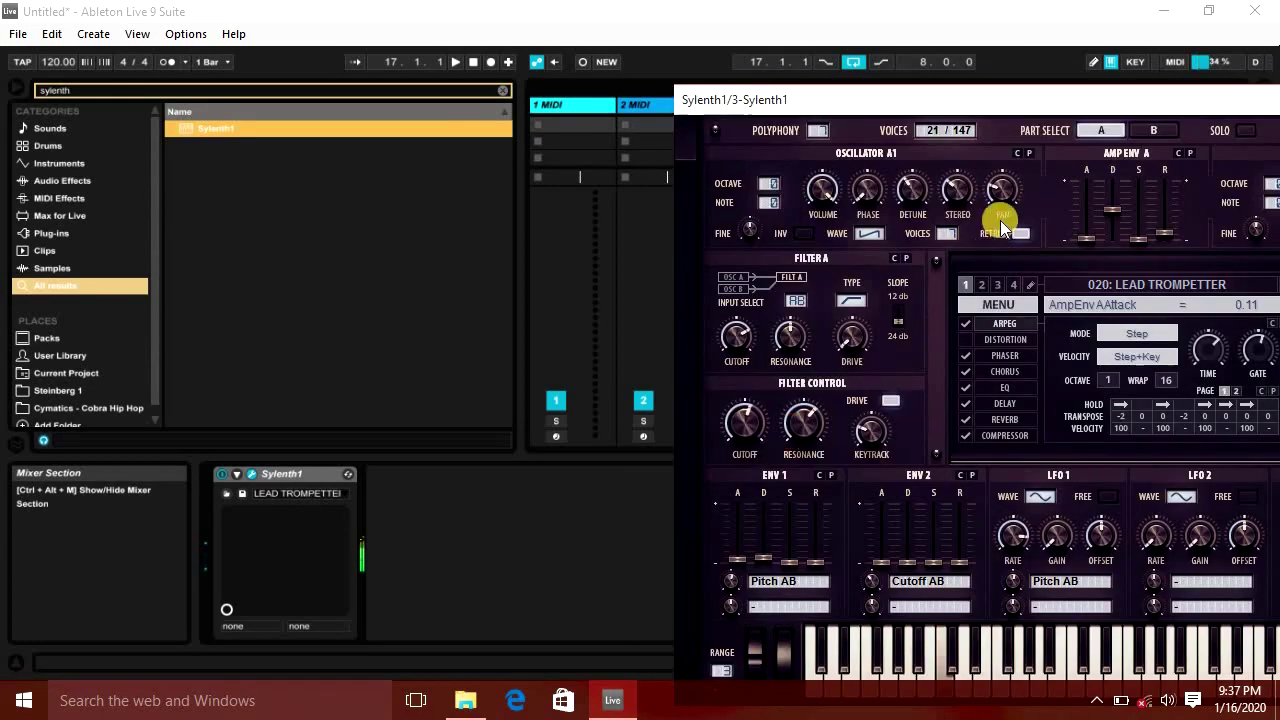
left_click_drag(1014, 103, 578, 583)
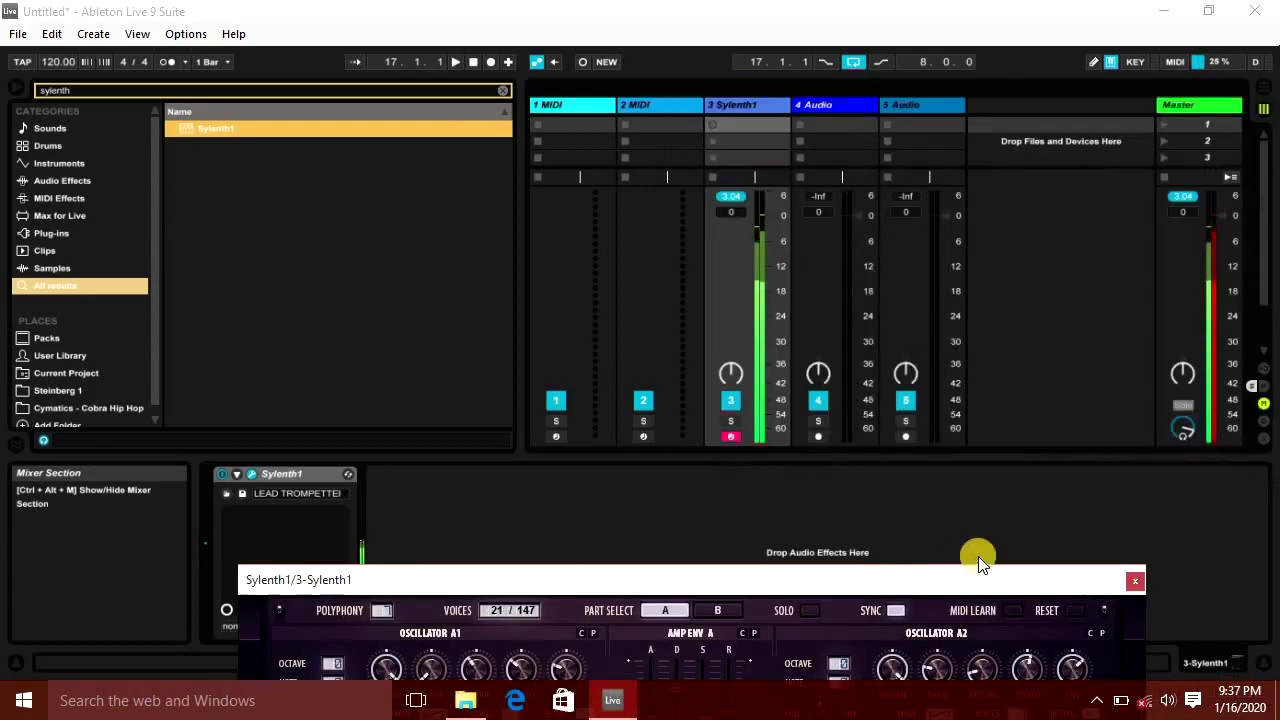
left_click(936, 262)
Record a MIDI clip in the first slot of the Sylenth1 track, deleting the first take and recording it again.
left_click(745, 122)
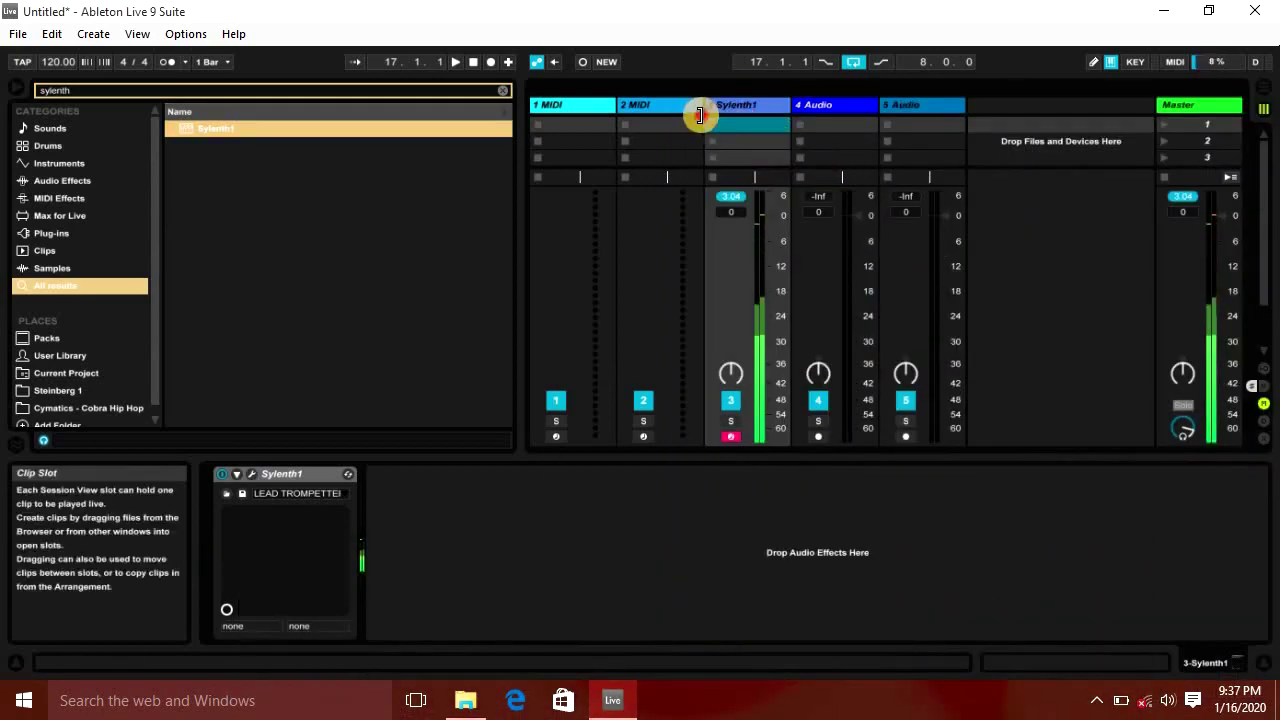
left_click(53, 36)
left_click(203, 579)
left_click(771, 141)
key("space")
key("space")
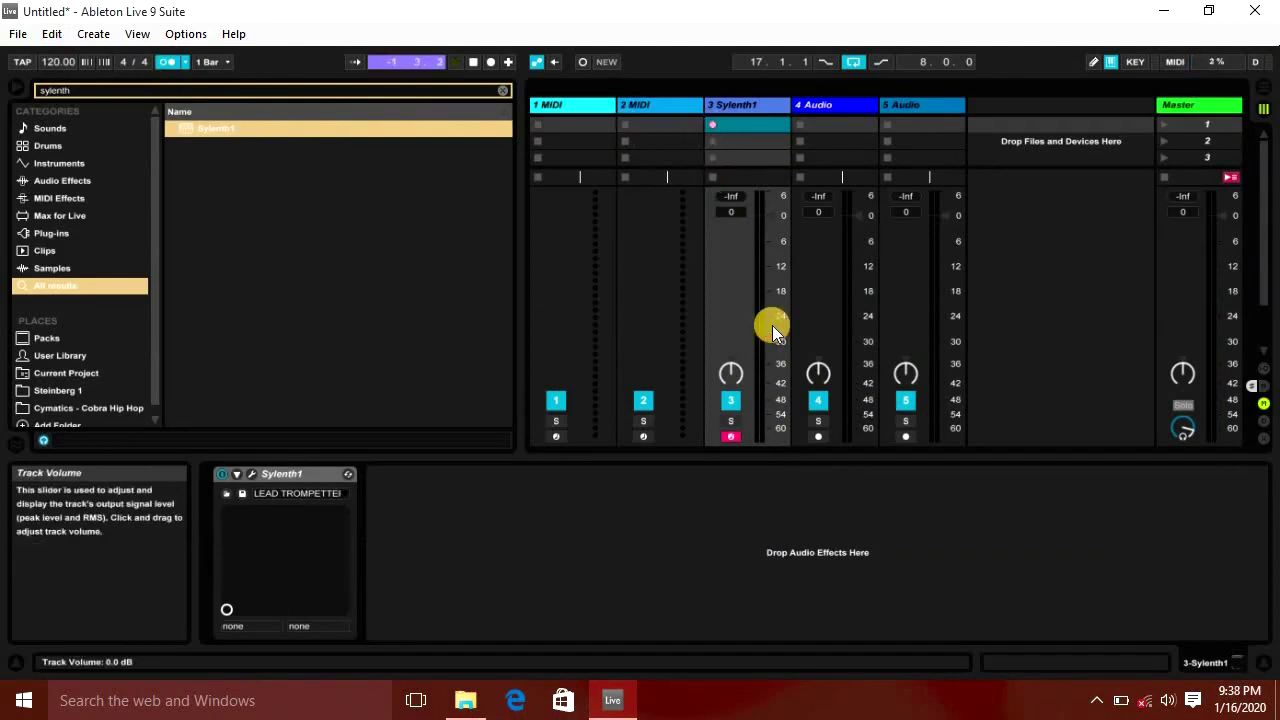
key("Return")
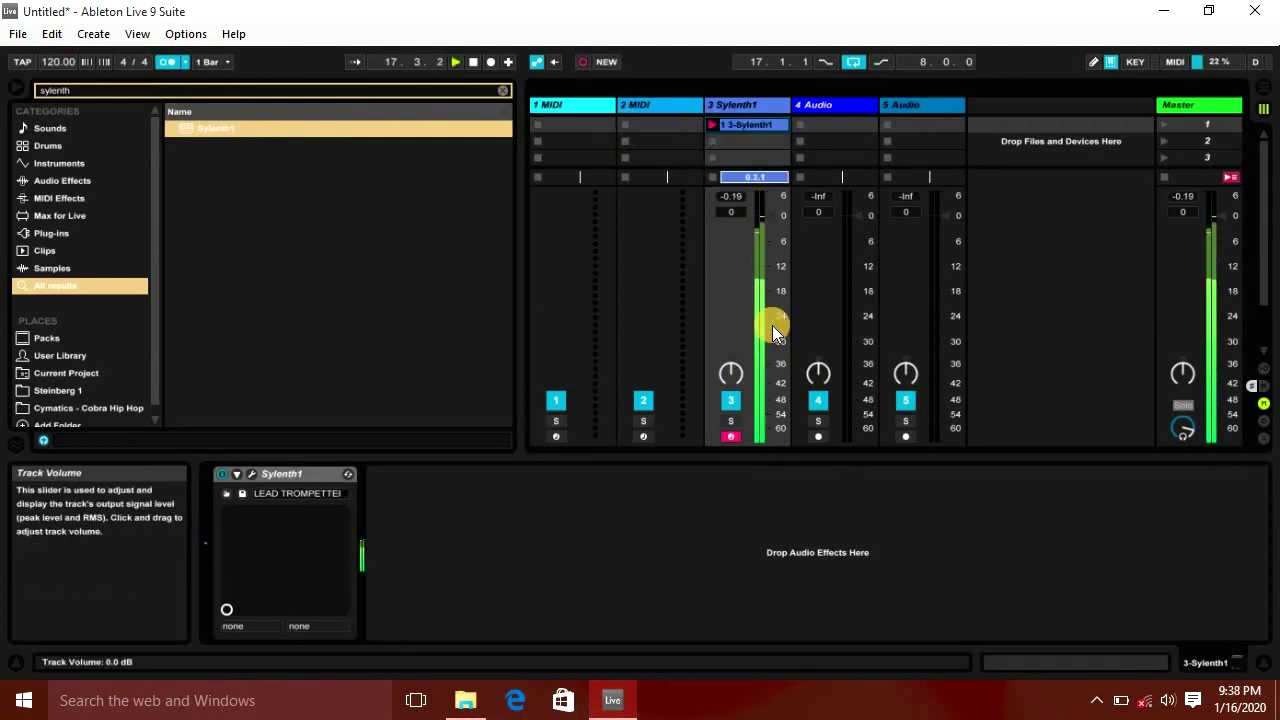
key("Delete")
key("Return")
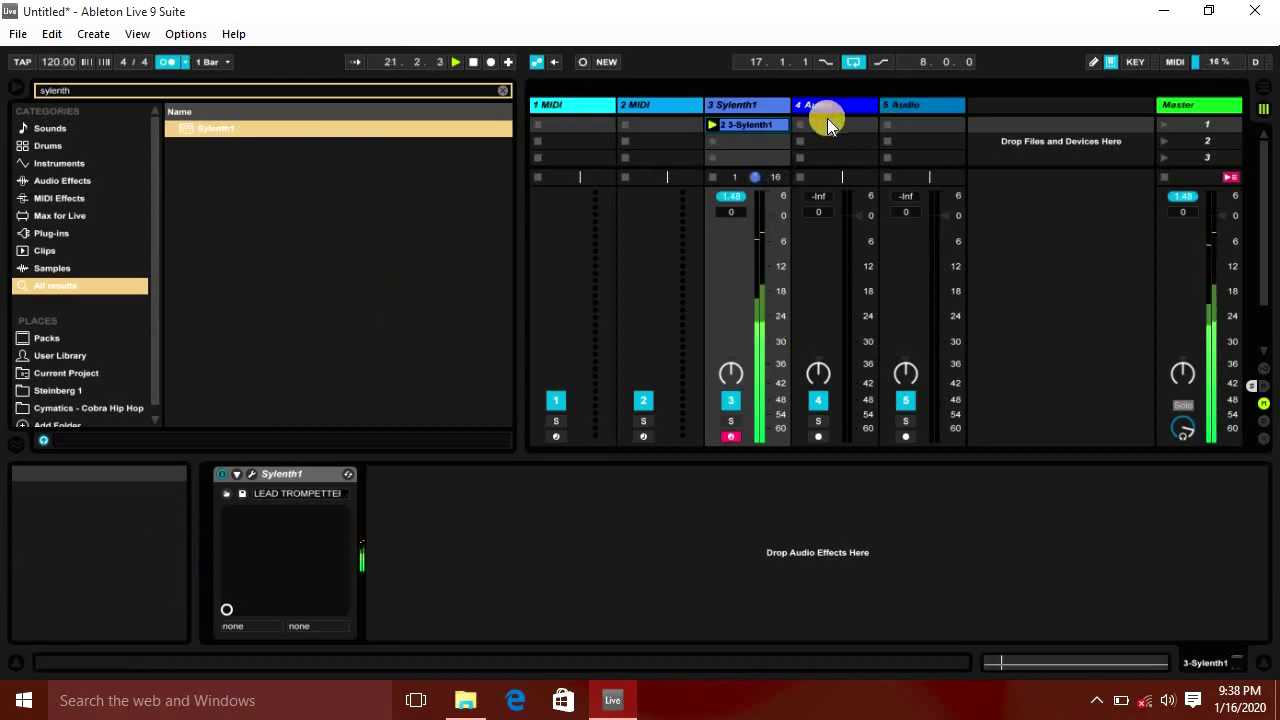
Rename the Sylenth1 track to arp.
left_click(776, 102)
key("ctrl+r")
type("arp")
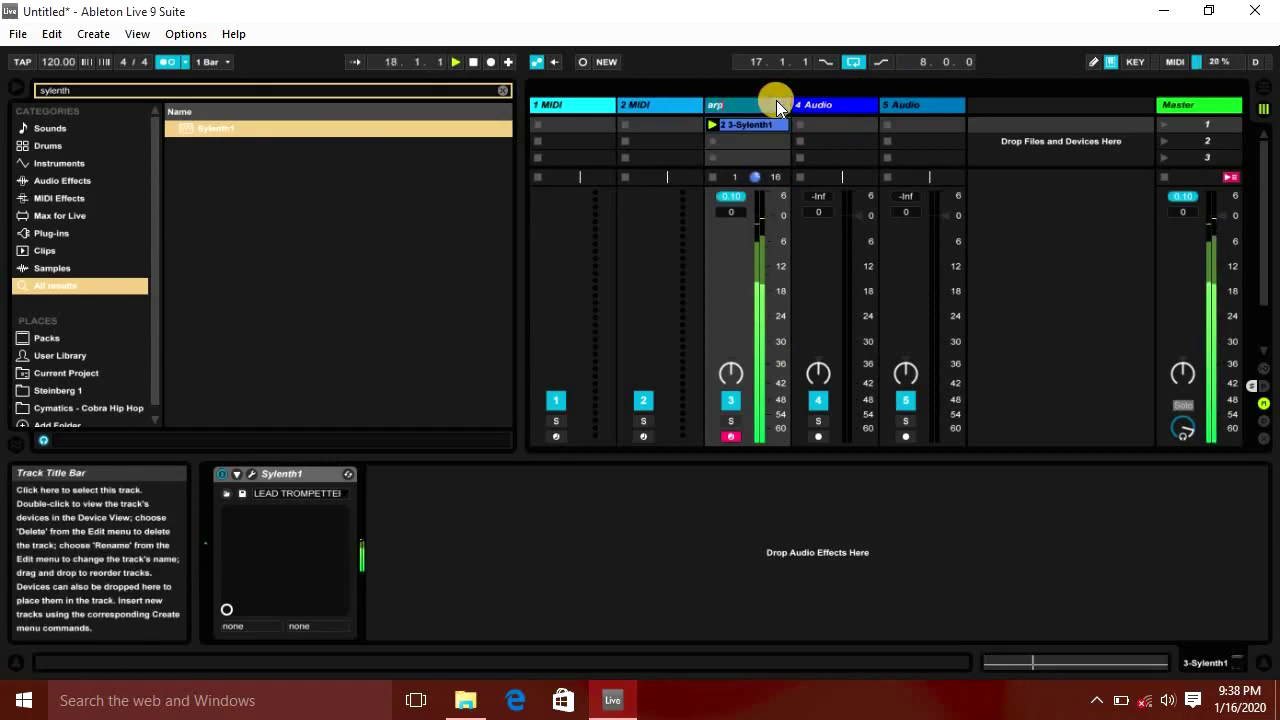
key("Return")
Insert a new MIDI track after the arp track and load an empty Drum Rack on it.
key("ctrl+shift+t")
key("ctrl+f")
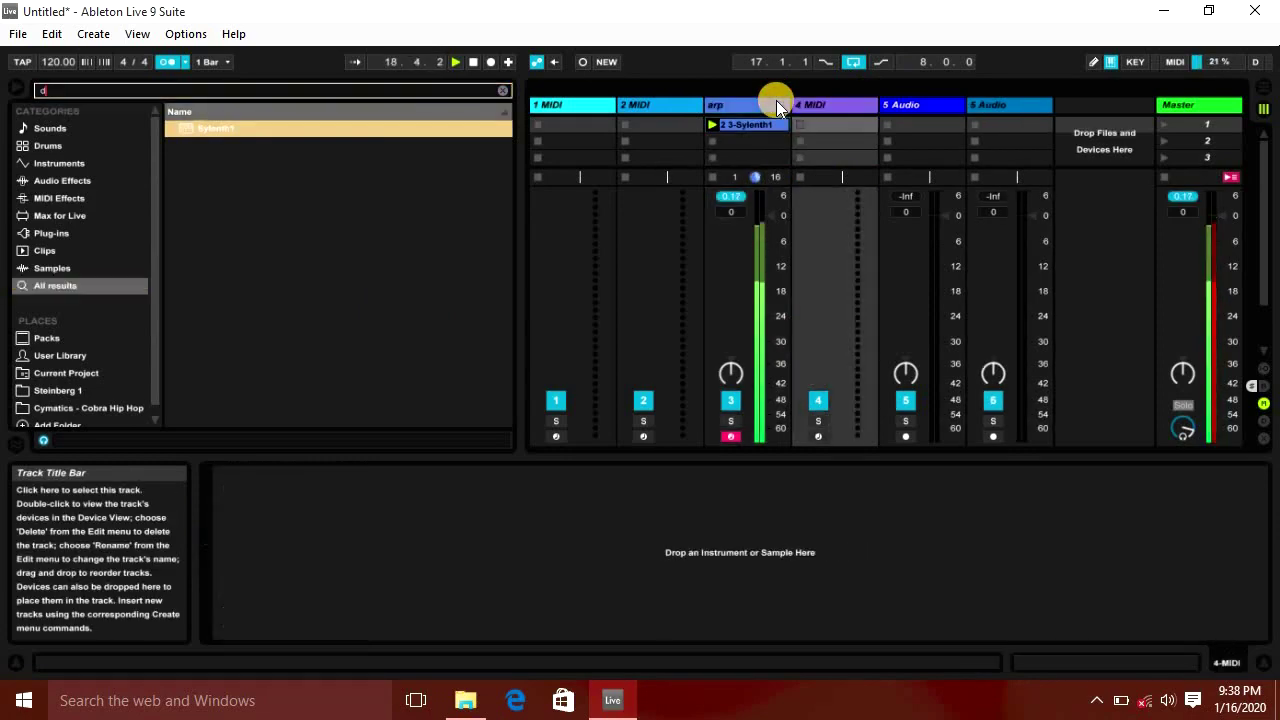
type("drum rack")
key("Down")
key("Return")
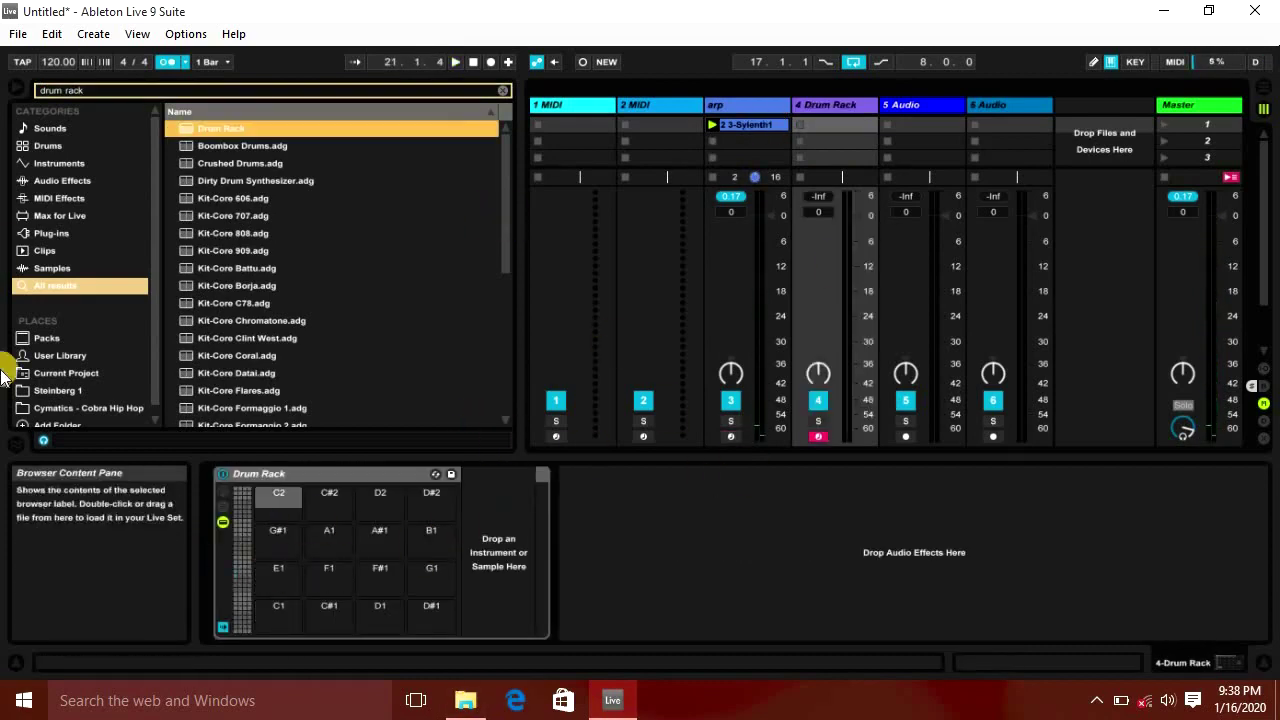
Load Cymatics - Dubstep Kick 1 - C.wav onto the Drum Rack's C3 pad and Cymatics - Dubstep Snare 1 - D.wav onto its D3 pad.
left_click(240, 572)
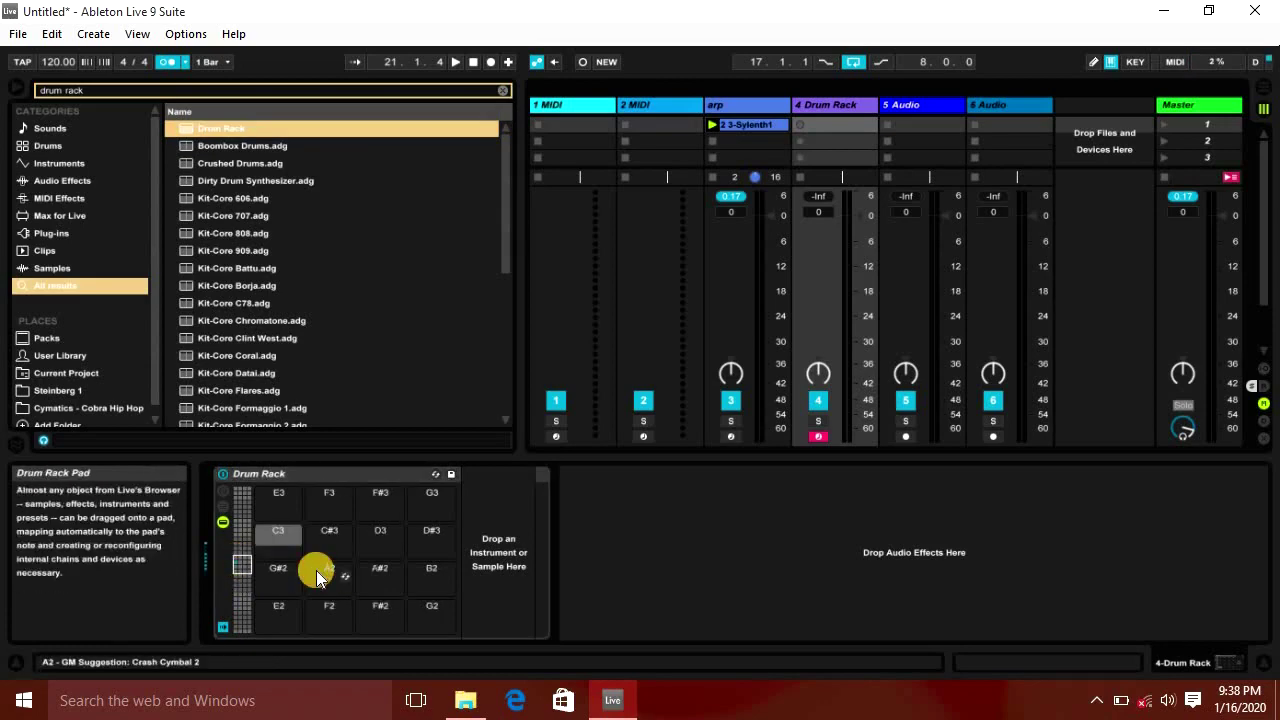
key("ctrl+f")
type("kick dub")
left_click(276, 216)
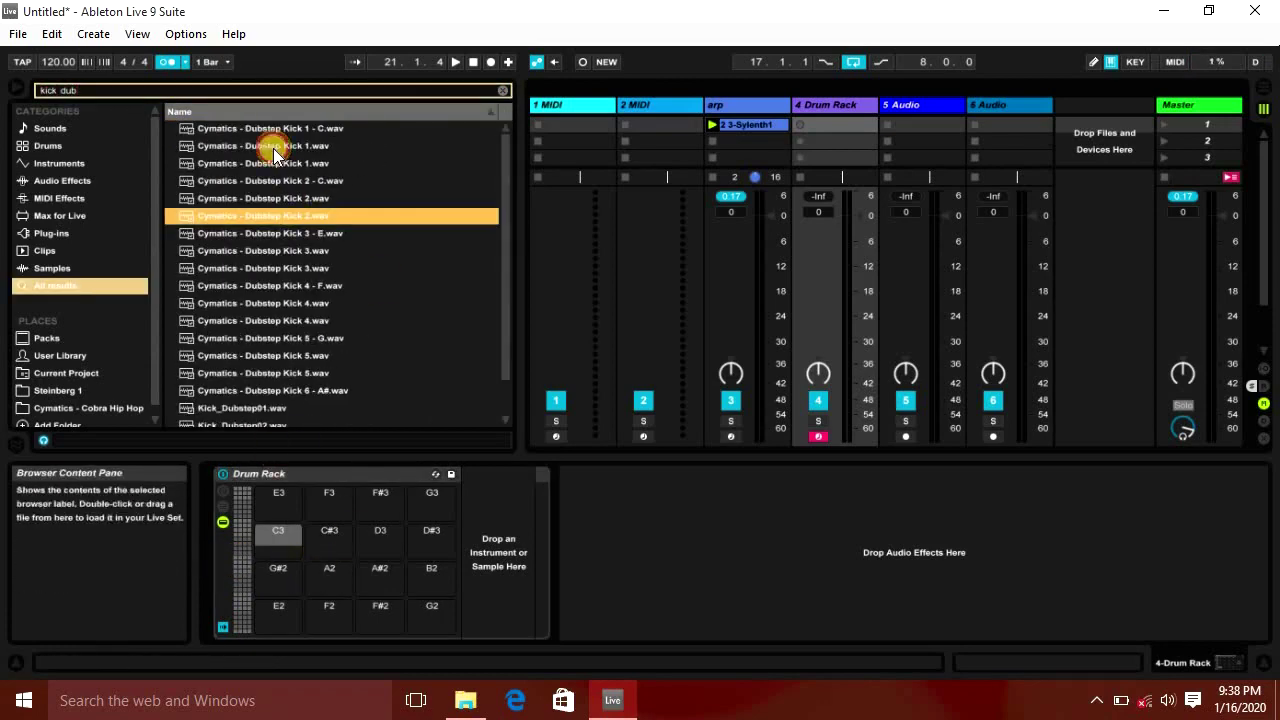
left_click(290, 150)
left_click(316, 132)
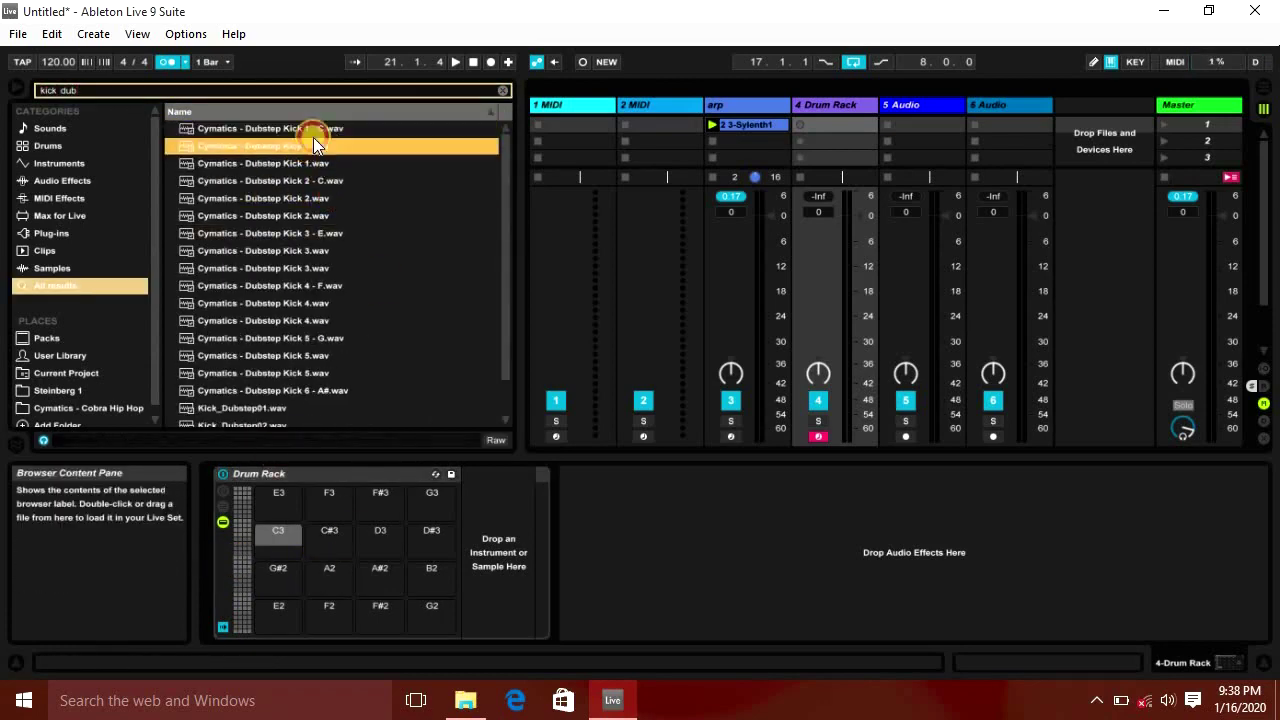
left_click_drag(325, 128, 287, 538)
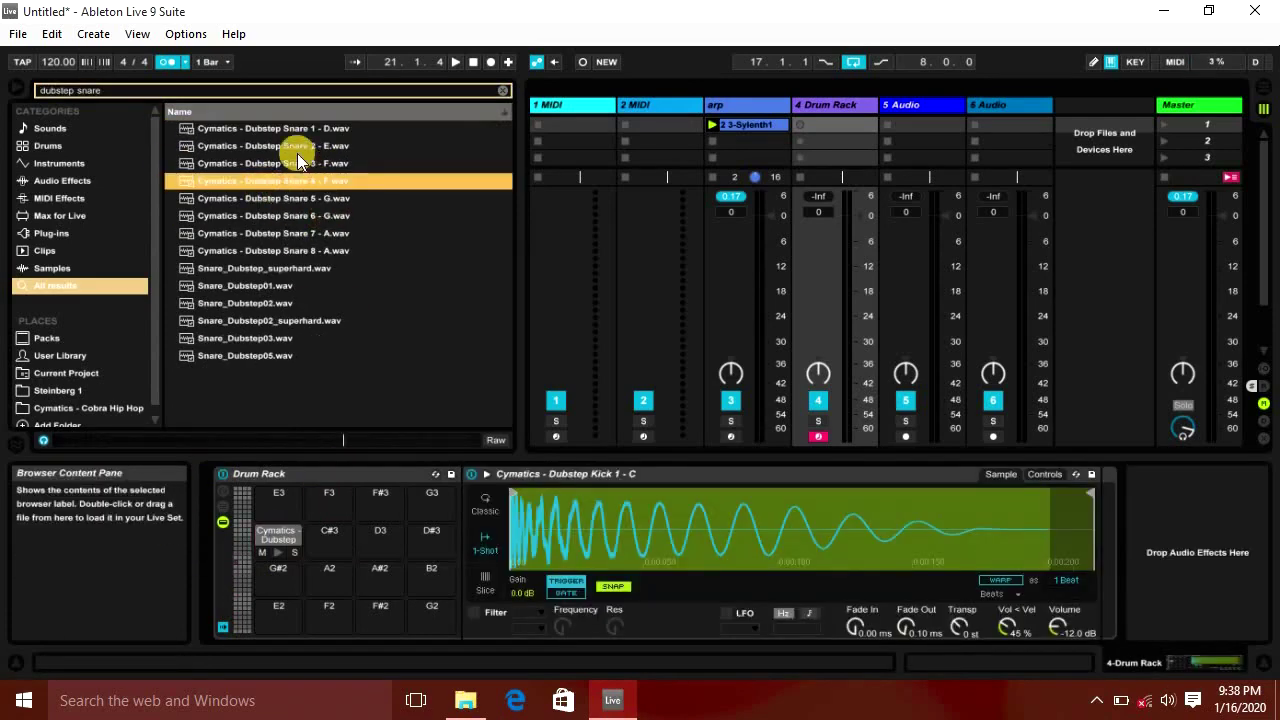
left_click(344, 222)
left_click_drag(305, 132, 380, 540)
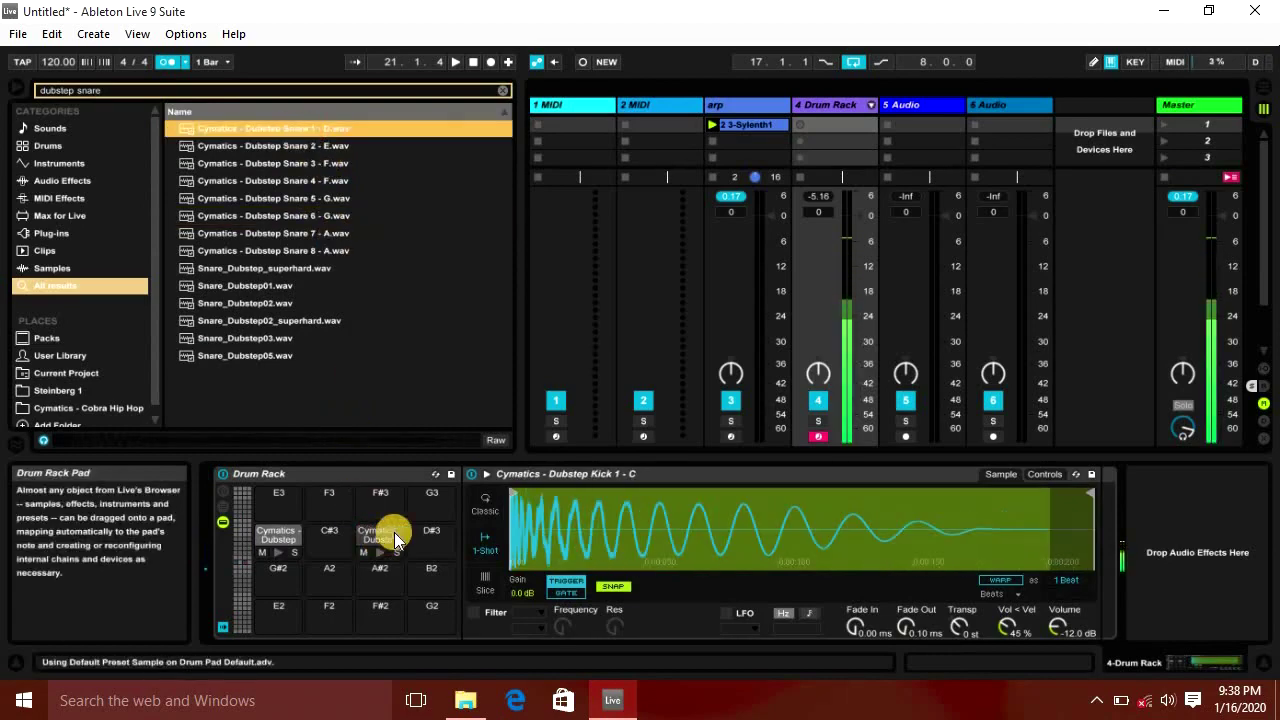
Solo the Drum Rack track and record a two-bar kick and snare pattern in its first clip slot.
left_click(818, 421)
left_click(800, 124)
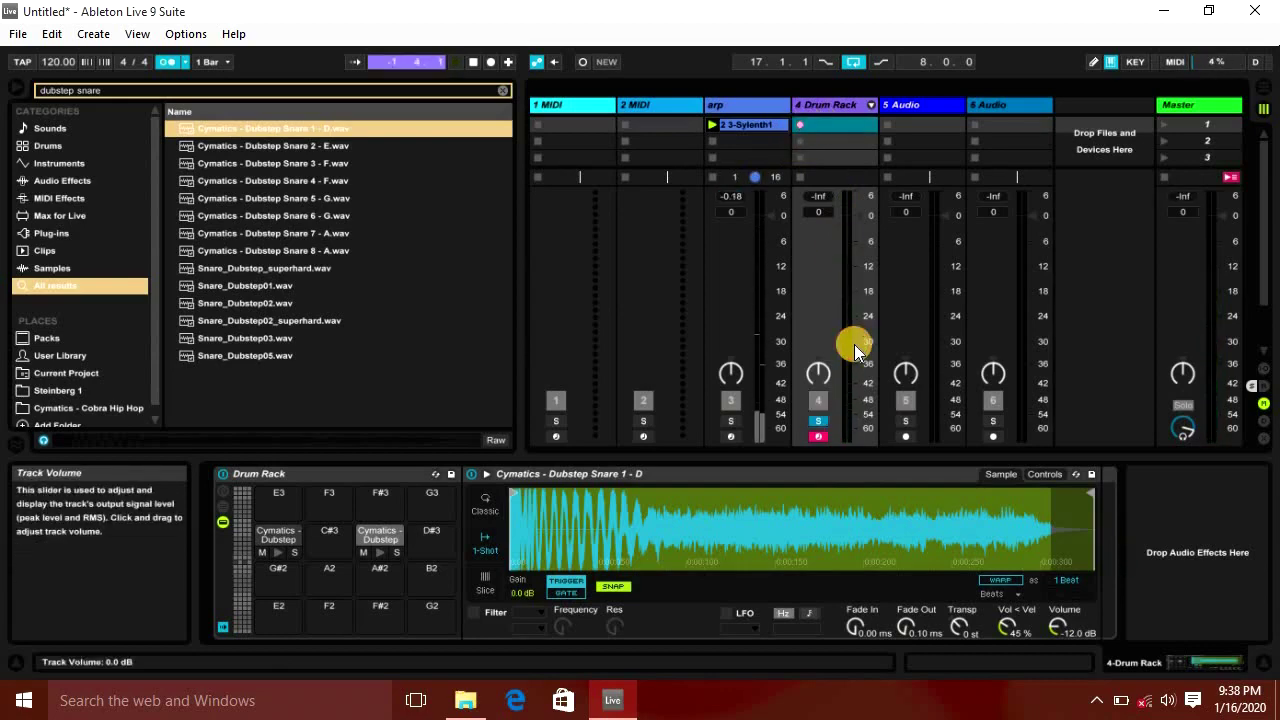
key("a")
key("s")
key("a")
key("a")
key("s")
key("a")
key("s")
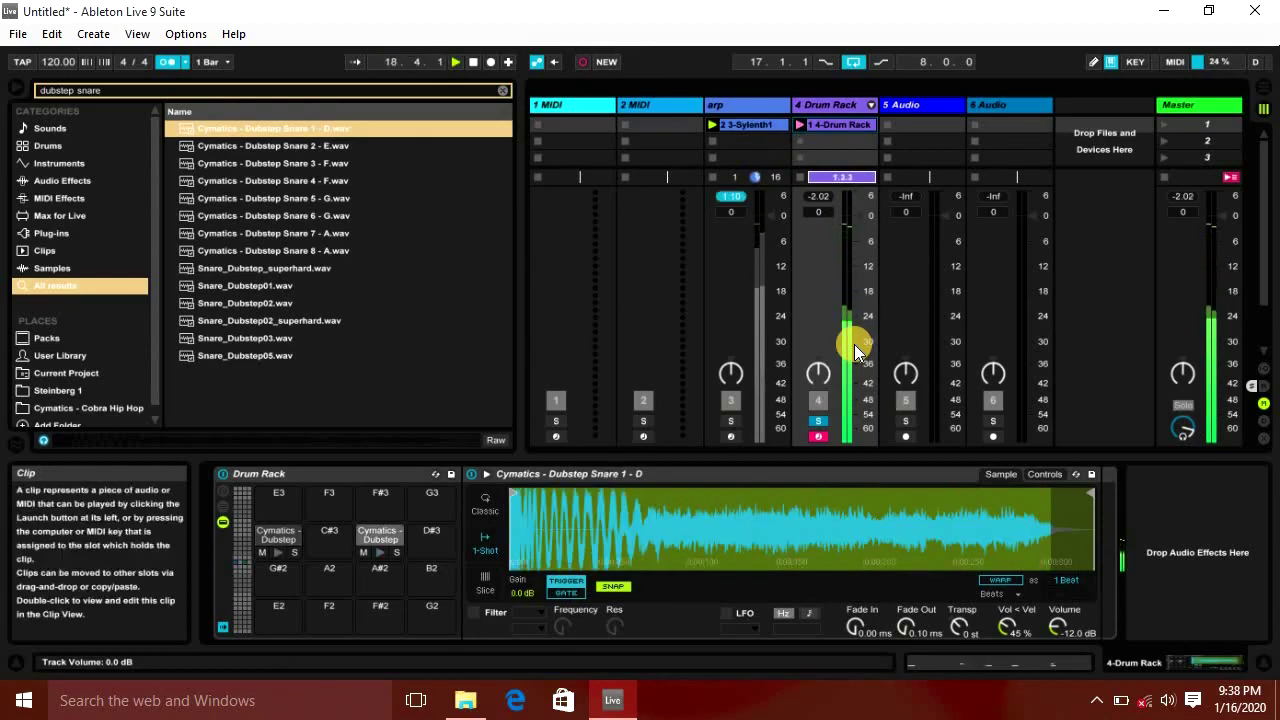
In the drum clip, move the last snare note to 2.3.1 and the last kick note to 2.2.3.
double_click(838, 124)
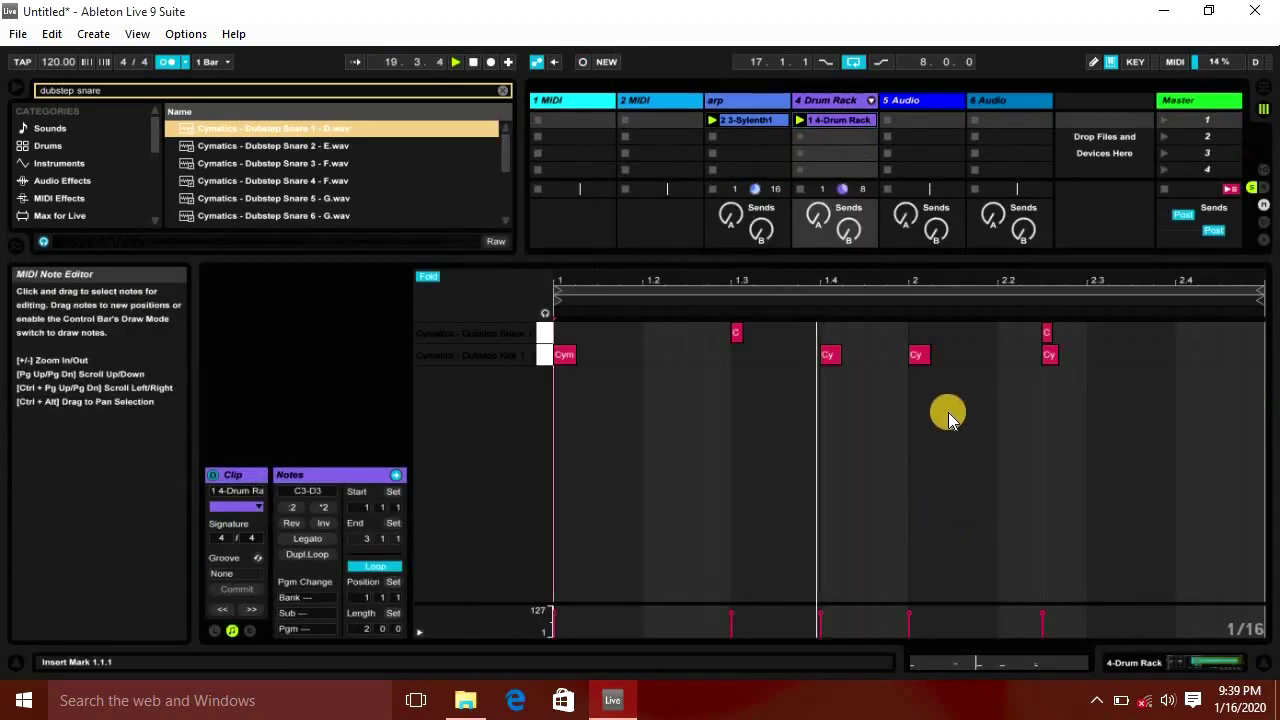
left_click_drag(994, 322, 1206, 437)
mouse_move(1048, 334)
left_mouse_down()
mouse_move(877, 340)
mouse_move(1037, 333)
left_mouse_up()
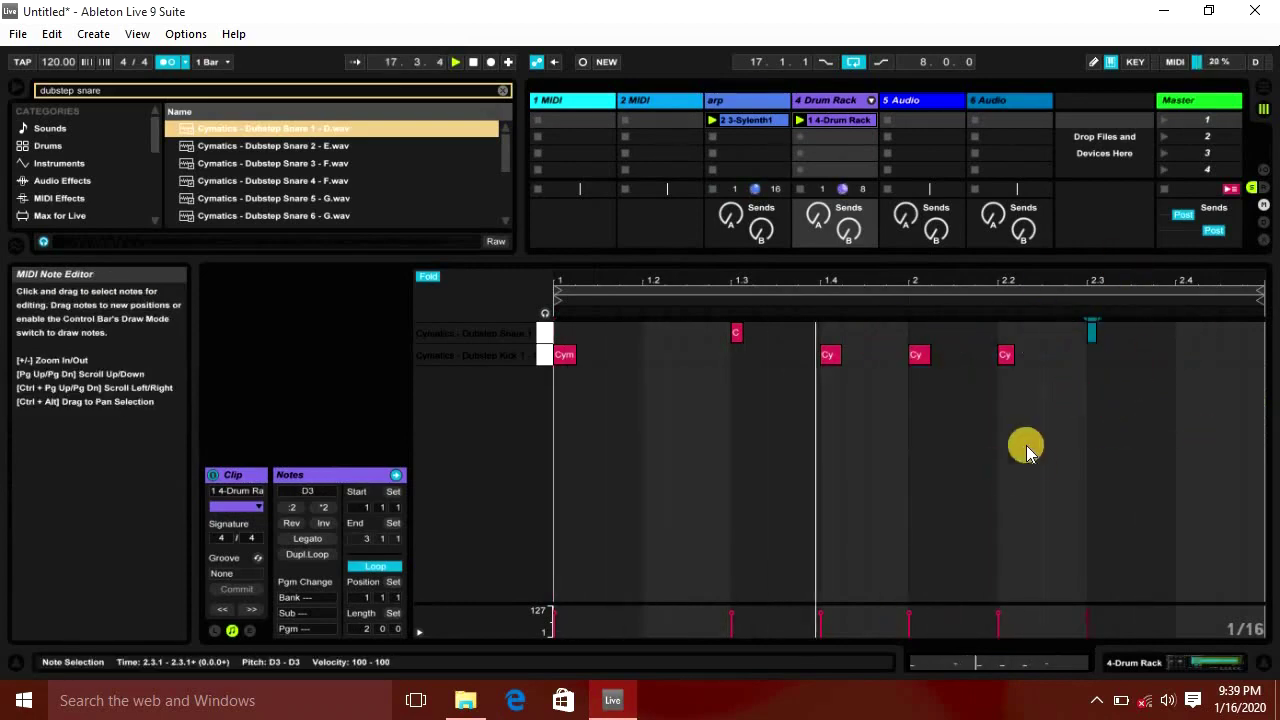
left_click(1005, 354, "shift")
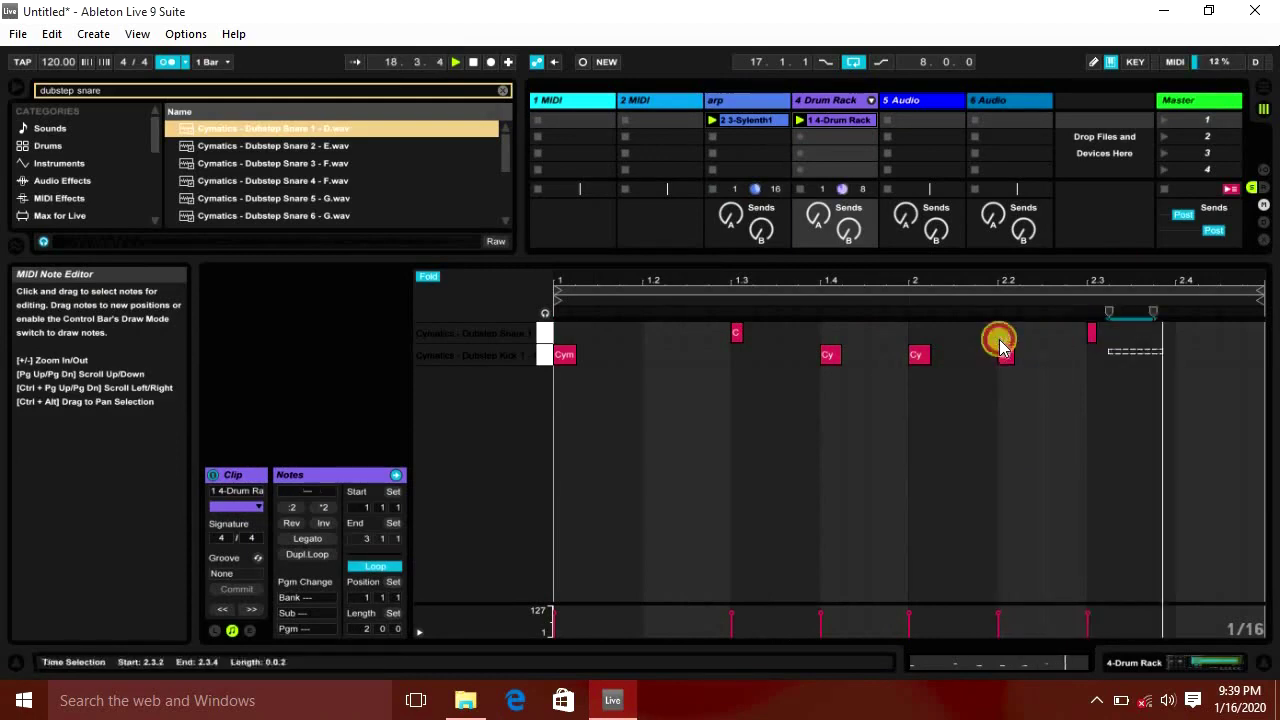
left_click_drag(1010, 366, 1063, 443)
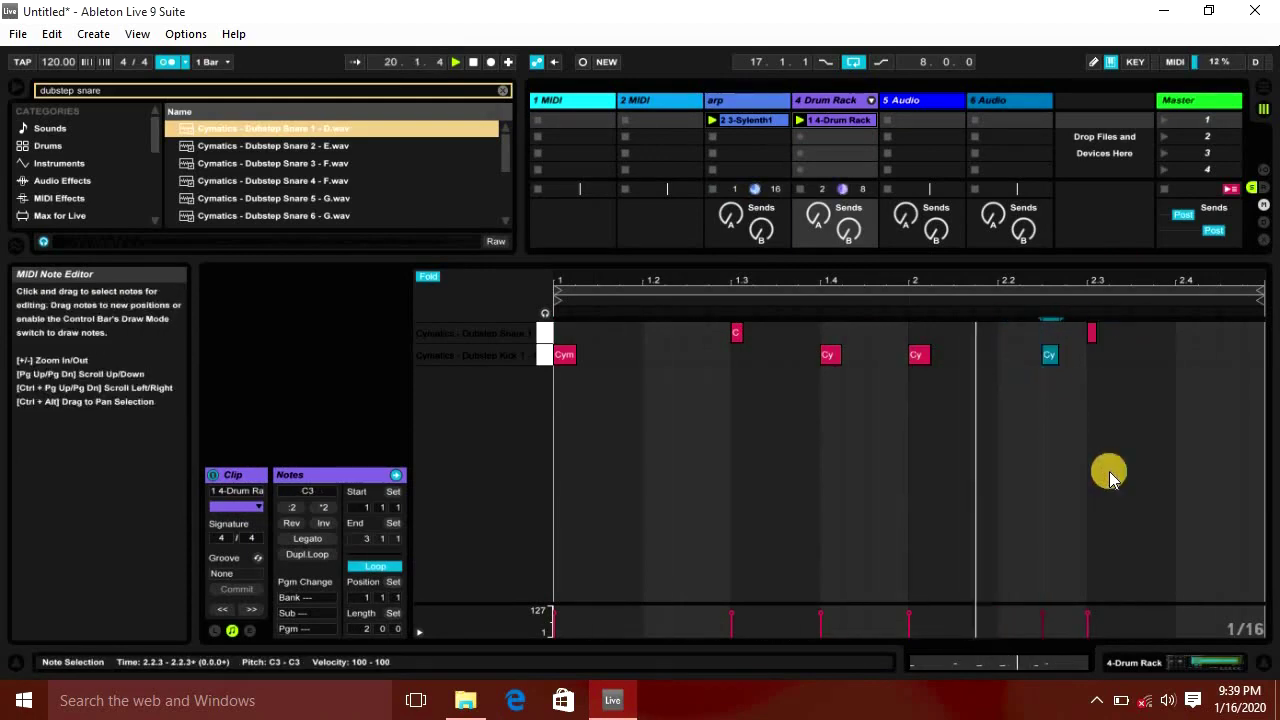
left_click(1267, 662)
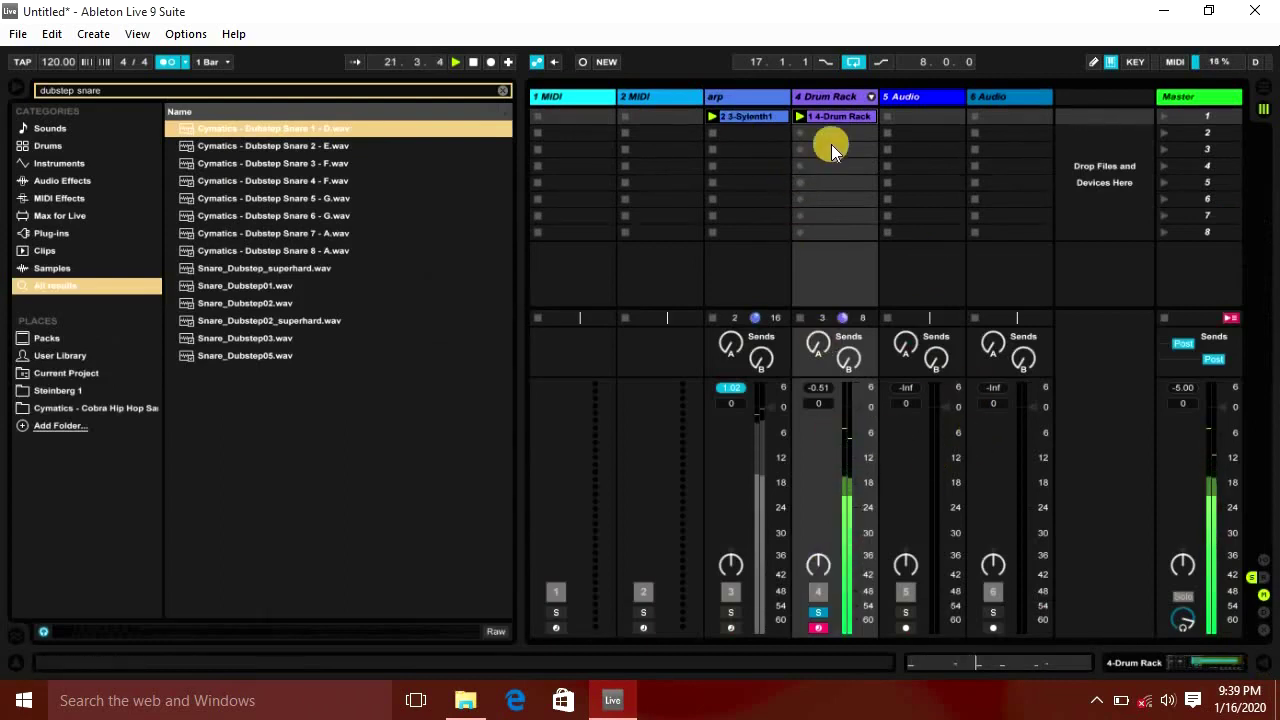
Raise the snare sample's volume in the Drum Rack and set the kick sample's volume to -9.14 dB.
left_click(869, 97)
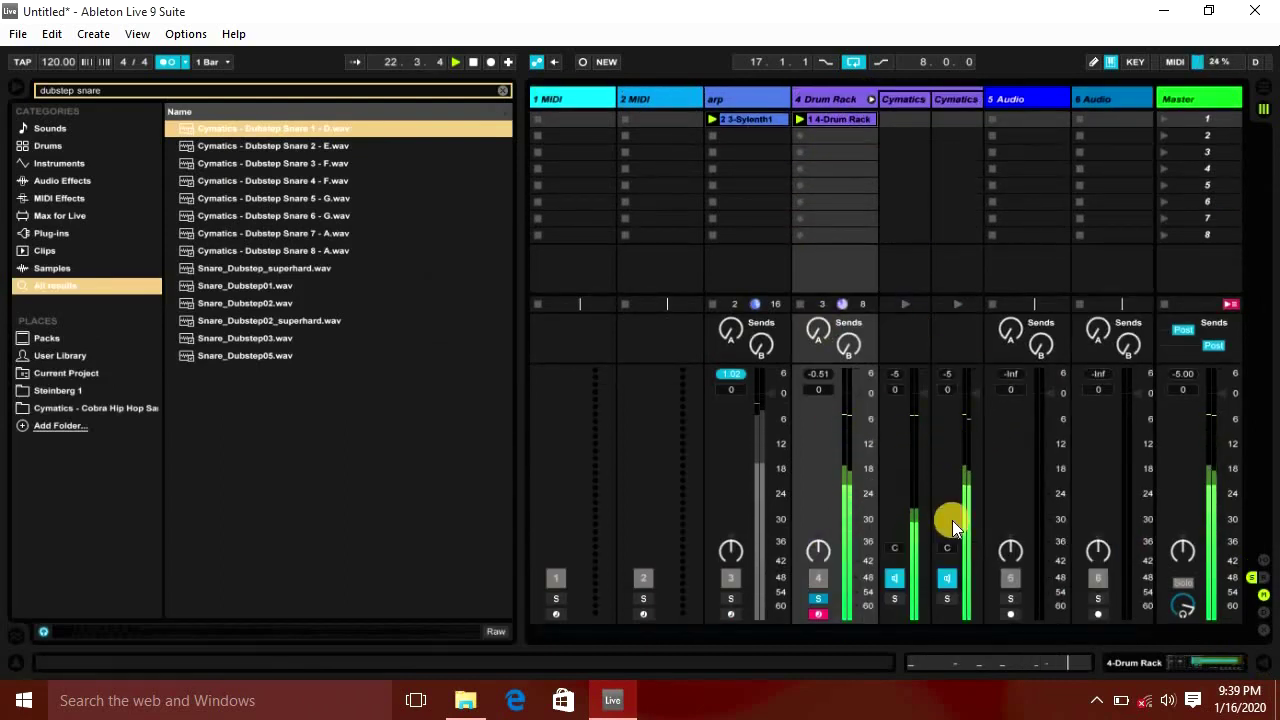
double_click(825, 99)
left_click_drag(1056, 624, 1038, 627)
left_click(256, 540)
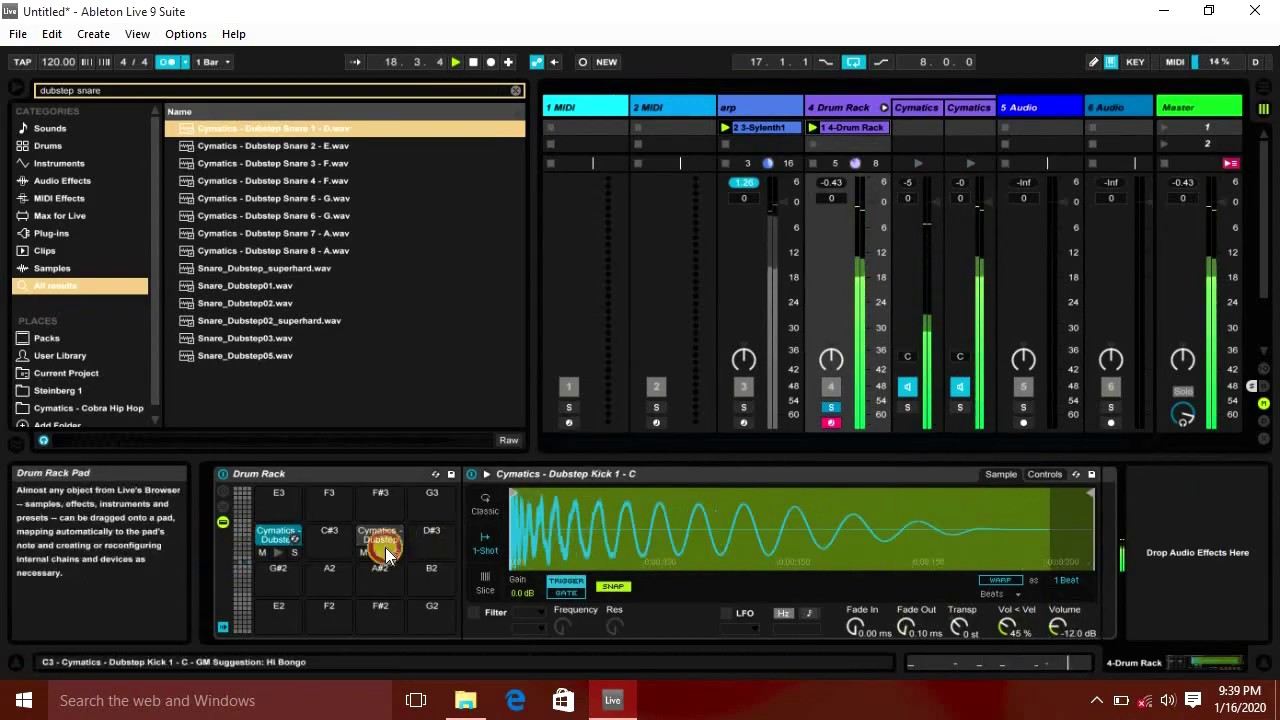
left_click_drag(1058, 626, 1057, 620)
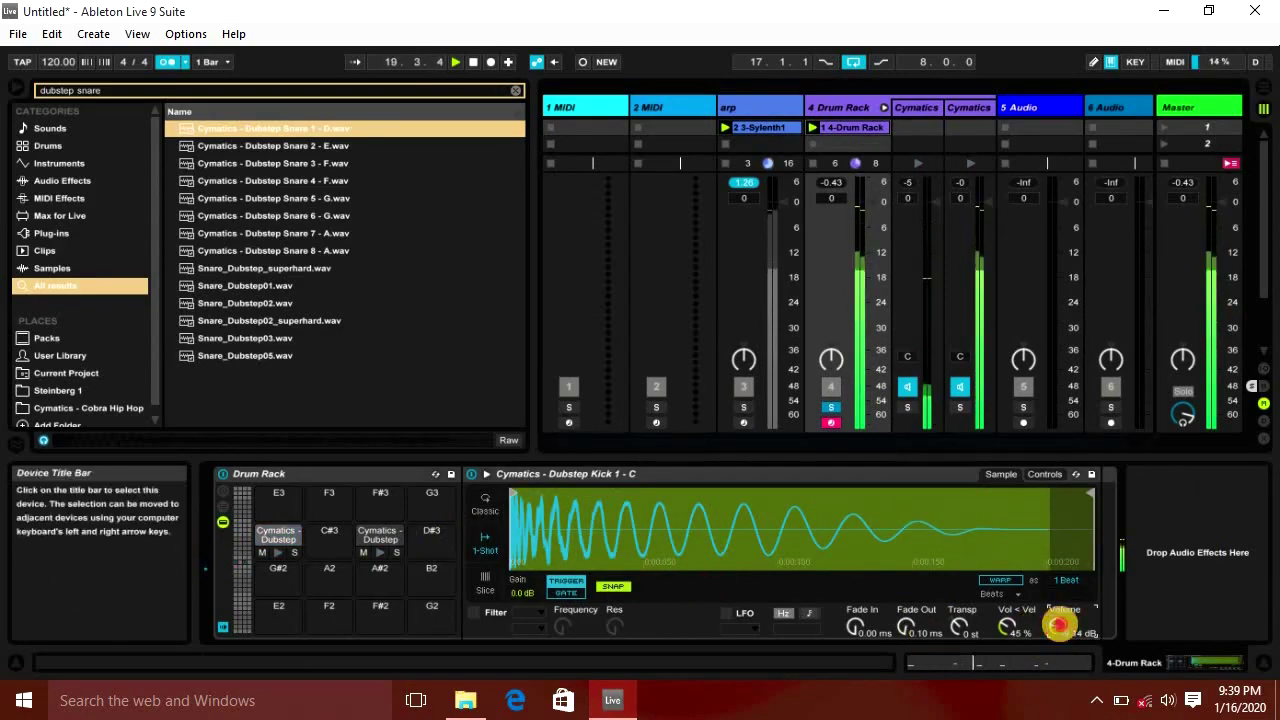
Unsolo the Drum Rack track and set the arp track's volume to -3.0 dB.
left_click(830, 407)
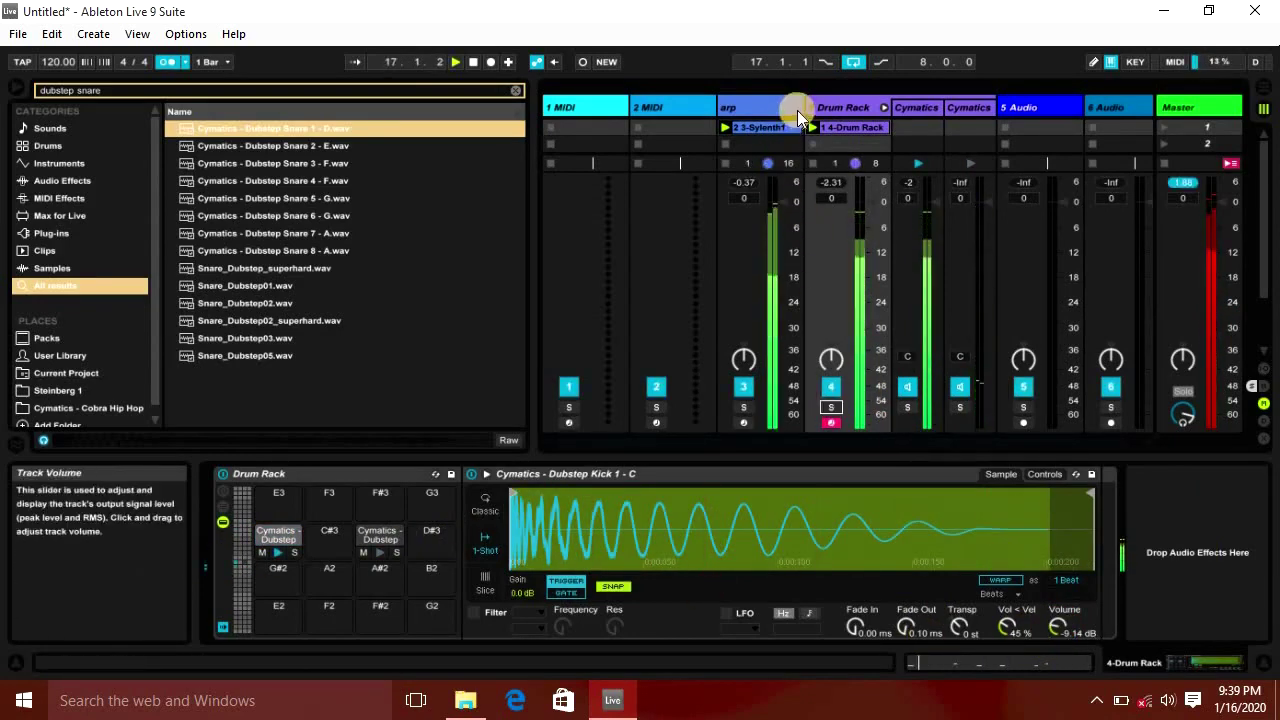
left_click(882, 107)
left_click(777, 160)
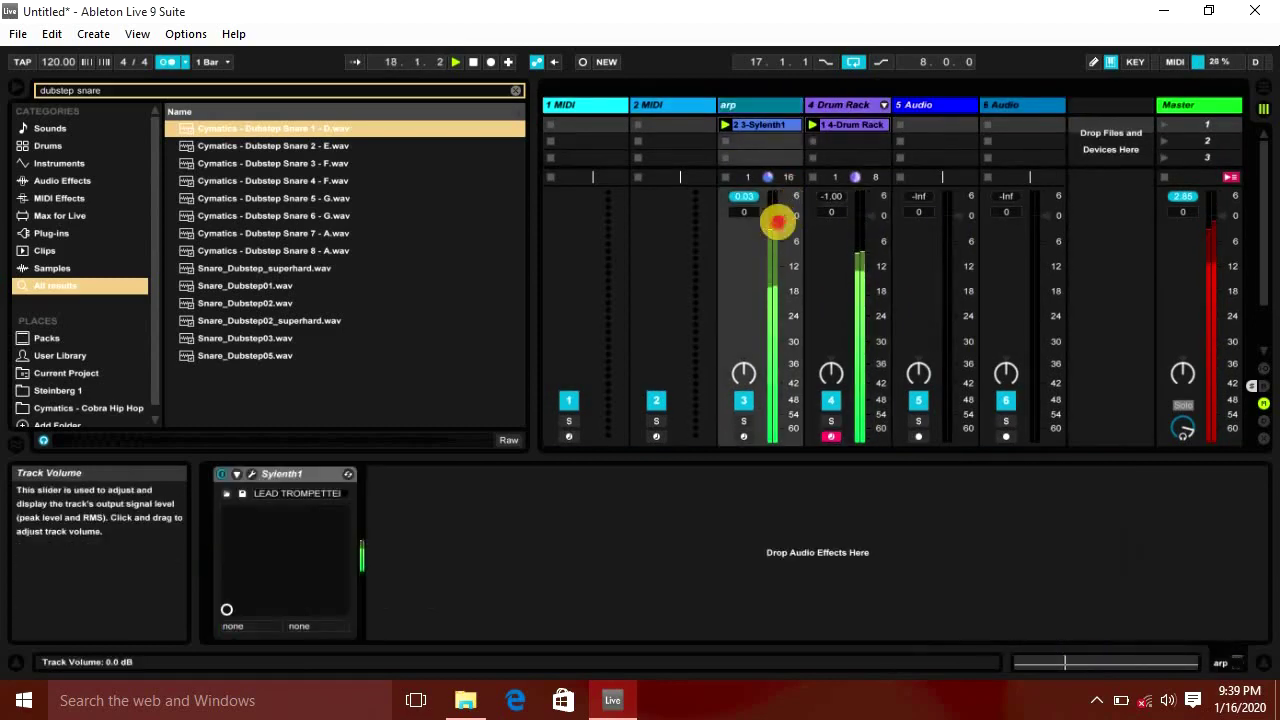
Delete the empty 2 MIDI track and load Sylenth1 on a new MIDI track after the arp track.
left_click(678, 110)
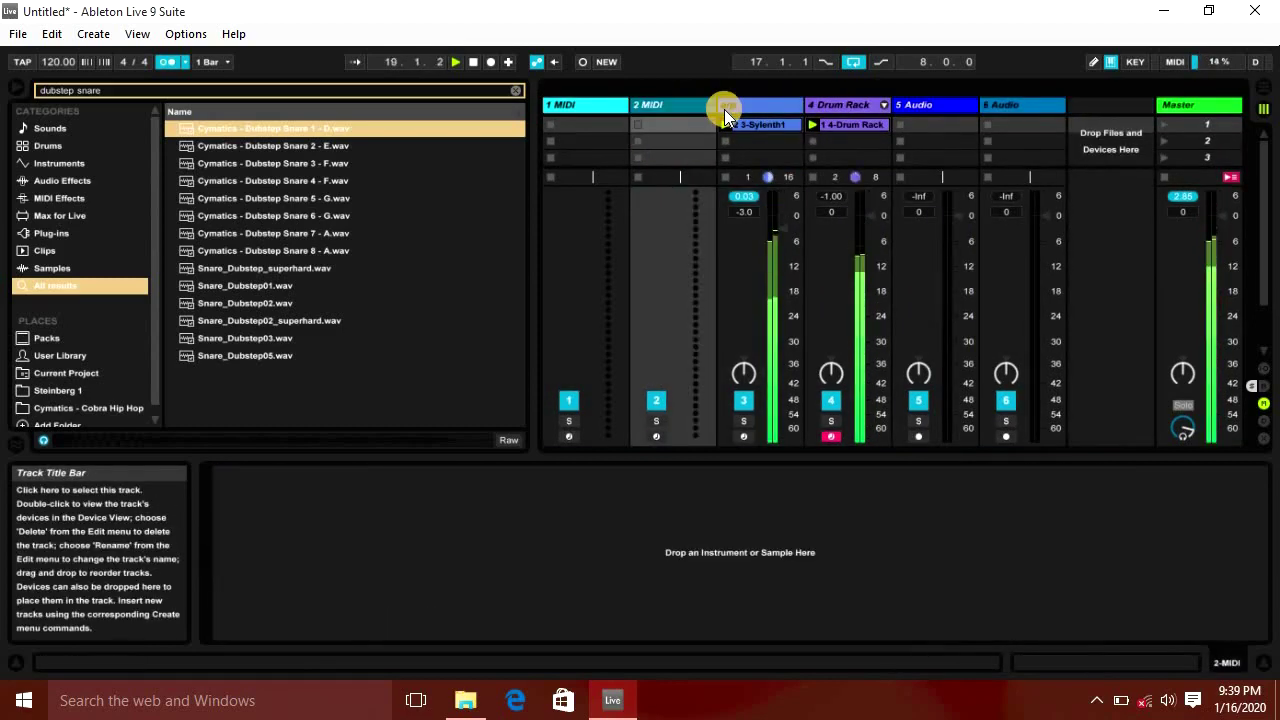
key("Delete")
key("ctrl+shift+t")
key("ctrl+f")
type("sylenth")
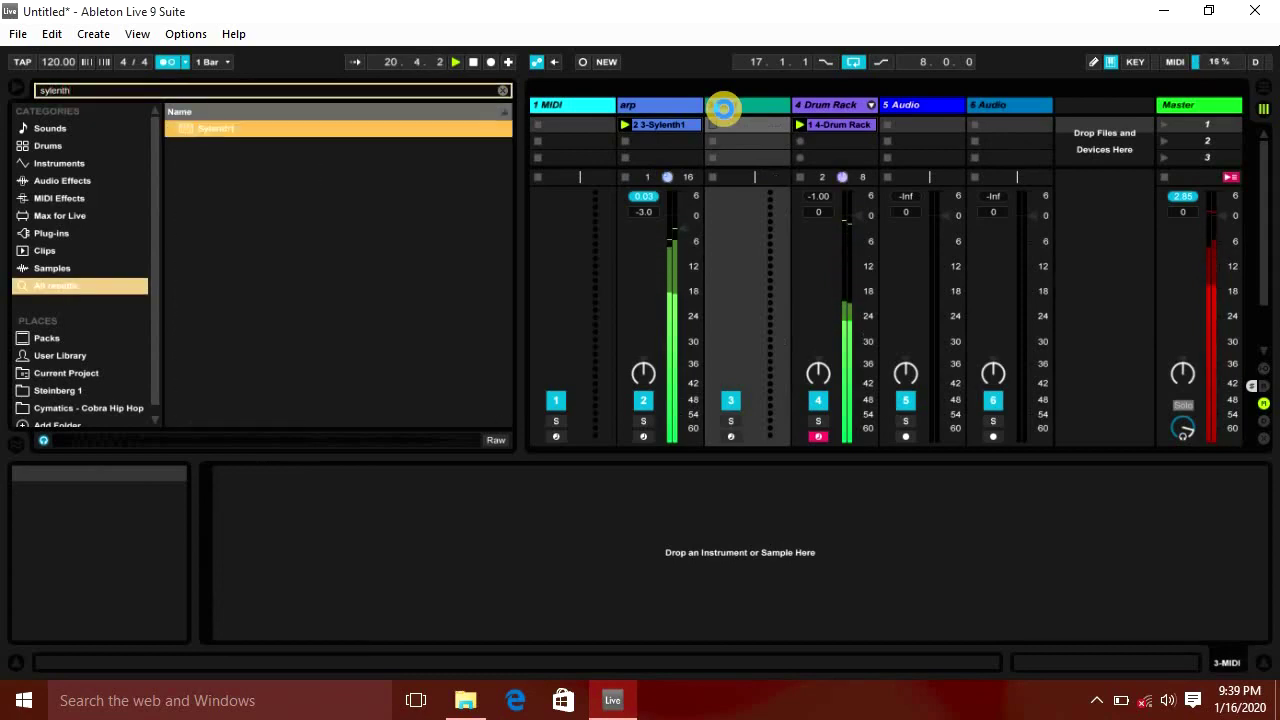
left_click_drag(724, 108, 724, 108)
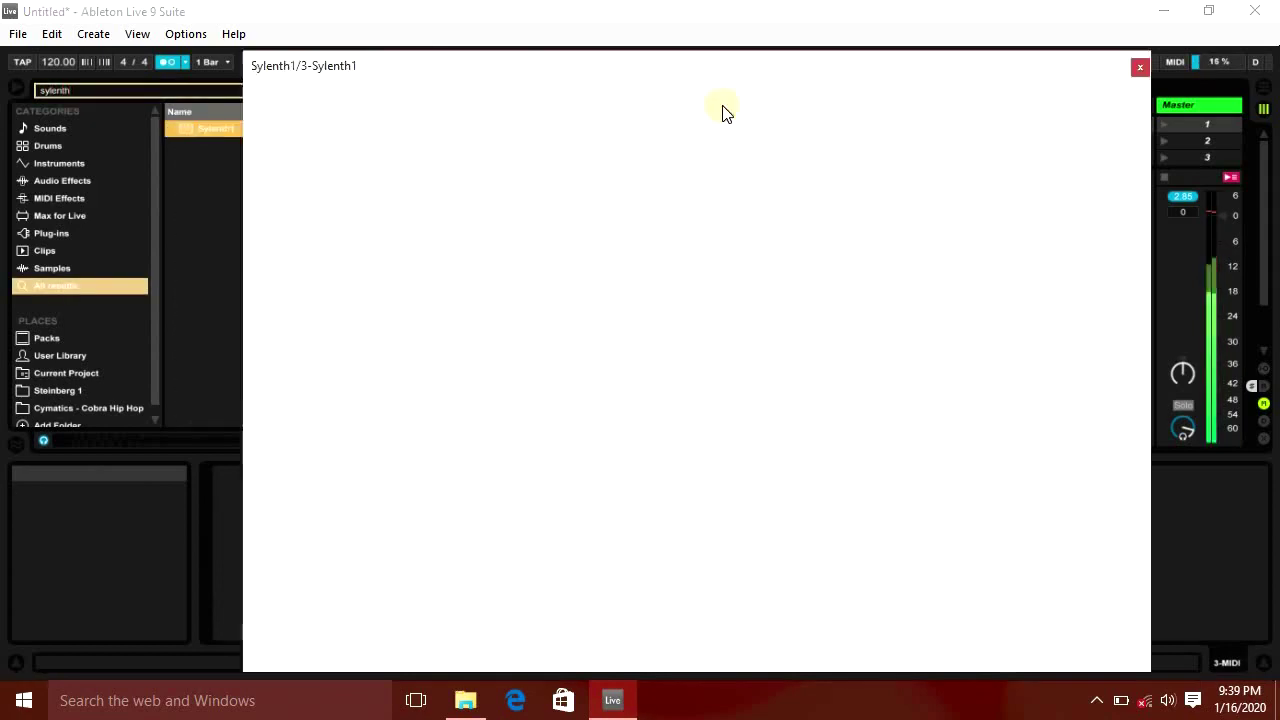
Add the C Minor.adv scale preset in front of Sylenth1 on the new track.
key("ctrl+f")
type("c minor adv")
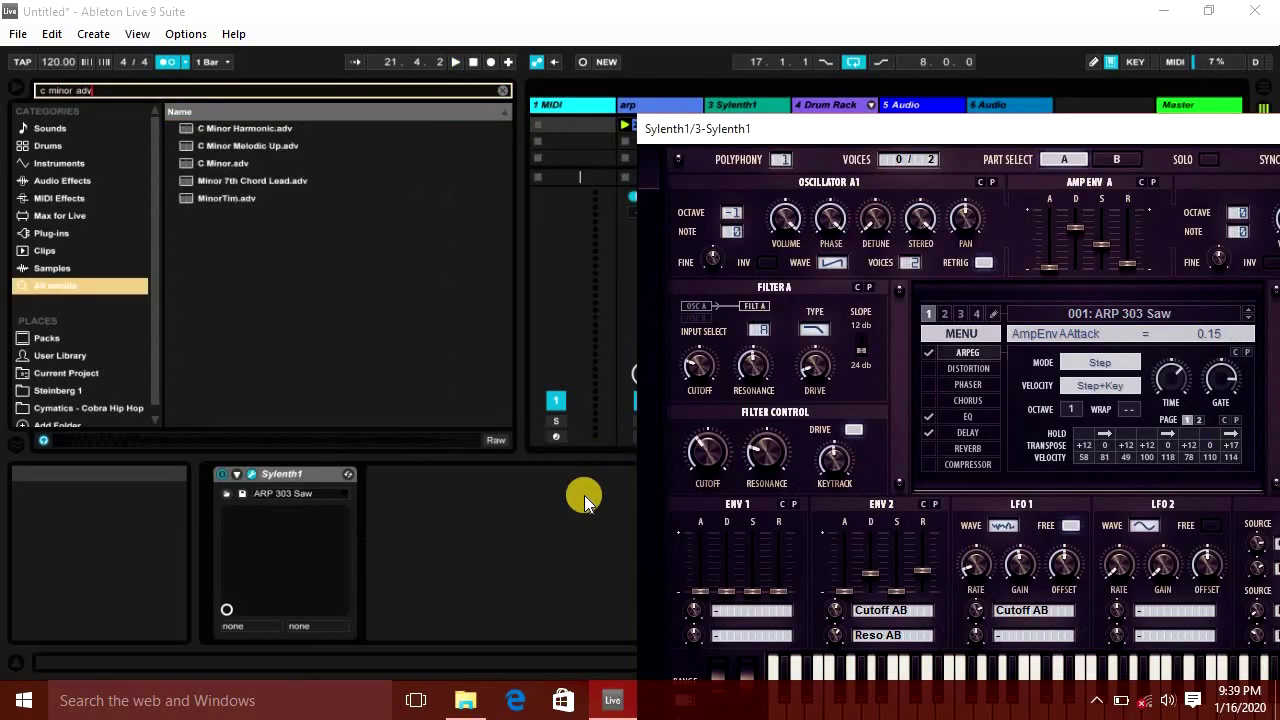
double_click(197, 165)
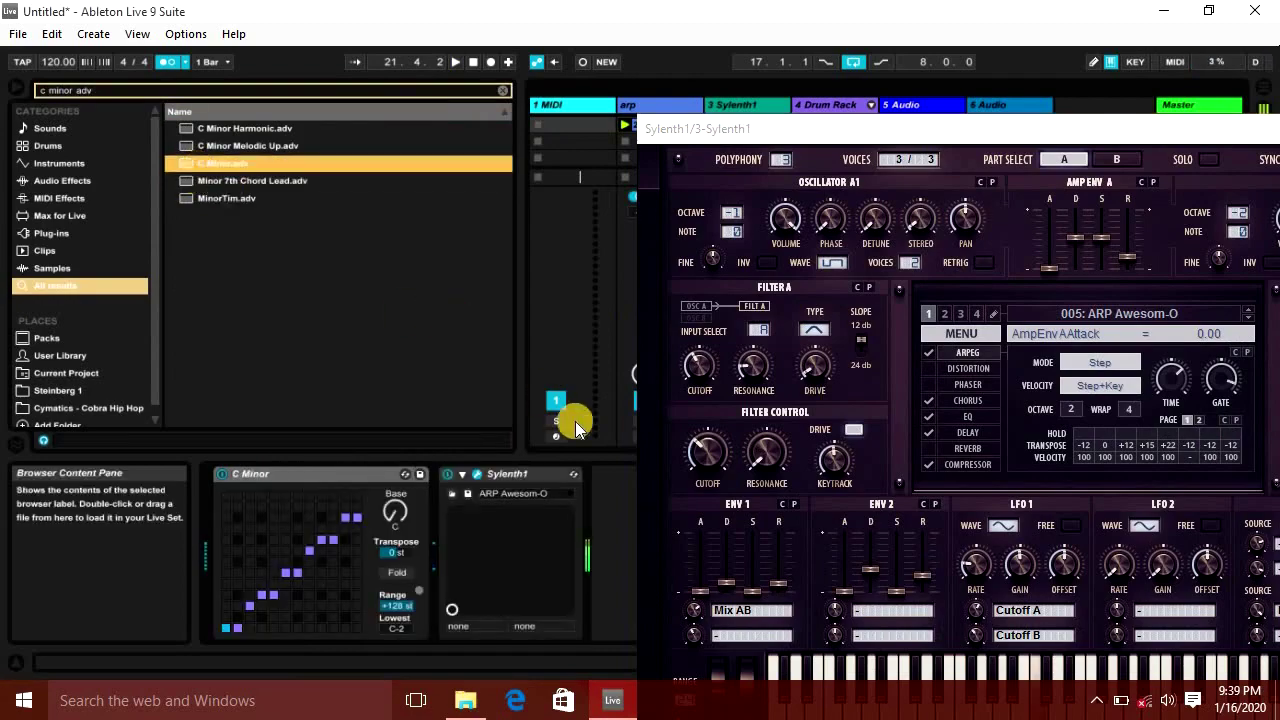
Load the bass preset 098: BS Unison Bass in the new Sylenth1.
left_click_drag(957, 100, 948, 92)
left_click(1080, 279)
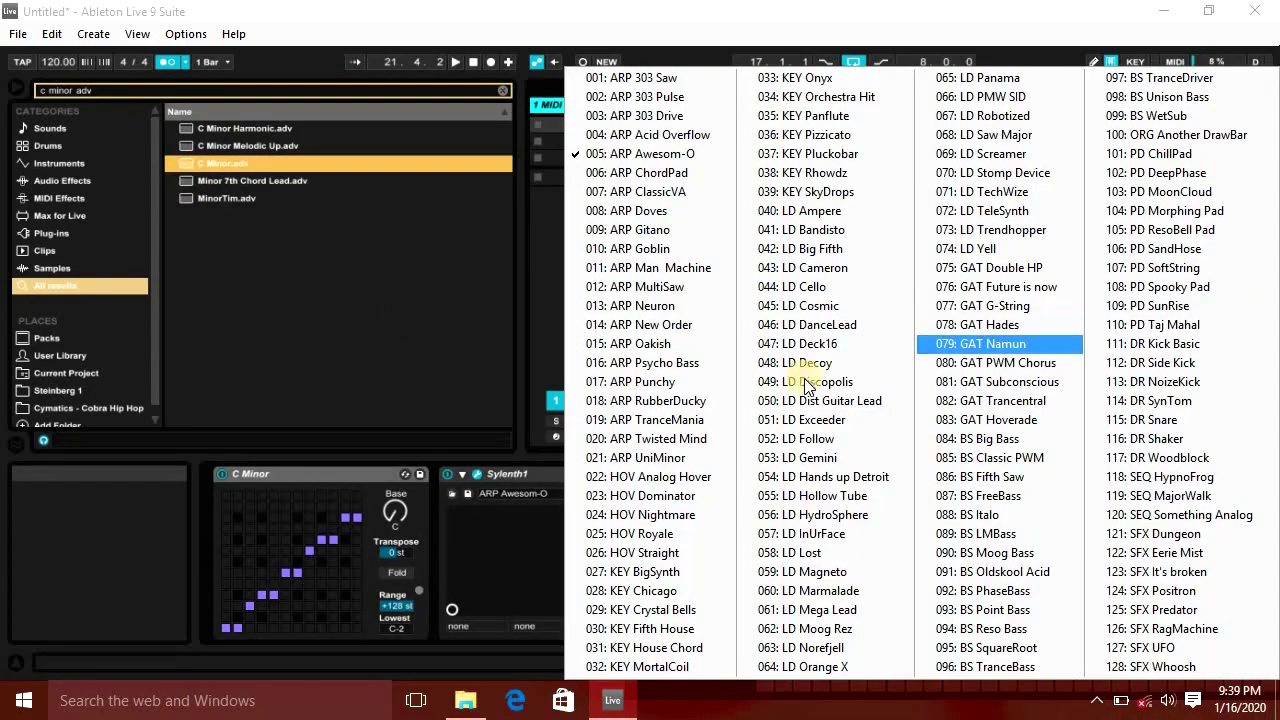
left_click(1144, 105)
Audition the bass preset with notes in lower octaves and close the synth window.
key("z")
key("a")
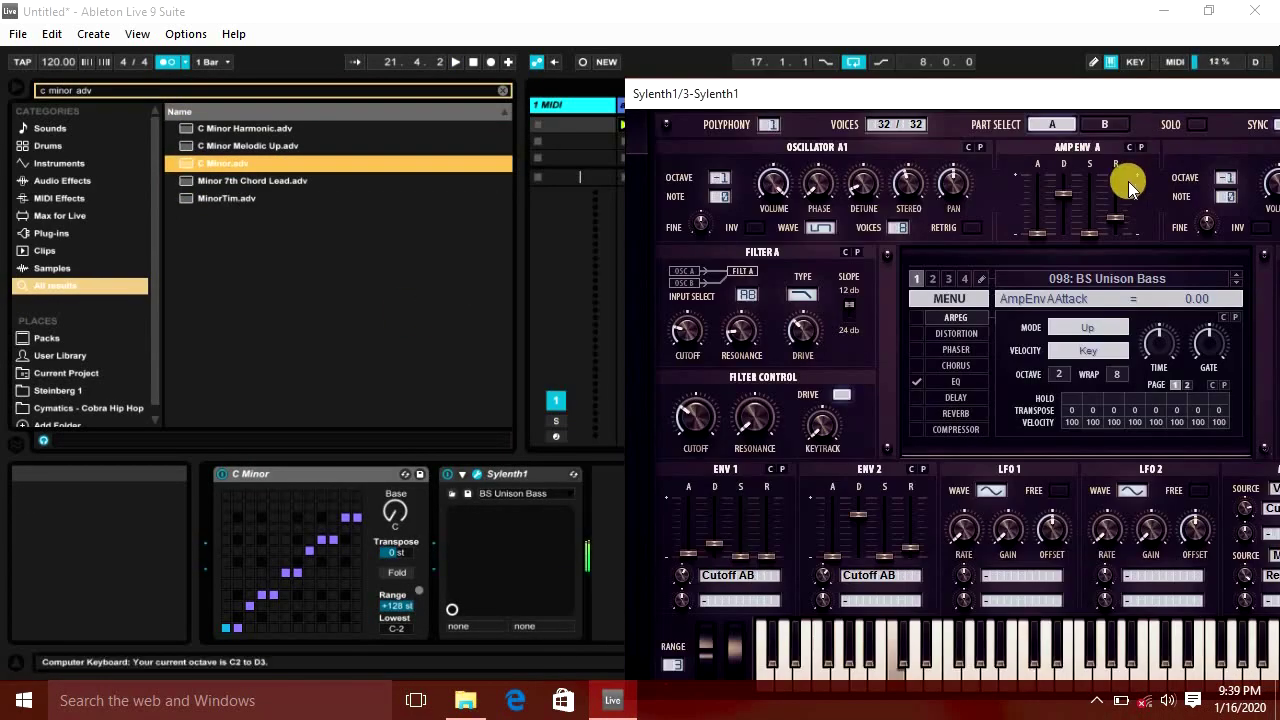
key("k")
key("z")
key("a")
key("x")
key("a")
key("k")
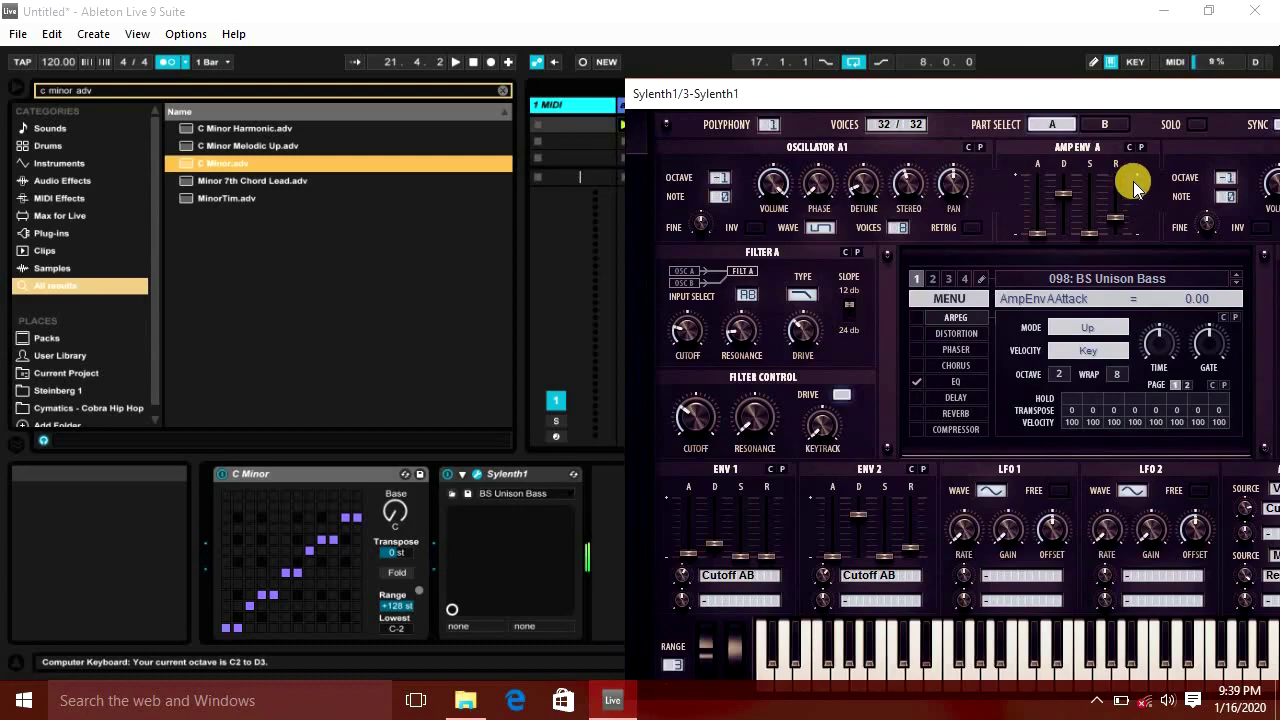
left_click_drag(1094, 101, 802, 558)
left_click(1230, 552)
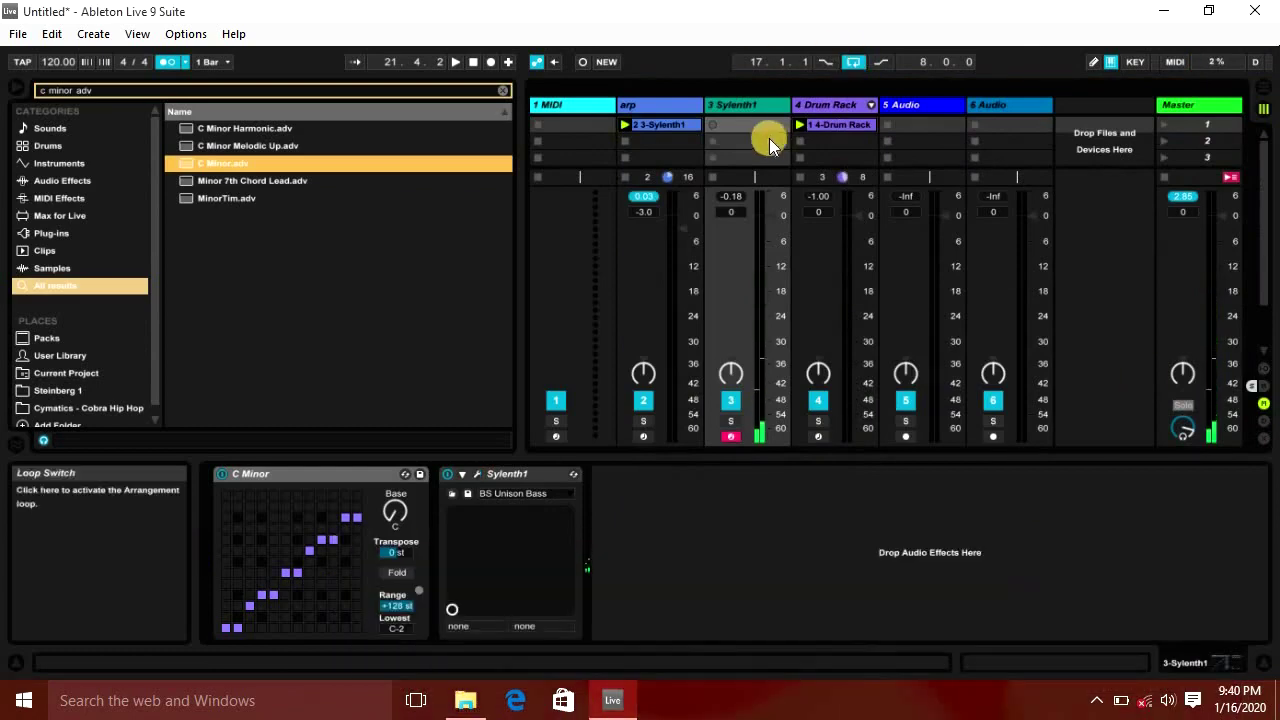
Record a bass clip in the first slot of the new Sylenth1 track and rename the track bass.
left_click(765, 126)
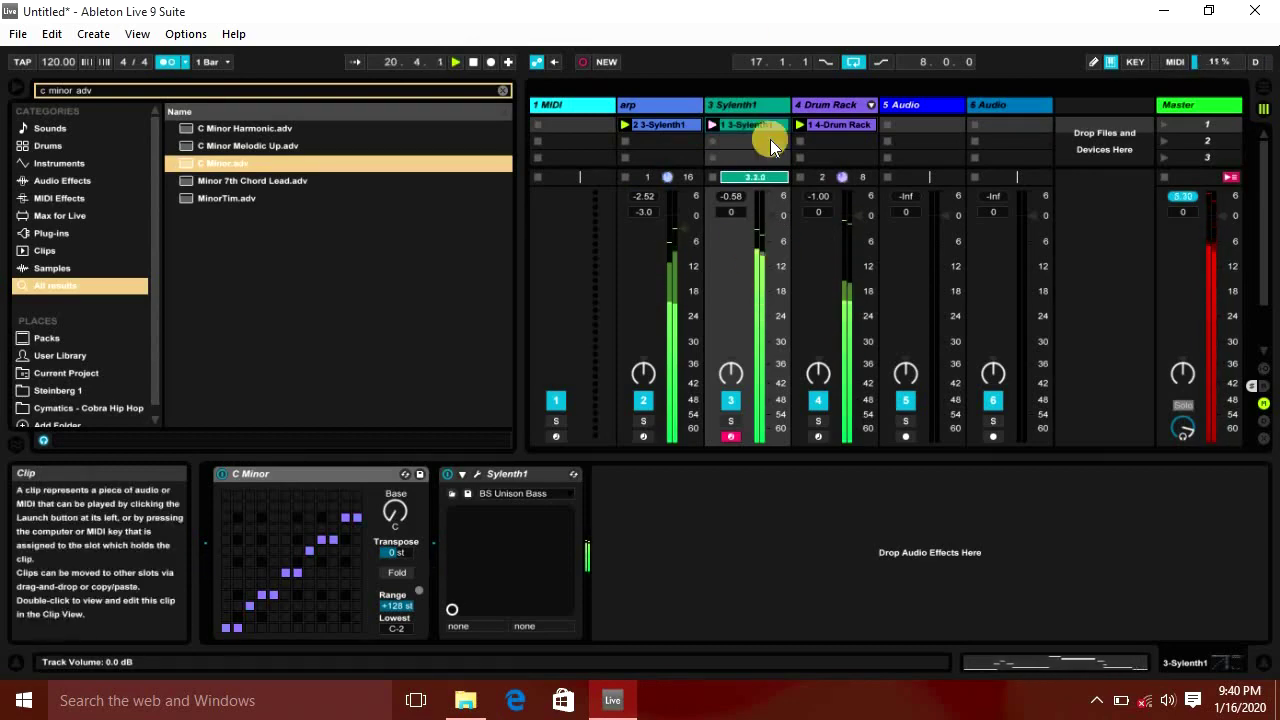
key("ctrl+r")
type("bass")
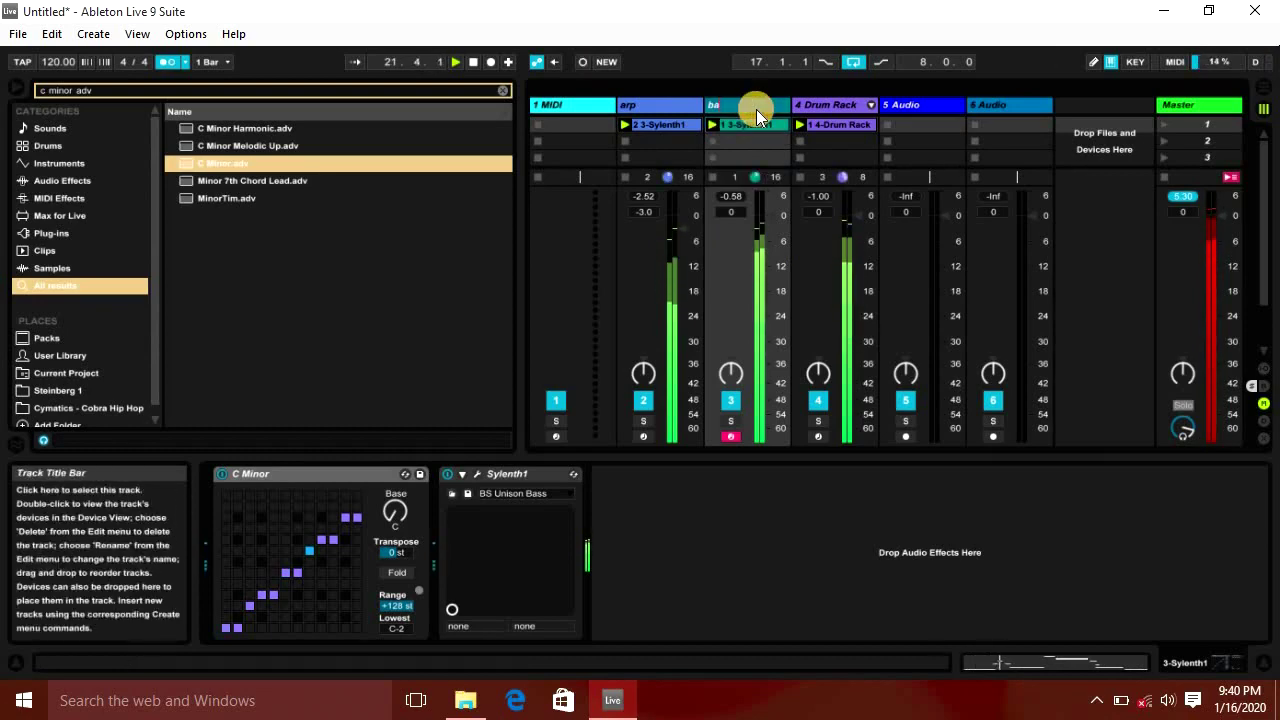
key("Return")
Open the recorded bass clip in the note editor and quantize all its notes to the 1/8 grid.
left_click(1084, 657)
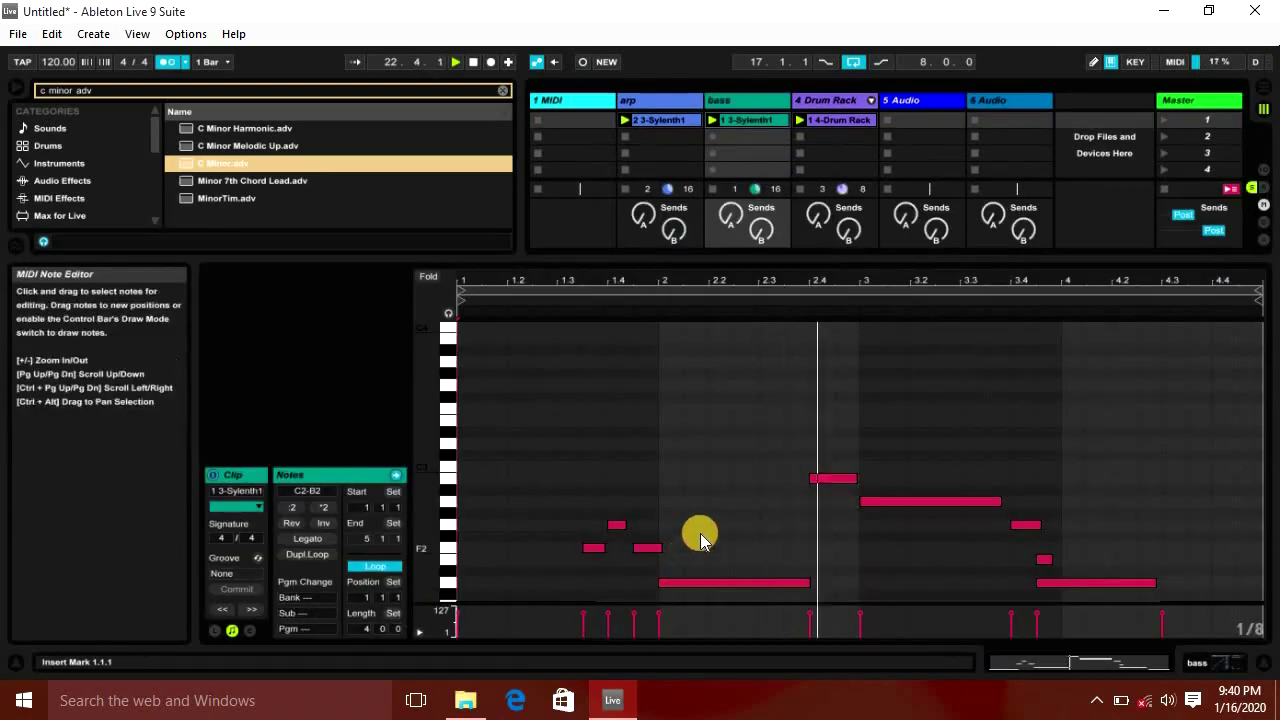
scroll(700, 535, "down", 3)
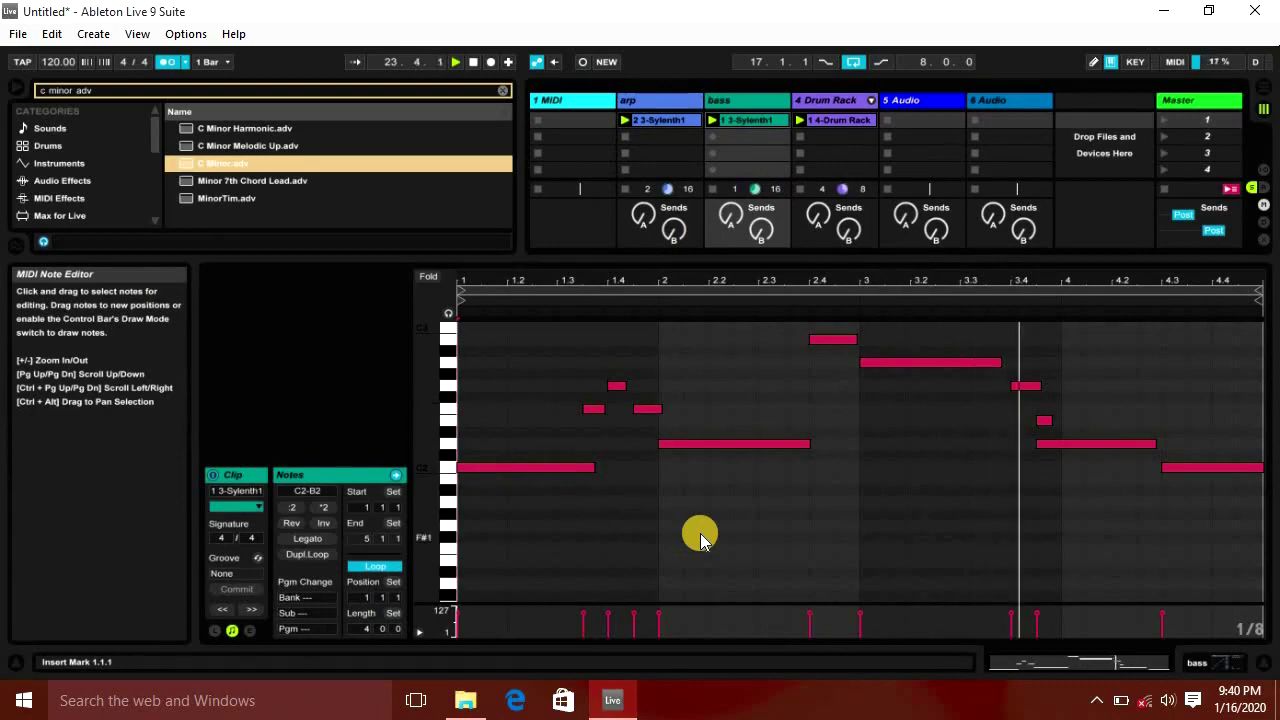
key("ctrl+a")
Move the short G2 and E2 notes before bar 4 one eighth earlier and shorten the long A2 note to meet them.
left_click(977, 420)
left_click_drag(977, 420, 1040, 388)
key("Left")
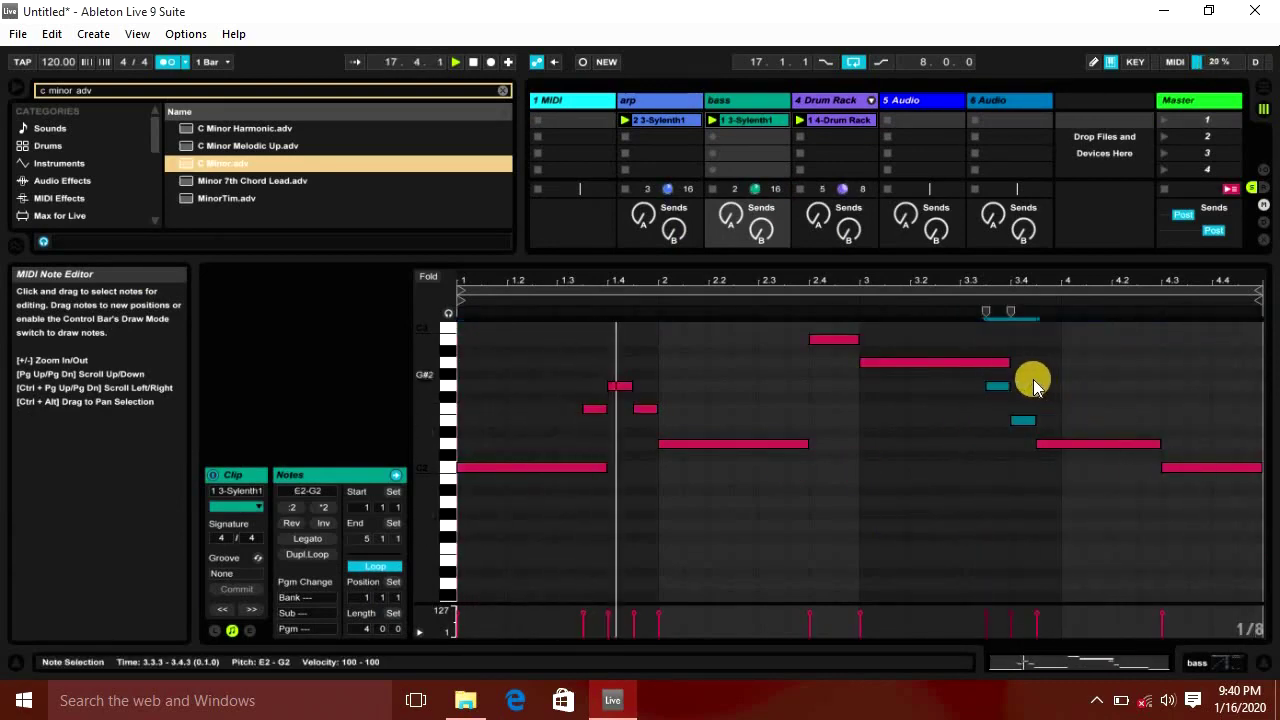
mouse_move(958, 347)
left_mouse_down()
mouse_move(1009, 353)
mouse_move(962, 365)
mouse_move(991, 357)
mouse_move(977, 357)
left_mouse_up()
left_click(651, 101)
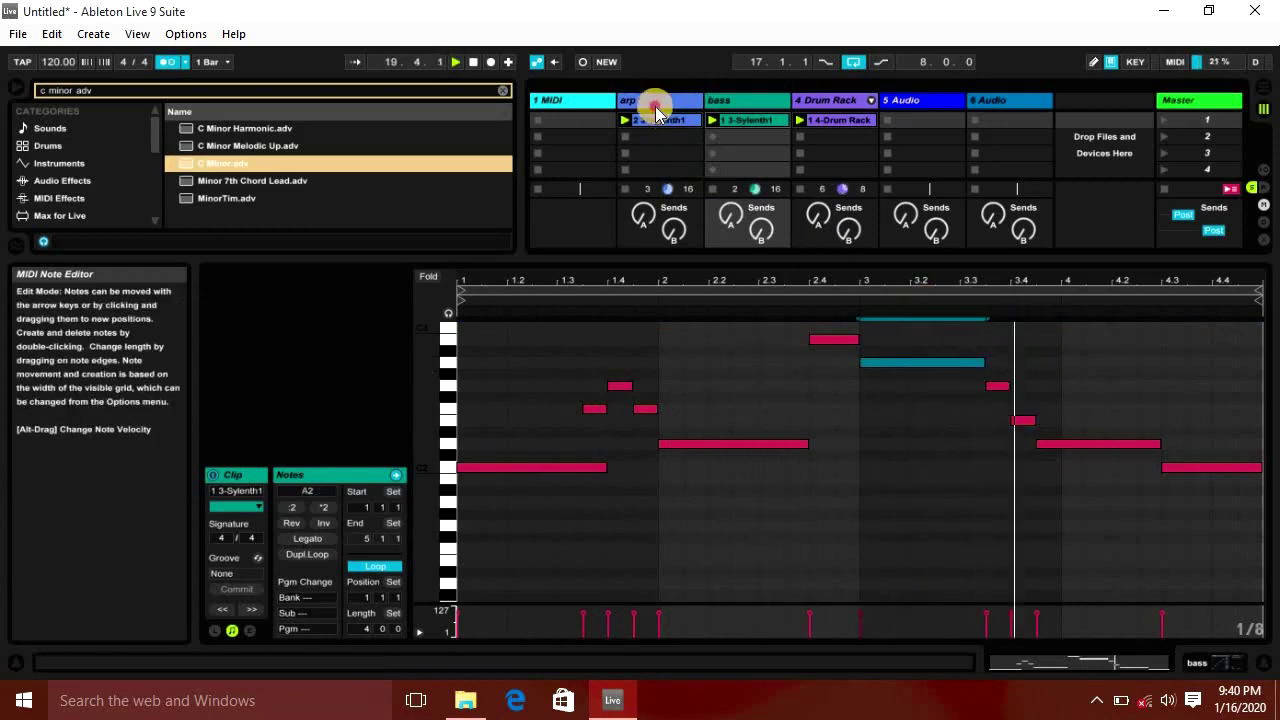
left_click(756, 100)
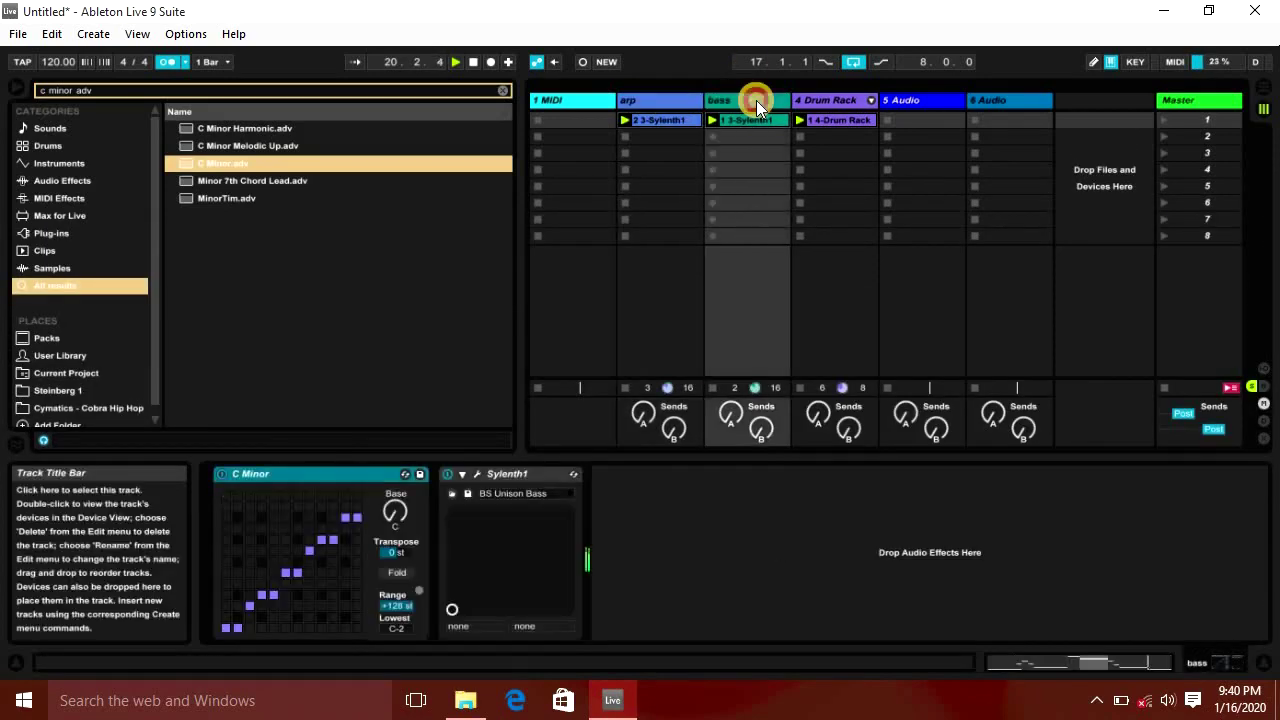
left_click(1262, 662)
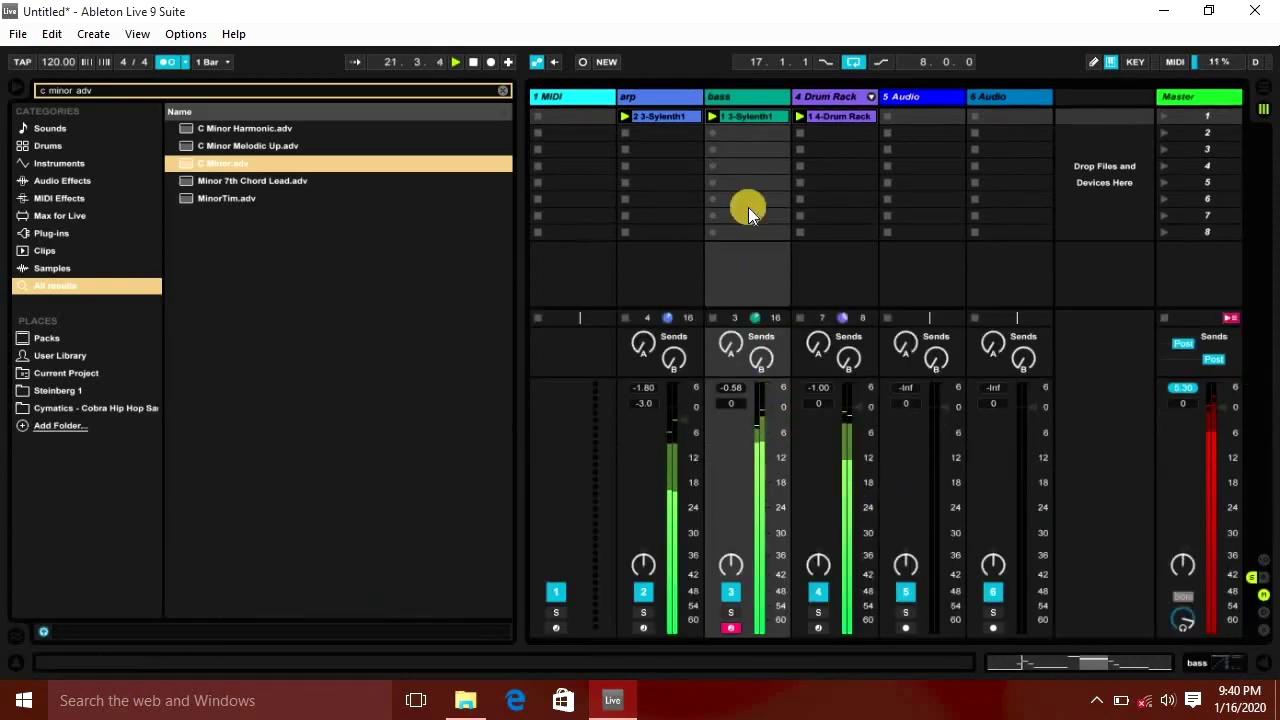
left_click(825, 98)
Stop playback and insert a new MIDI track directly after the arp track.
left_click(662, 99)
key("space")
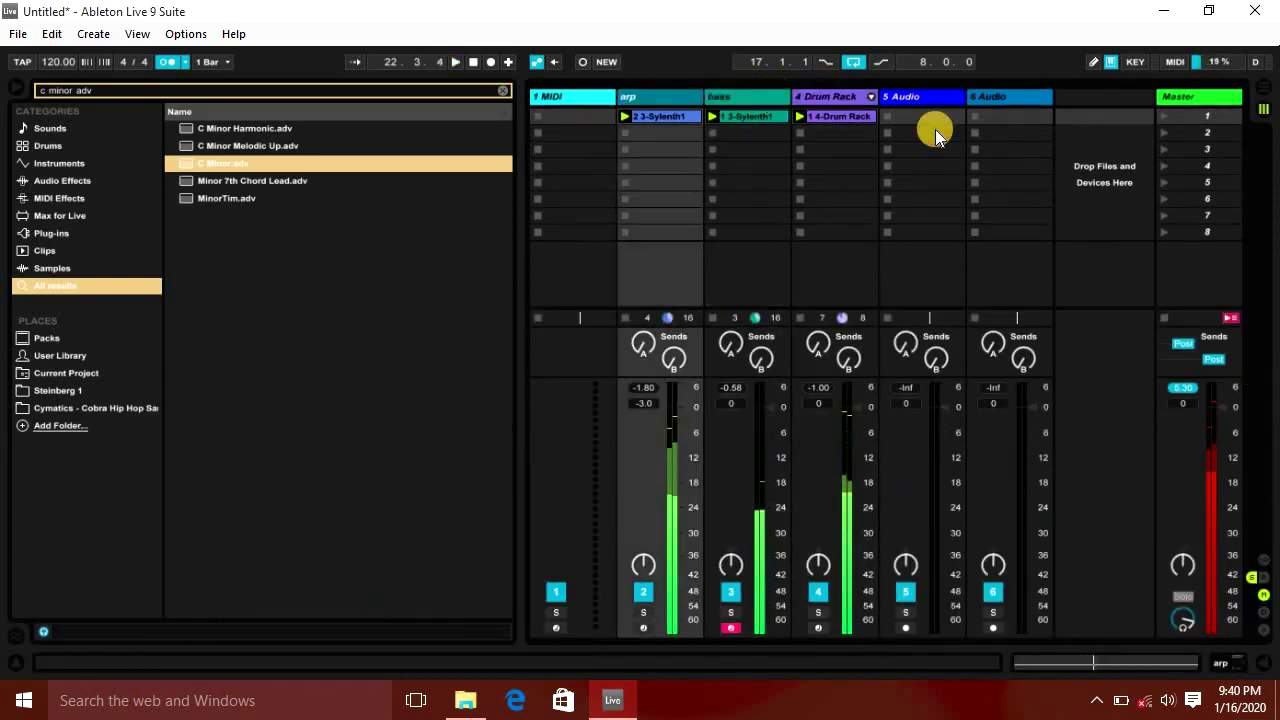
key("ctrl+shift+t")
Search the library for perc and audition several of the FB Percussion samples.
key("ctrl+f")
type("perc")
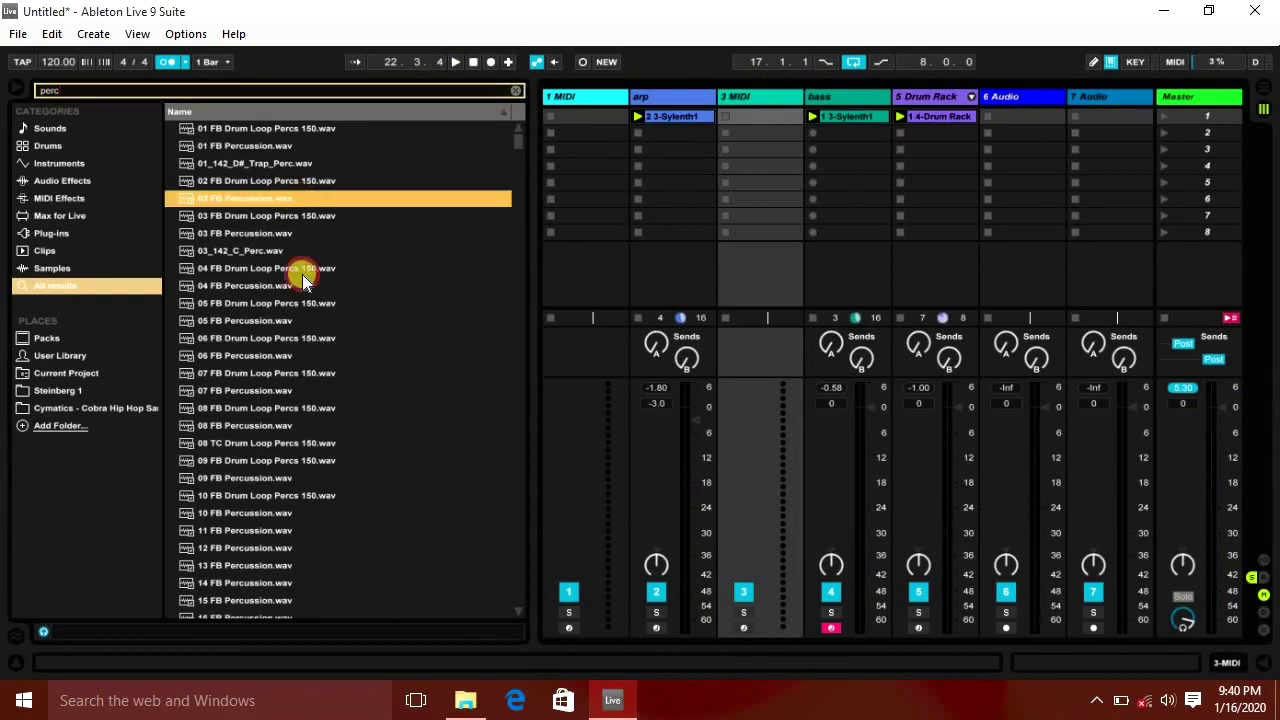
scroll(286, 266, "down", 3)
left_click(263, 320)
left_click(250, 285)
left_click(237, 234)
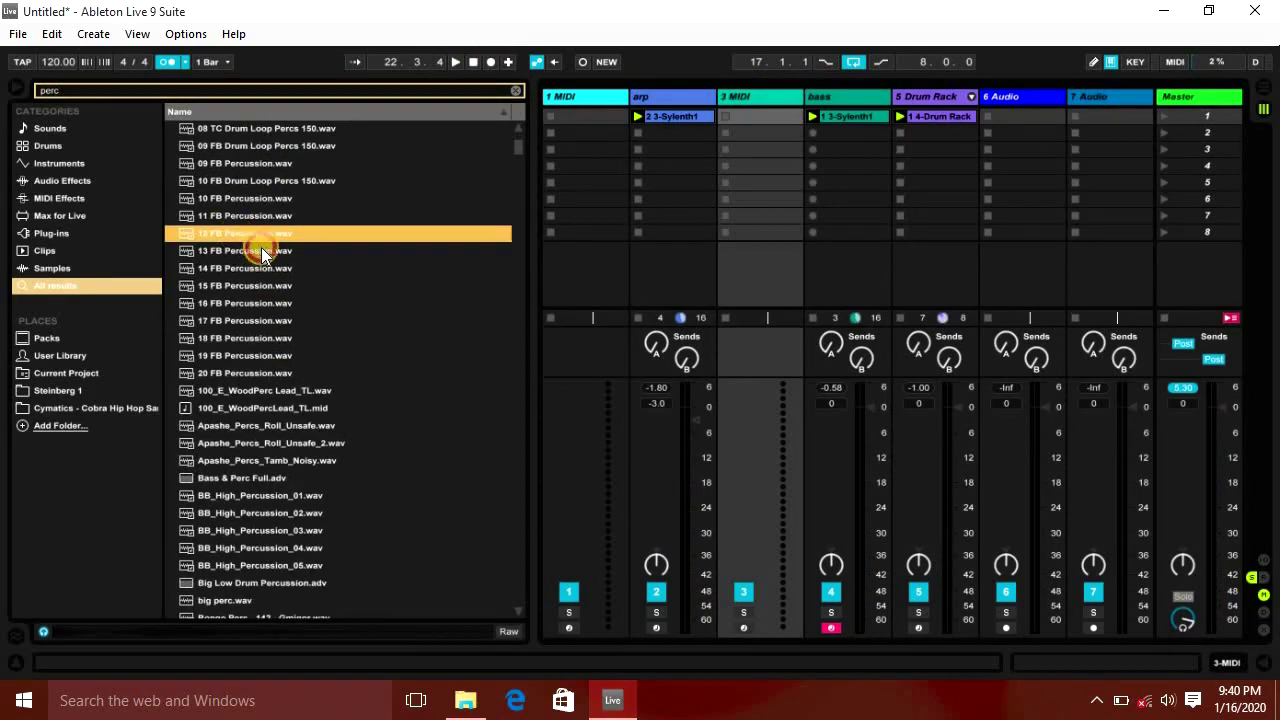
Load an empty Drum Rack on the new MIDI track between arp and bass.
double_click(747, 92)
key("ctrl+f")
type("dru rack")
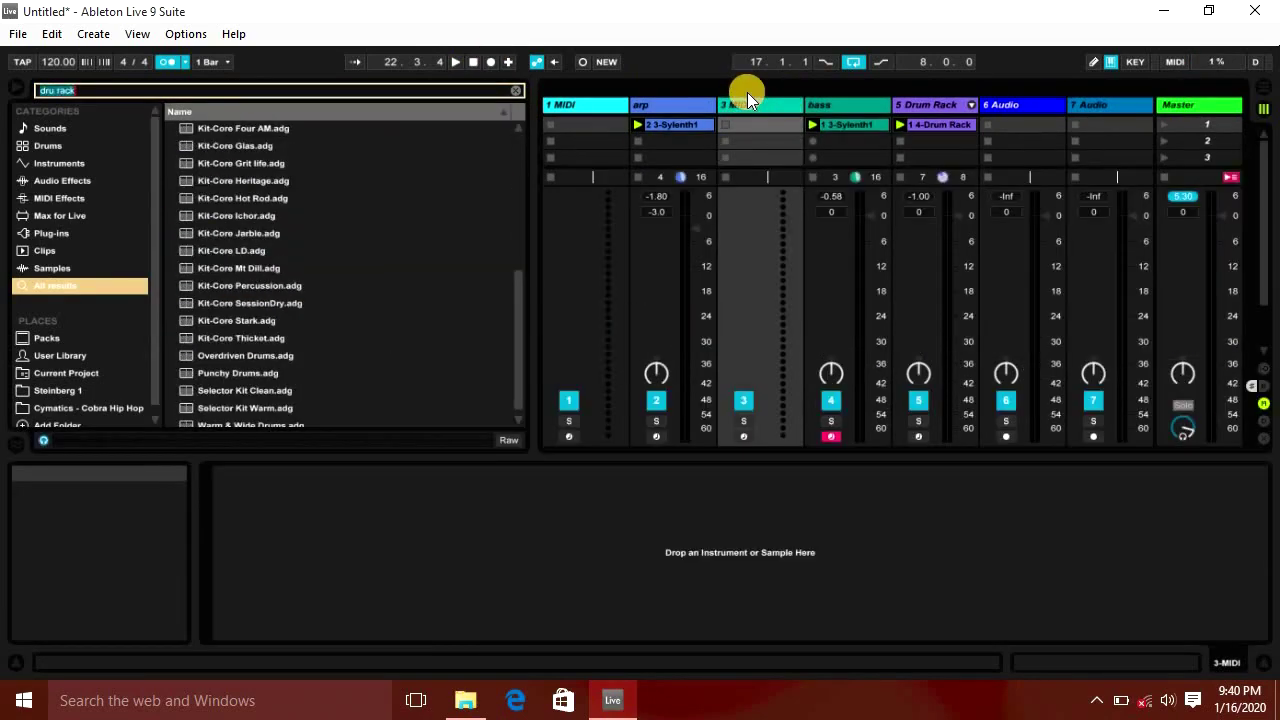
type("m rac")
key("Down")
key("Return")
Search the library for perc again and preview 01_142_D#_Trap_Perc.wav and 01 FB Percussion.wav.
key("ctrl+f")
type("perc")
left_click(268, 162)
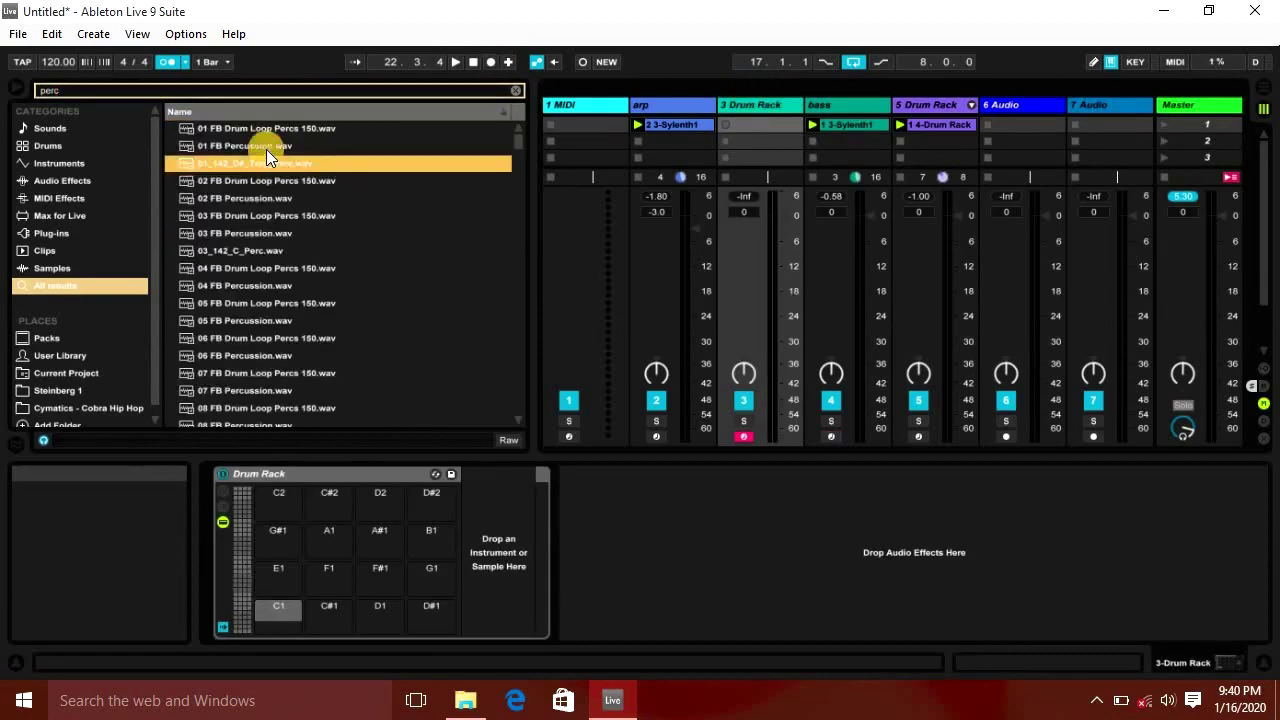
left_click(266, 149)
Load 10 FB Percussion.wav through 20 FB Percussion.wav onto the new Drum Rack's pads starting at C3.
mouse_move(248, 567)
left_mouse_down()
mouse_move(242, 594)
mouse_move(241, 565)
left_mouse_up()
key("a")
left_click(240, 574)
scroll(251, 273, "down", 6)
left_click(225, 217)
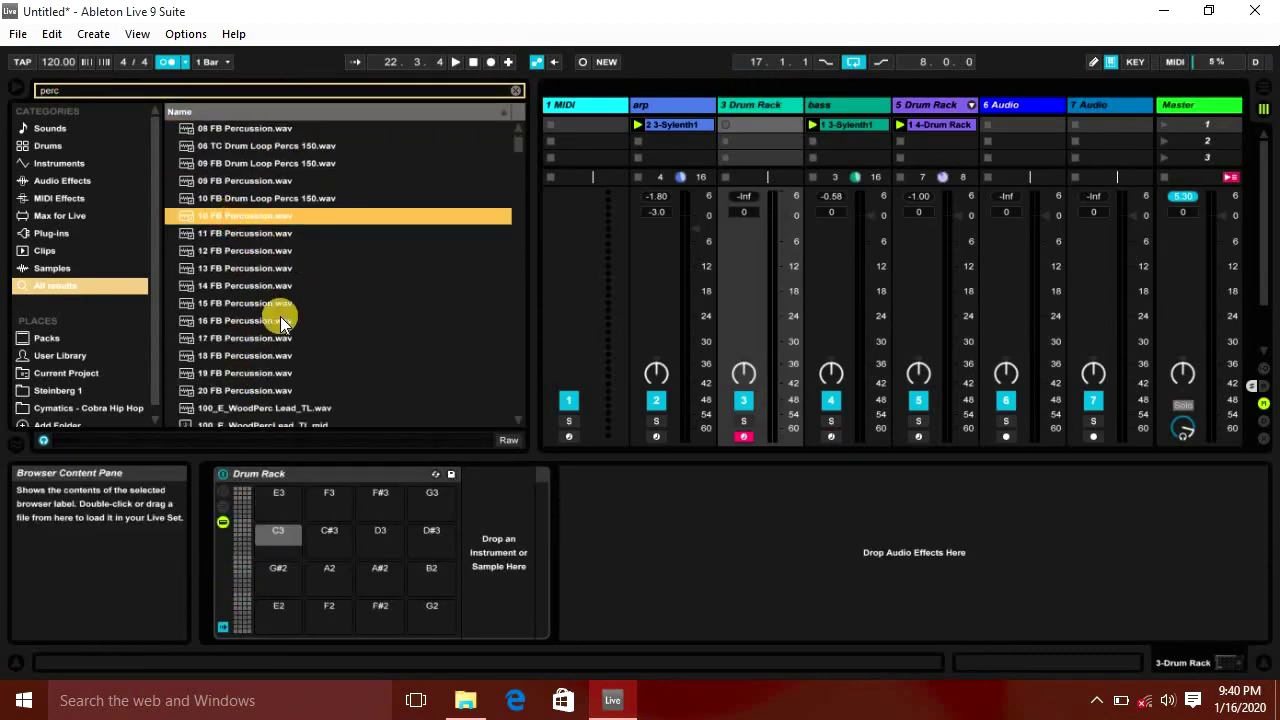
left_click(281, 319)
left_click(289, 393)
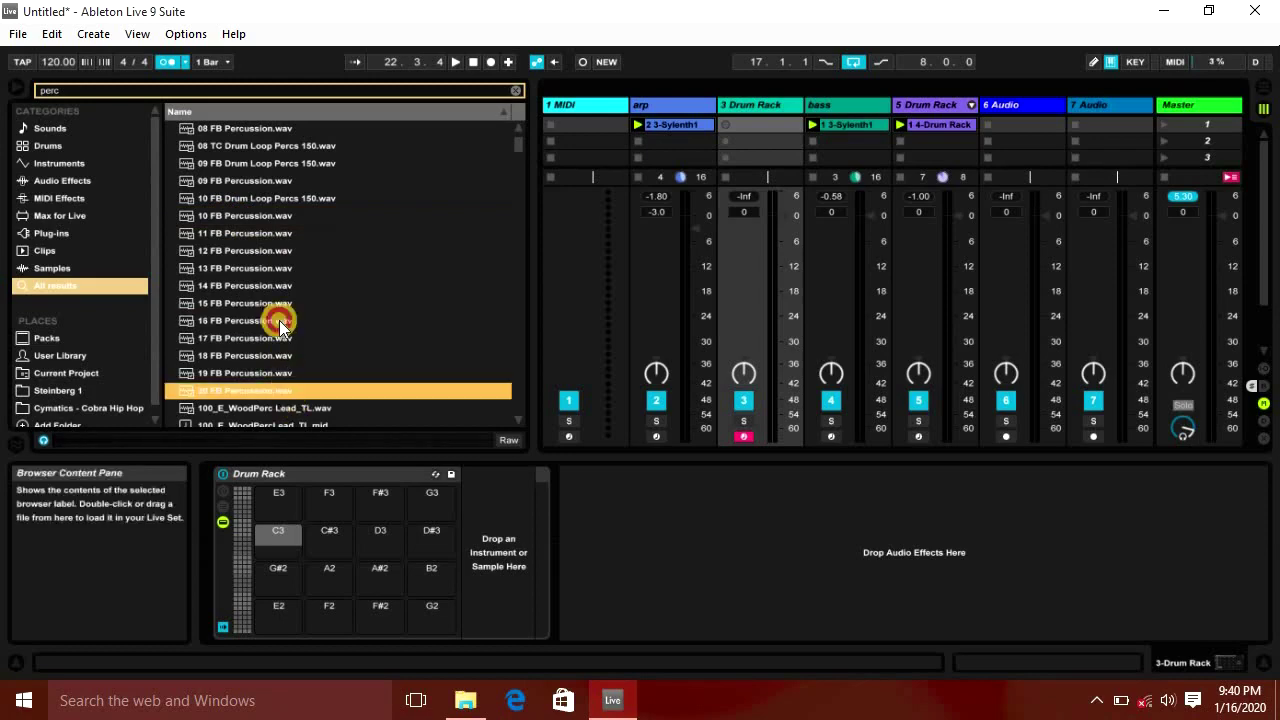
left_click(253, 215, "shift")
left_click_drag(253, 215, 477, 558)
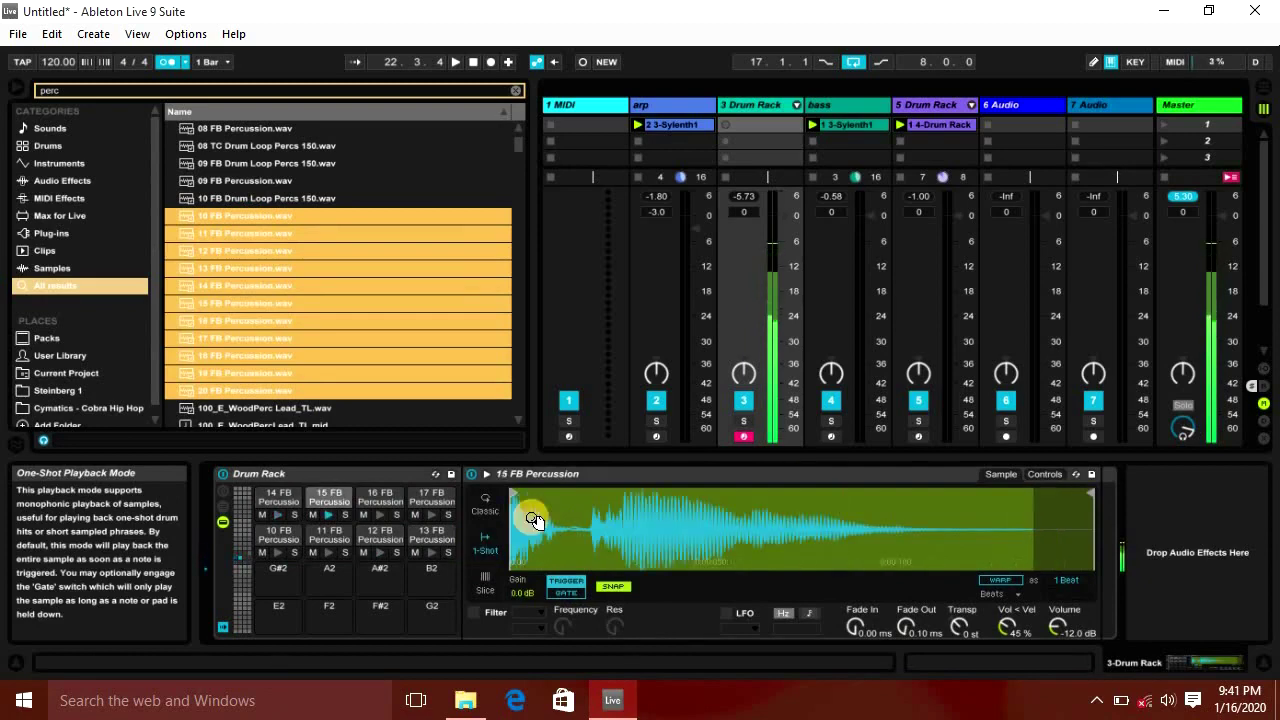
Solo the percussion track, record a two-bar pattern in its first slot and review the clip's notes.
left_click(743, 420)
left_click(725, 124)
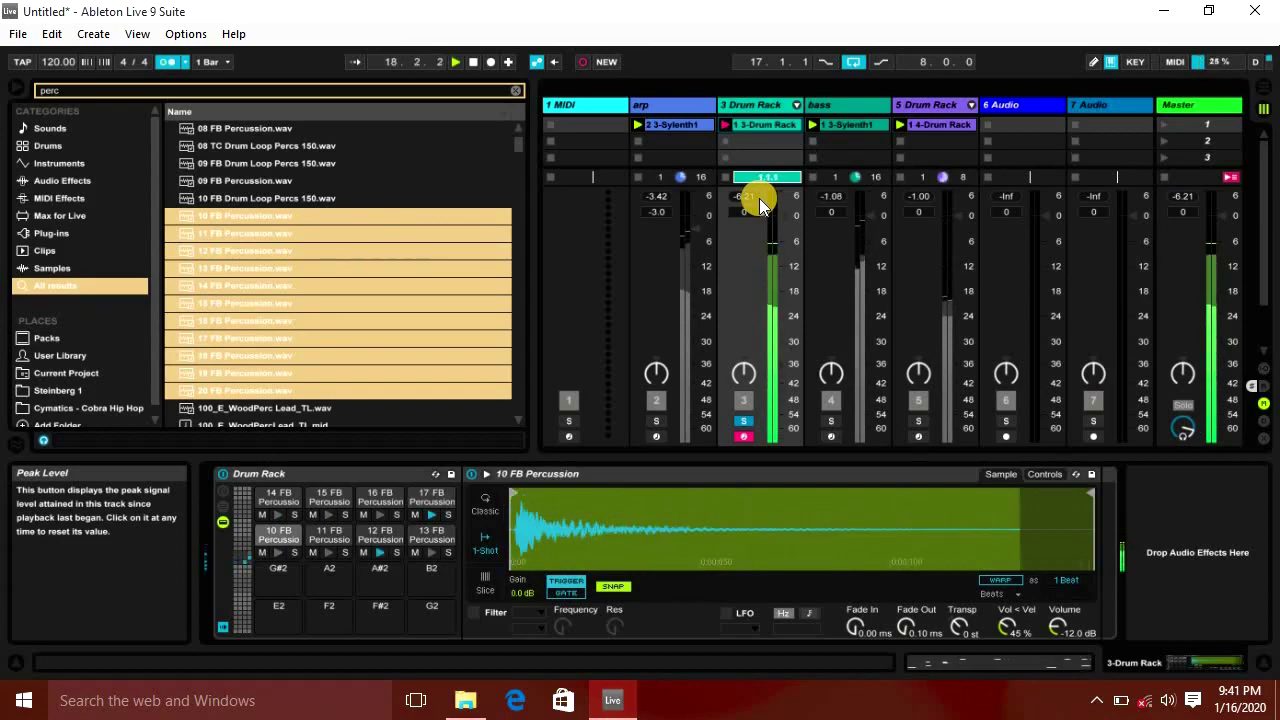
left_click(775, 122)
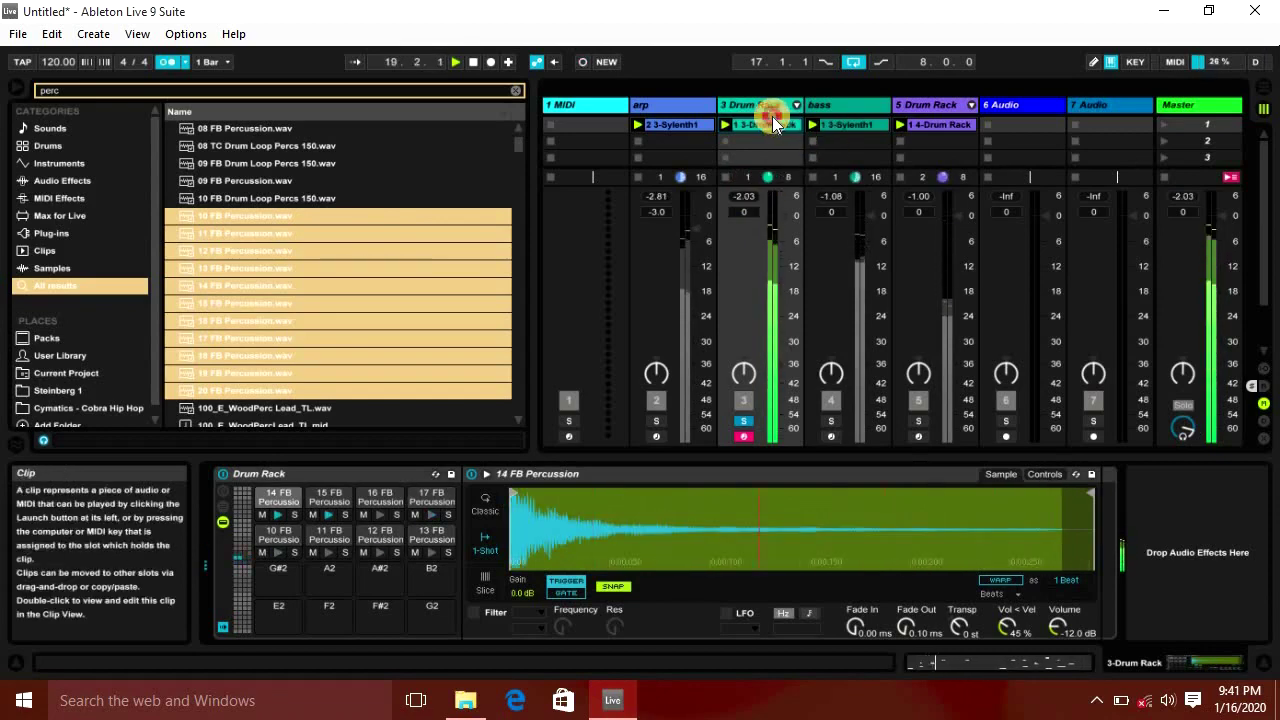
double_click(776, 122)
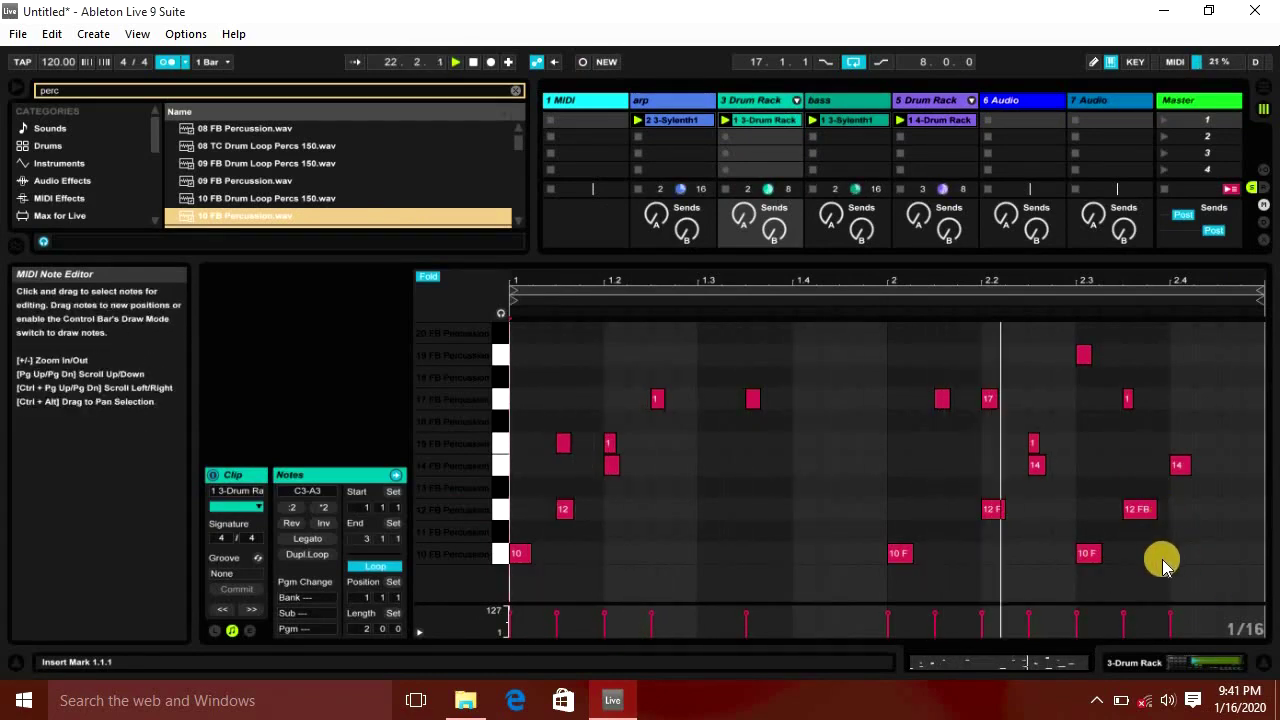
left_click(1262, 662)
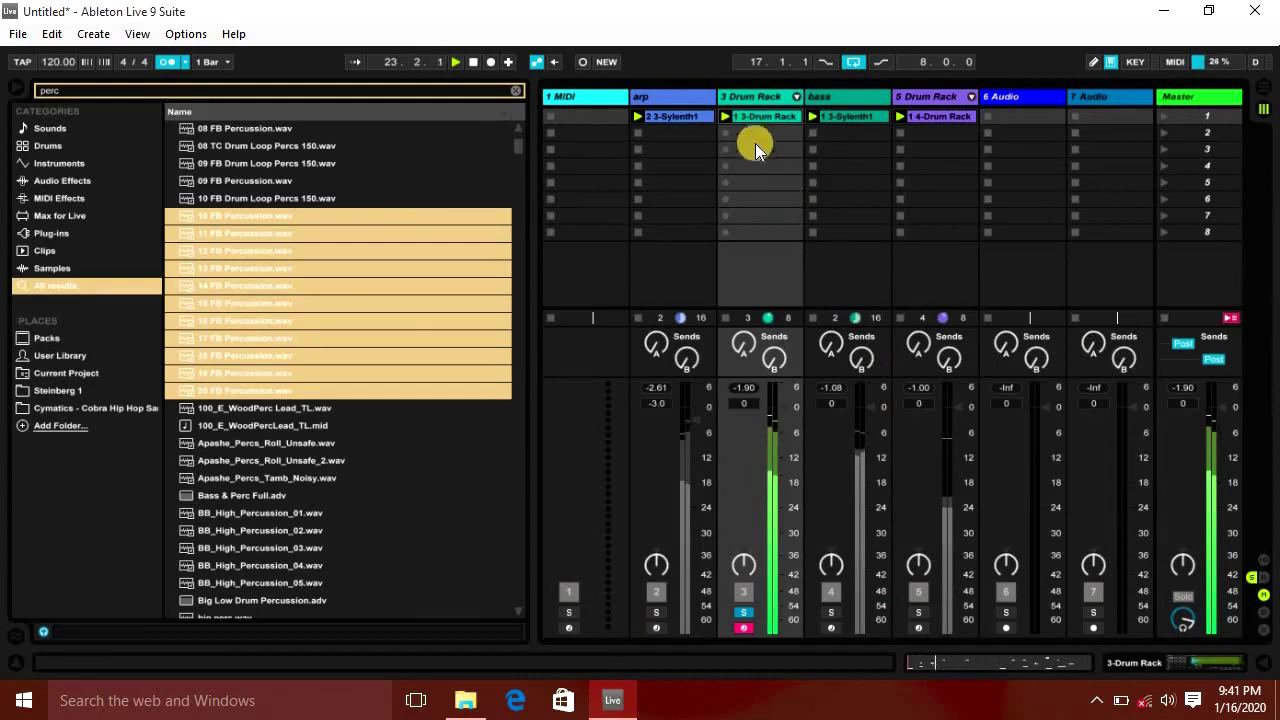
Add a Compressor after the percussion Drum Rack and lower its threshold to -9.41 dB.
double_click(745, 100)
key("ctrl+f")
type("comp")
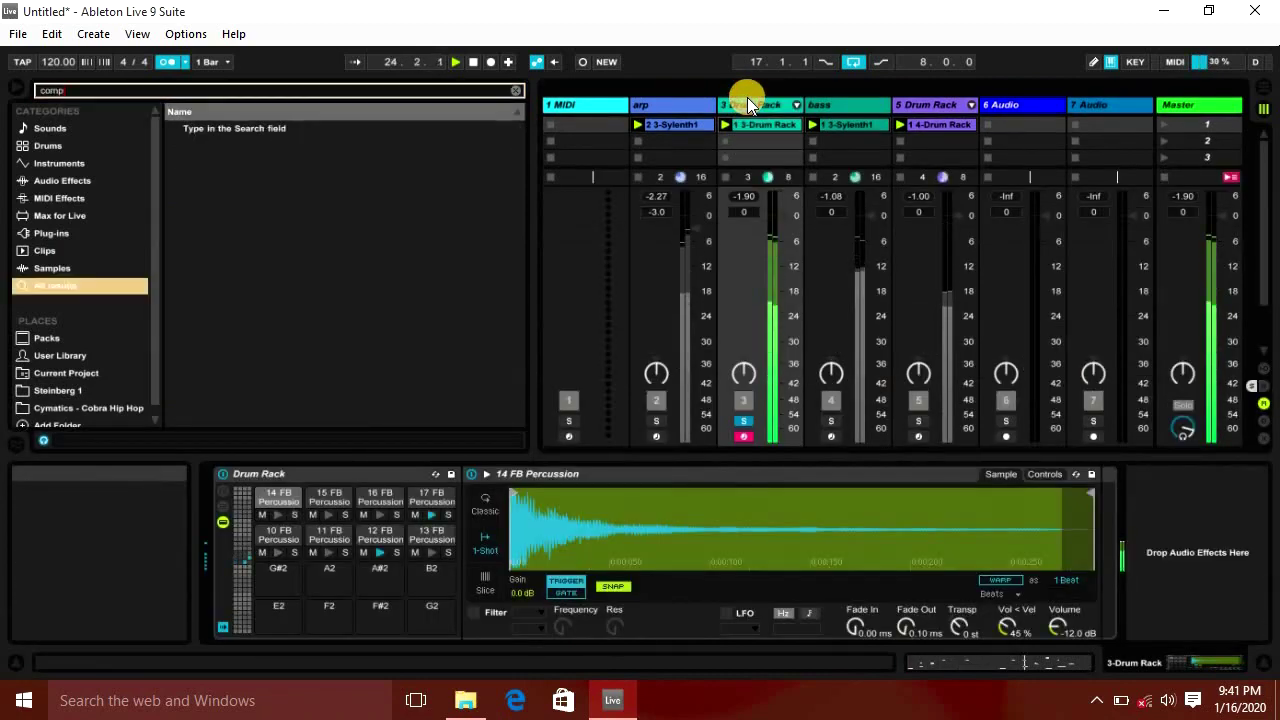
type("res")
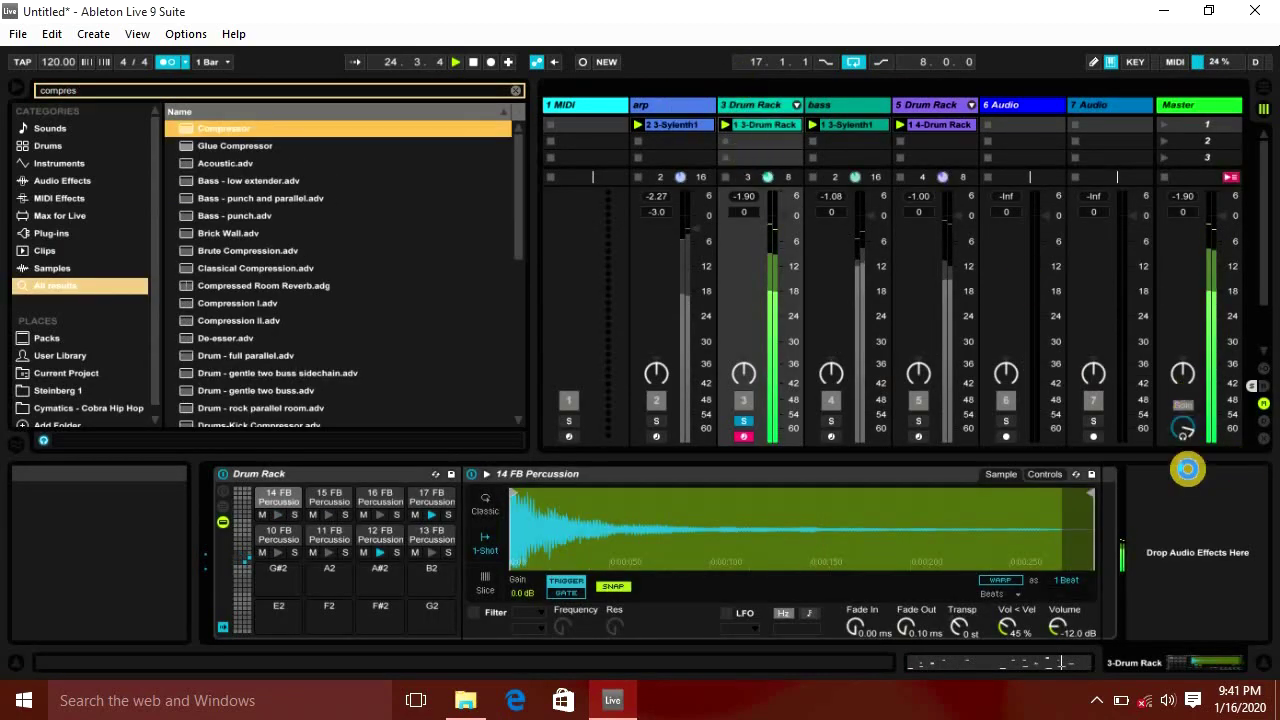
left_click_drag(1158, 543, 1158, 545)
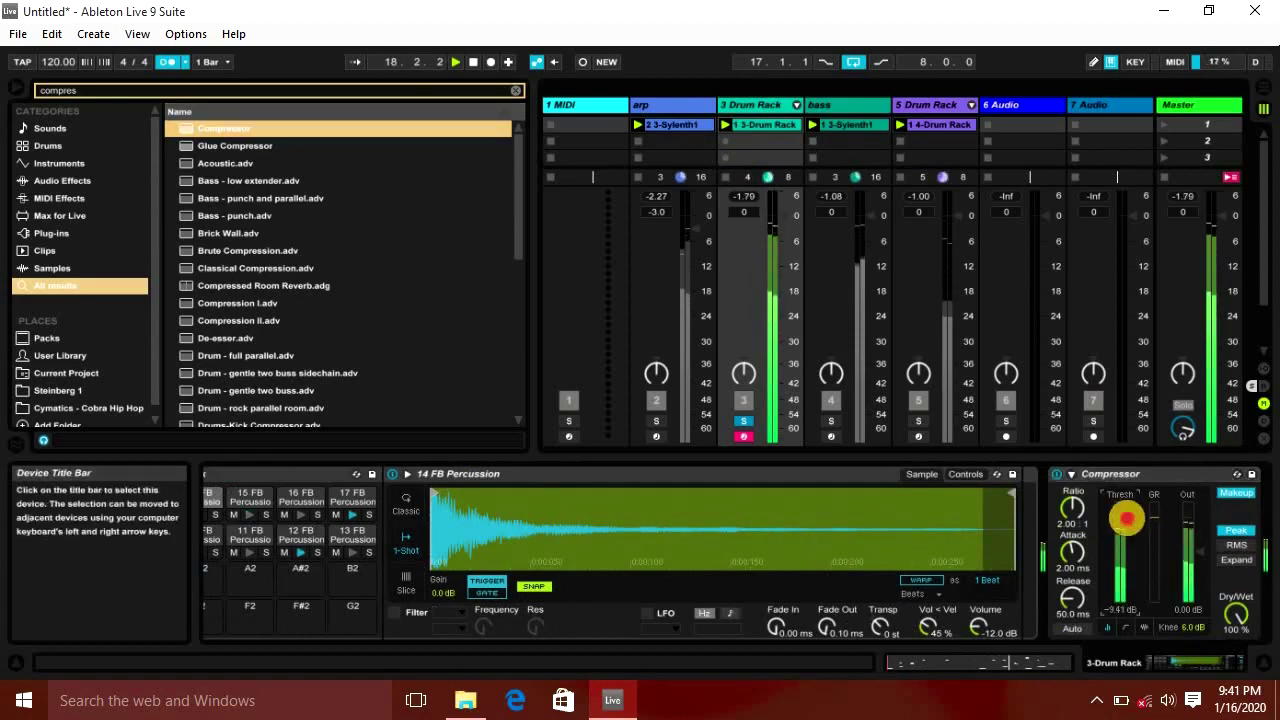
Lower the percussion track volume to -3.2 dB, unsolo the track and hide the browser.
left_click_drag(784, 236, 778, 229)
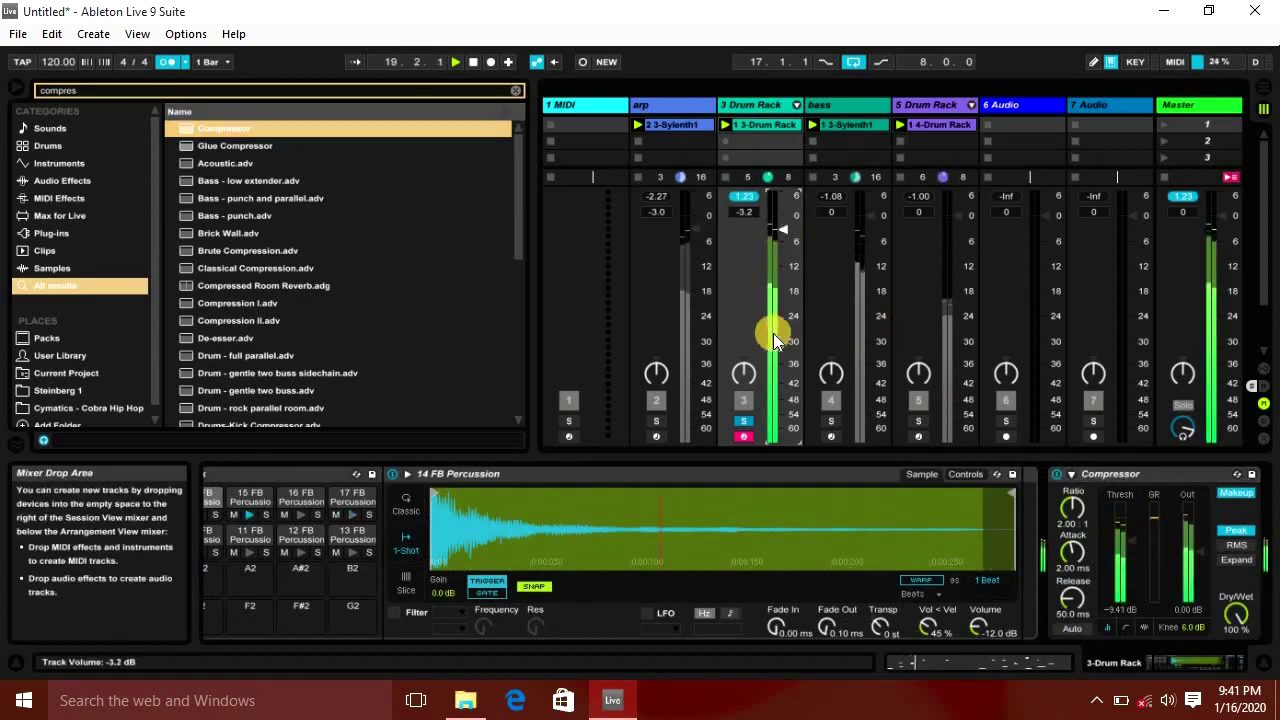
left_click(745, 420)
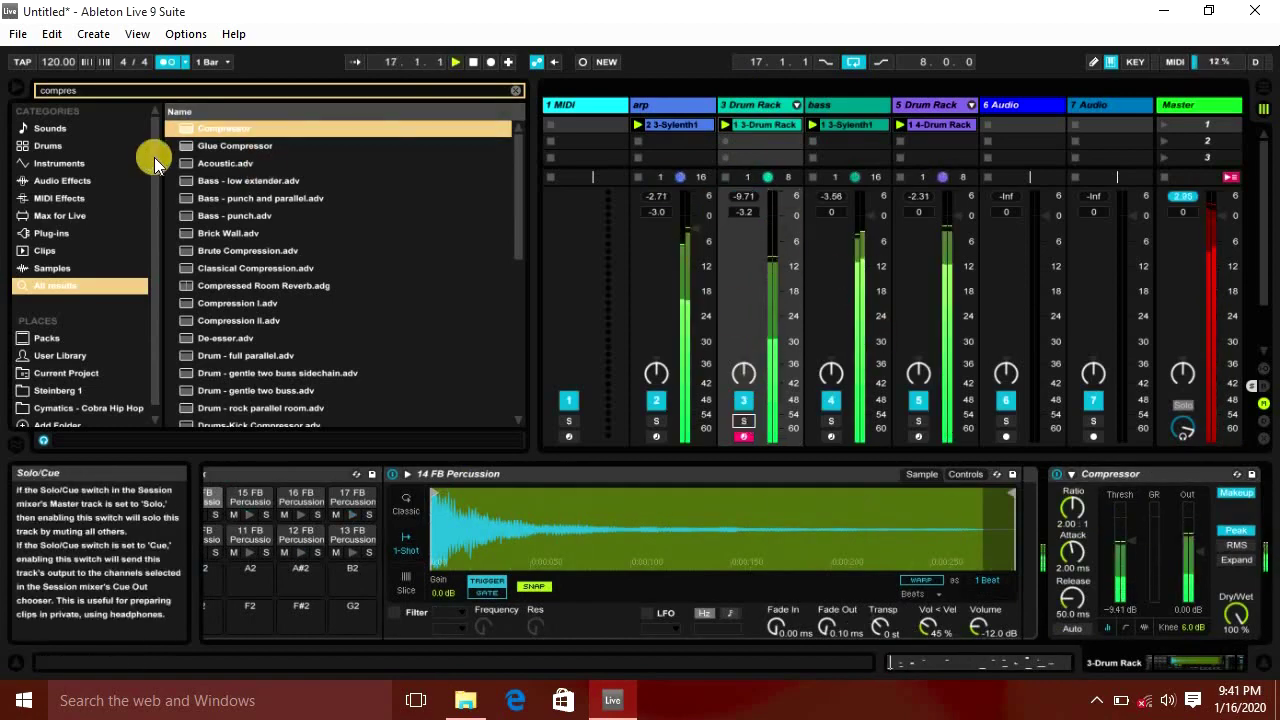
left_click(14, 92)
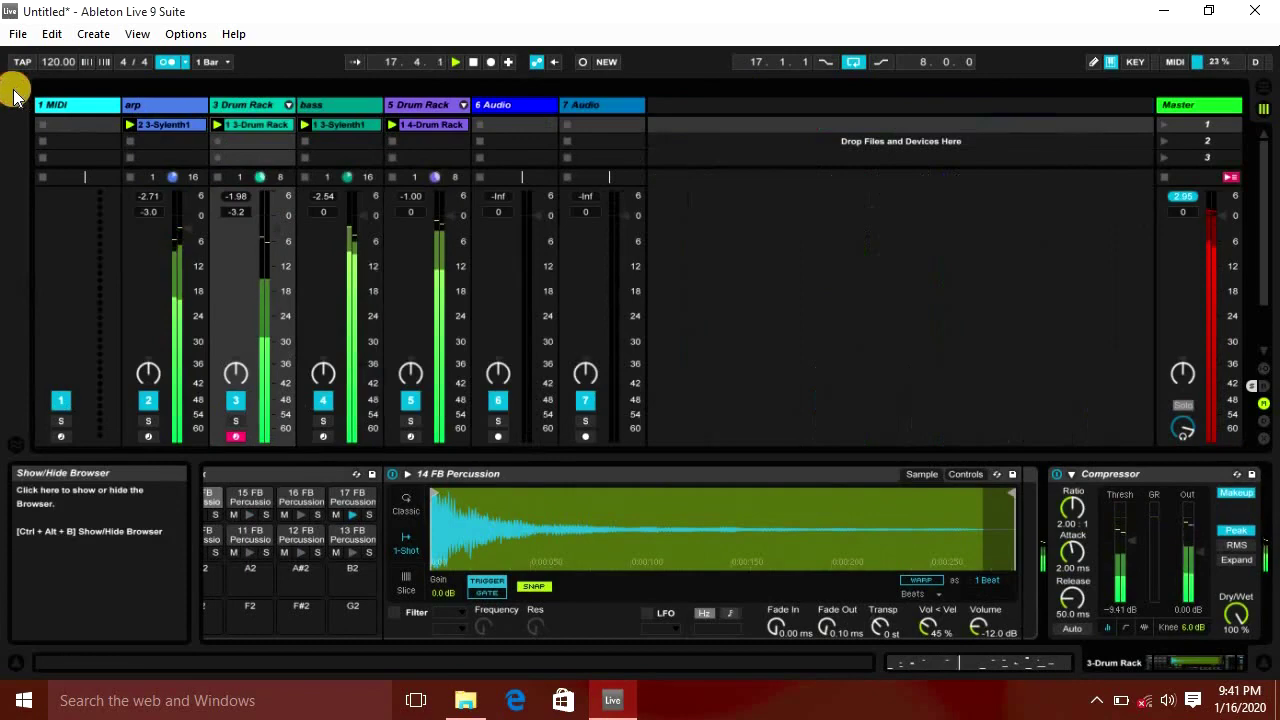
Pull the arp, percussion and bass faders to silence, then rebalance 5 Drum Rack to 0.5 dB and percussion to -0.1 dB.
left_click(152, 109)
left_click(435, 108)
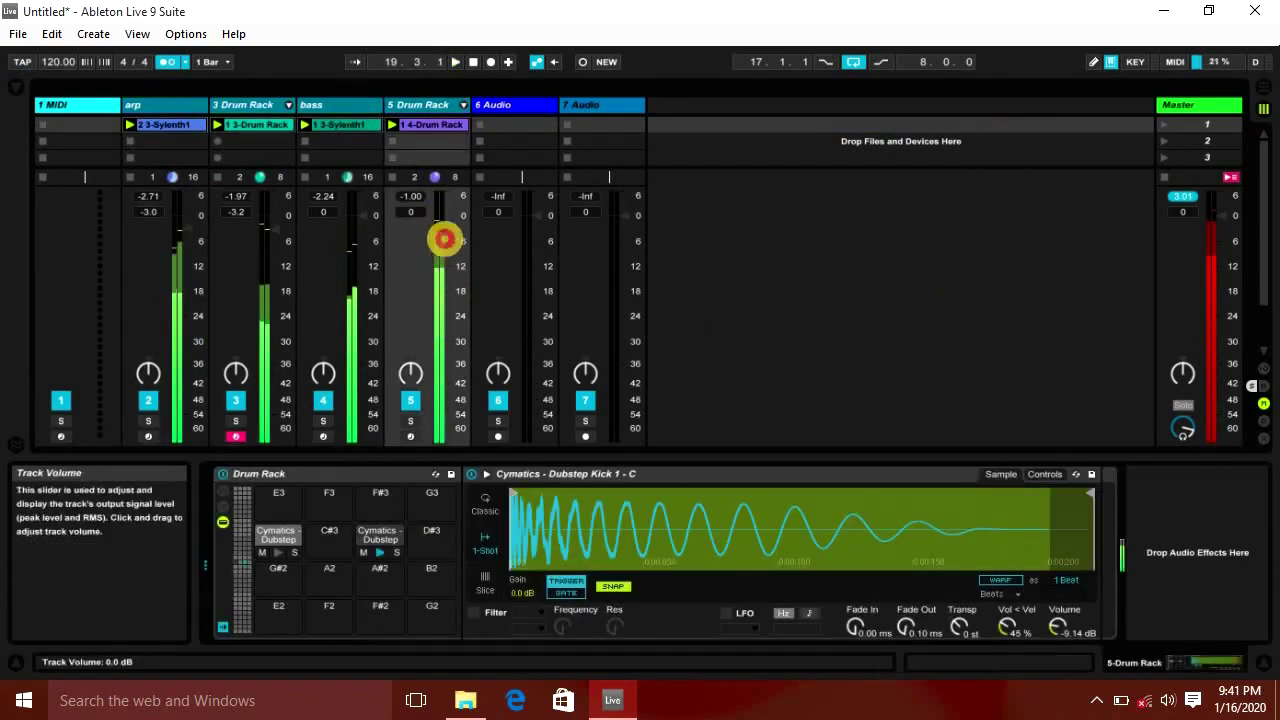
left_click(436, 214)
key("space")
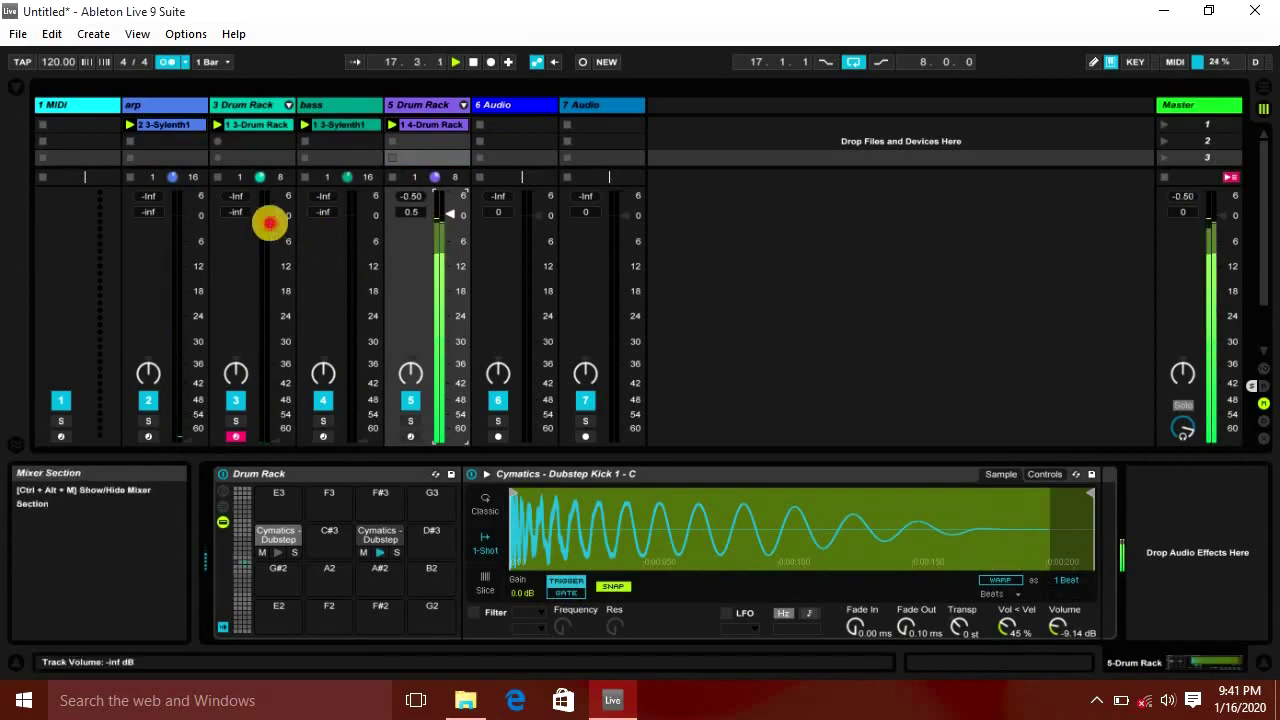
left_click(270, 222)
left_click_drag(270, 222, 271, 218)
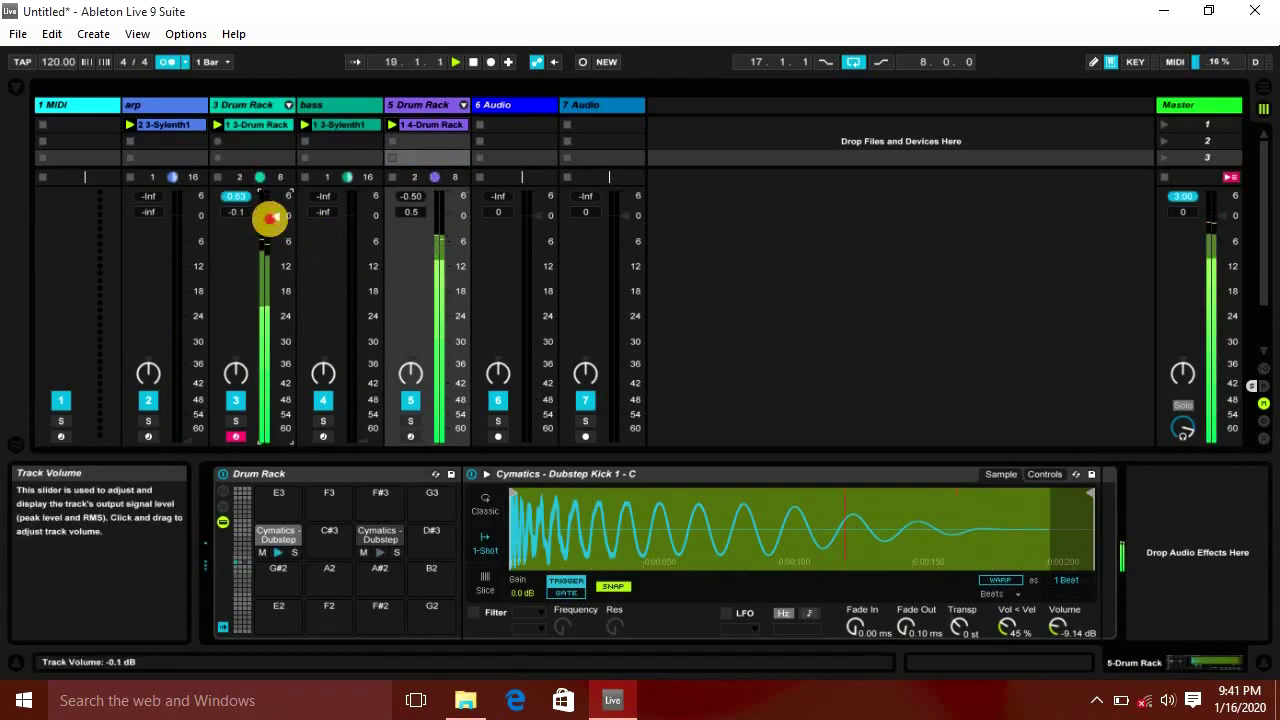
Unfold the percussion Drum Rack's chains in the mixer and set the 19 FB Percussion chain volume to -9.0 dB.
left_click(290, 106)
left_click_drag(806, 200, 808, 198)
left_click_drag(807, 199, 808, 199)
Add an EQ Eight after the Compressor on the percussion track.
left_click(262, 110)
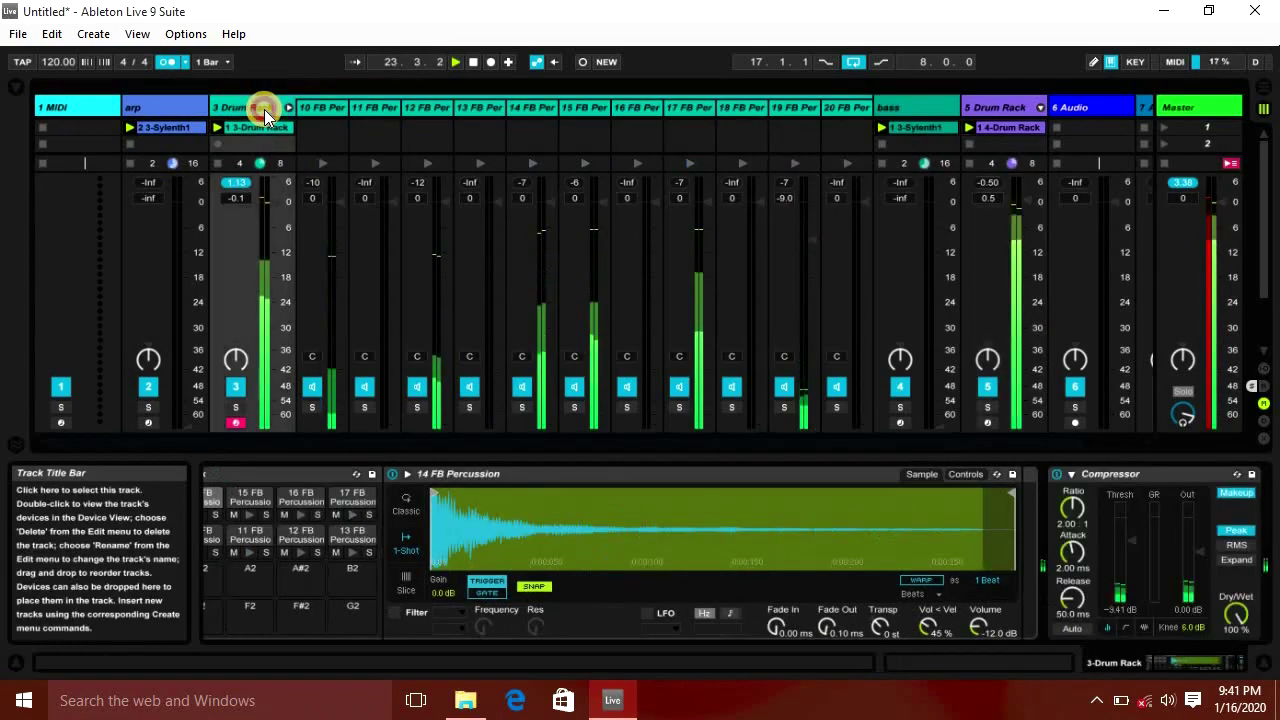
key("ctrl+f")
type("eq")
key("Return")
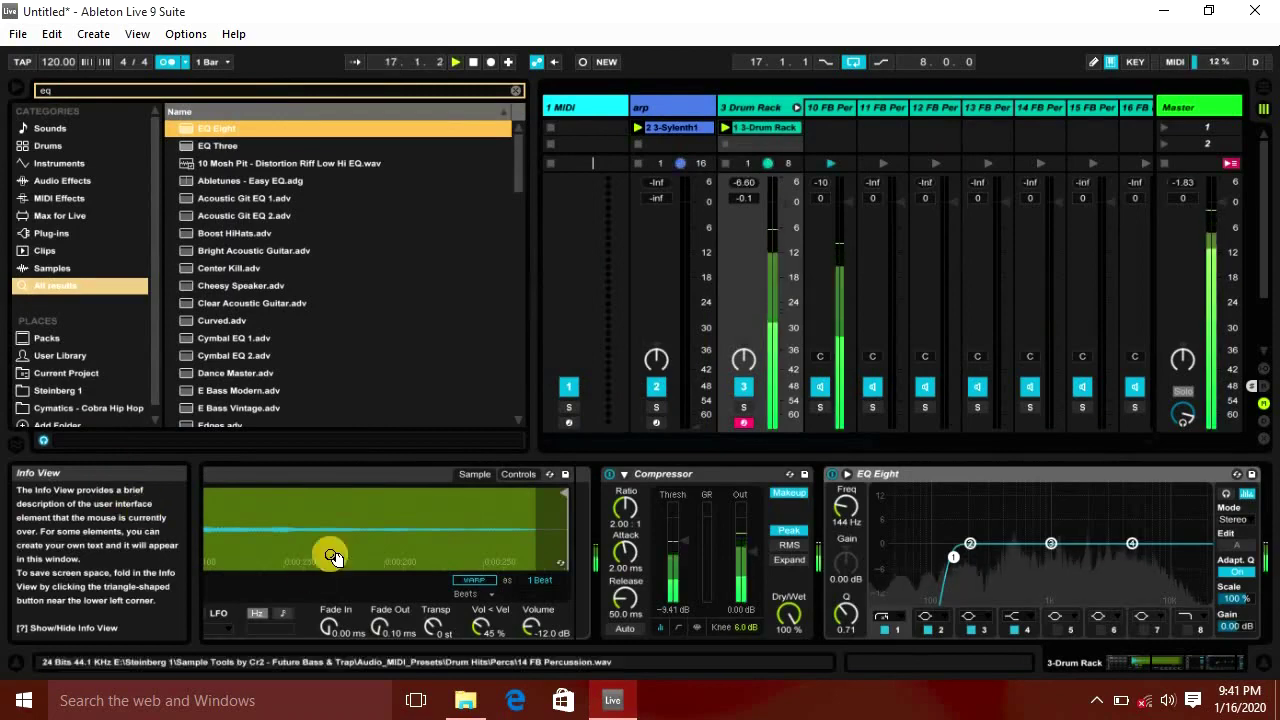
Add the ValhallaRoom reverb after EQ Eight on the percussion track, adjust it and close its window.
key("ctrl+f")
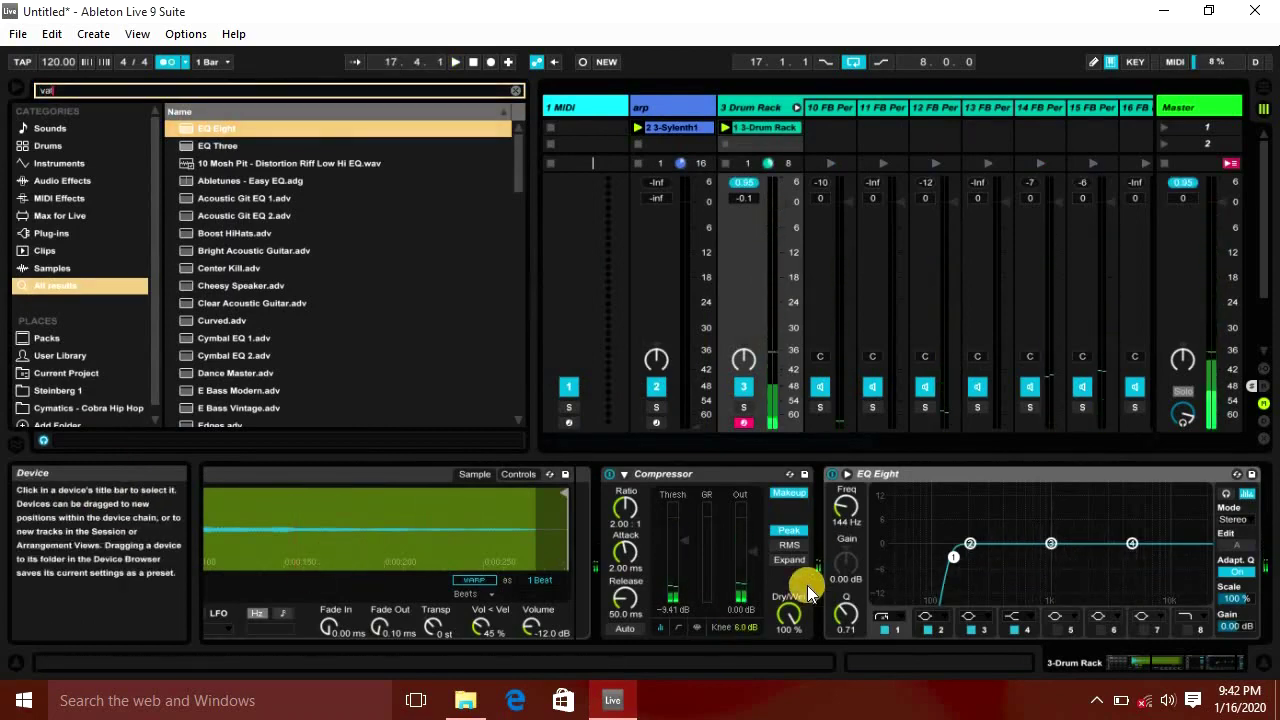
type("valhal")
key("Down")
key("Return")
left_click_drag(388, 330, 395, 499)
left_click(1062, 198)
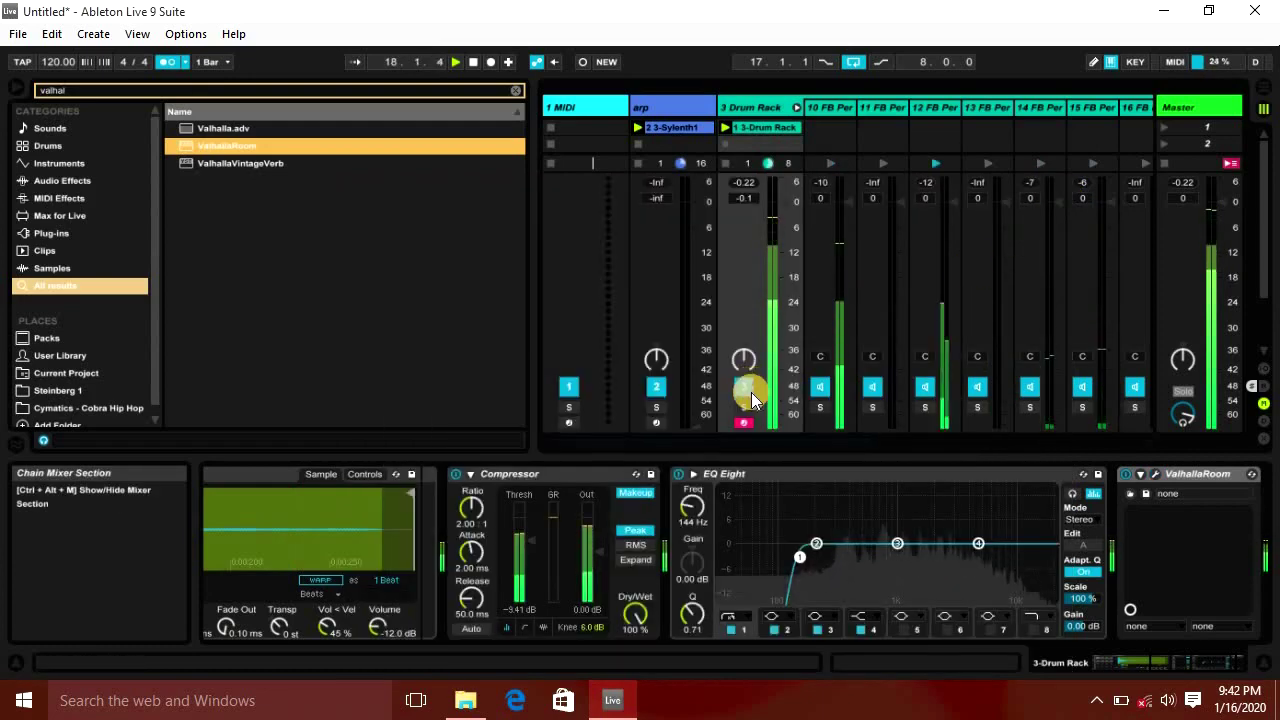
Fold the percussion chains and bring the bass track's volume up to -0.1 dB.
left_click(796, 107)
left_click_drag(880, 243, 866, 228)
key("space")
Add an EQ Eight after Sylenth1 on the bass track.
left_click(842, 104)
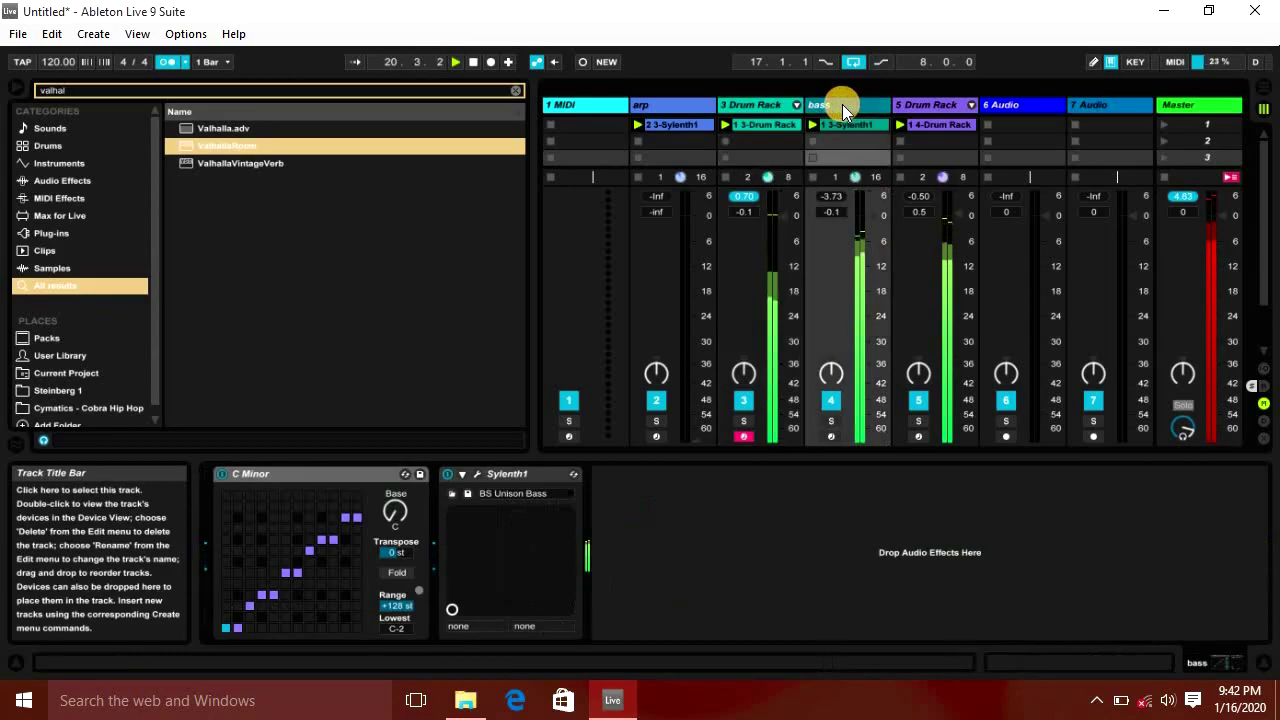
key("ctrl+f")
type("eq")
key("Return")
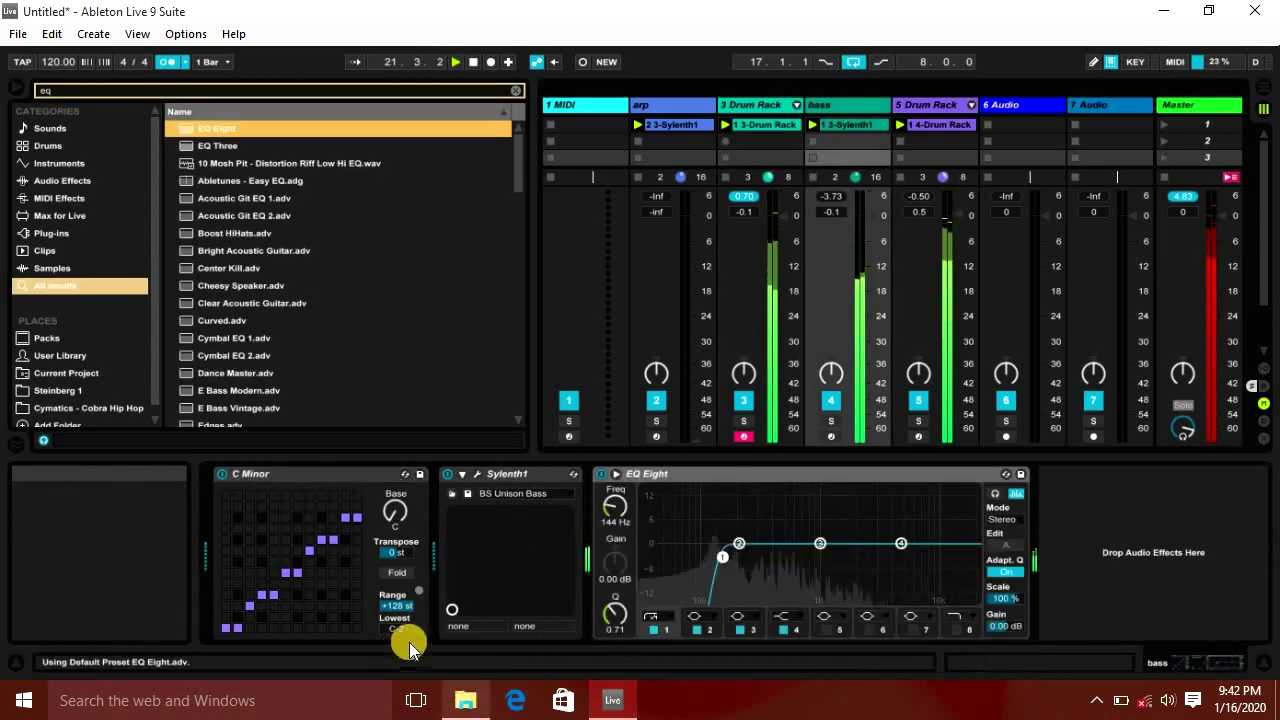
Set the low-cut filter of the bass track's EQ Eight to 30 Hz with a Q of about 1.01.
left_click_drag(614, 612, 614, 612)
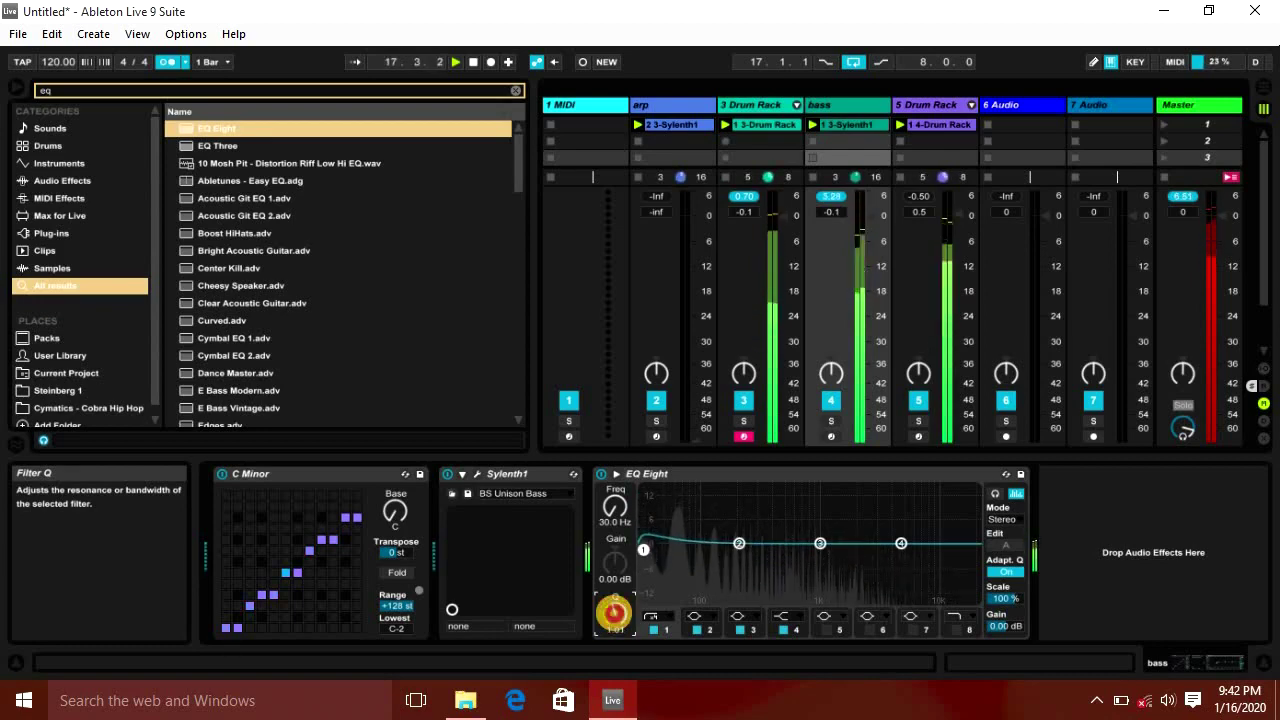
left_click_drag(690, 295, 690, 295)
left_click(1265, 662)
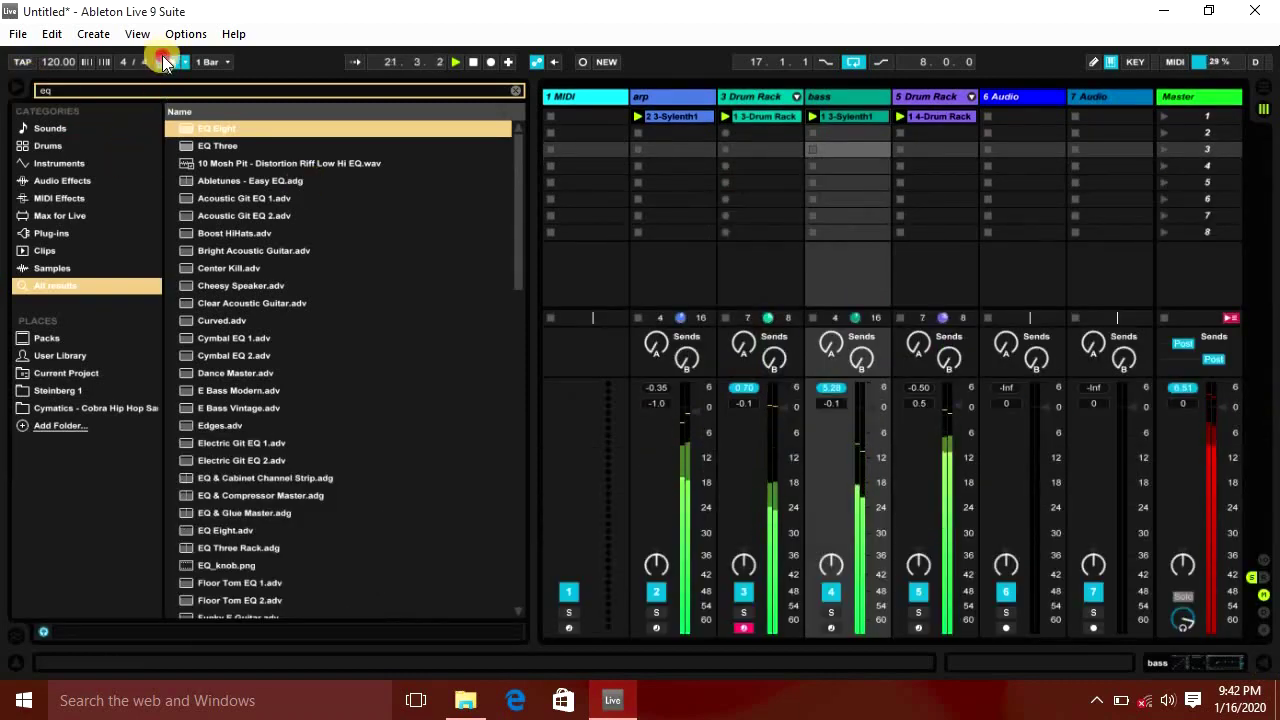
Hide the browser and delete the unused 7 Audio and 1 MIDI tracks.
left_click(18, 87)
left_click(393, 101)
key("Home")
key("End")
key("Delete")
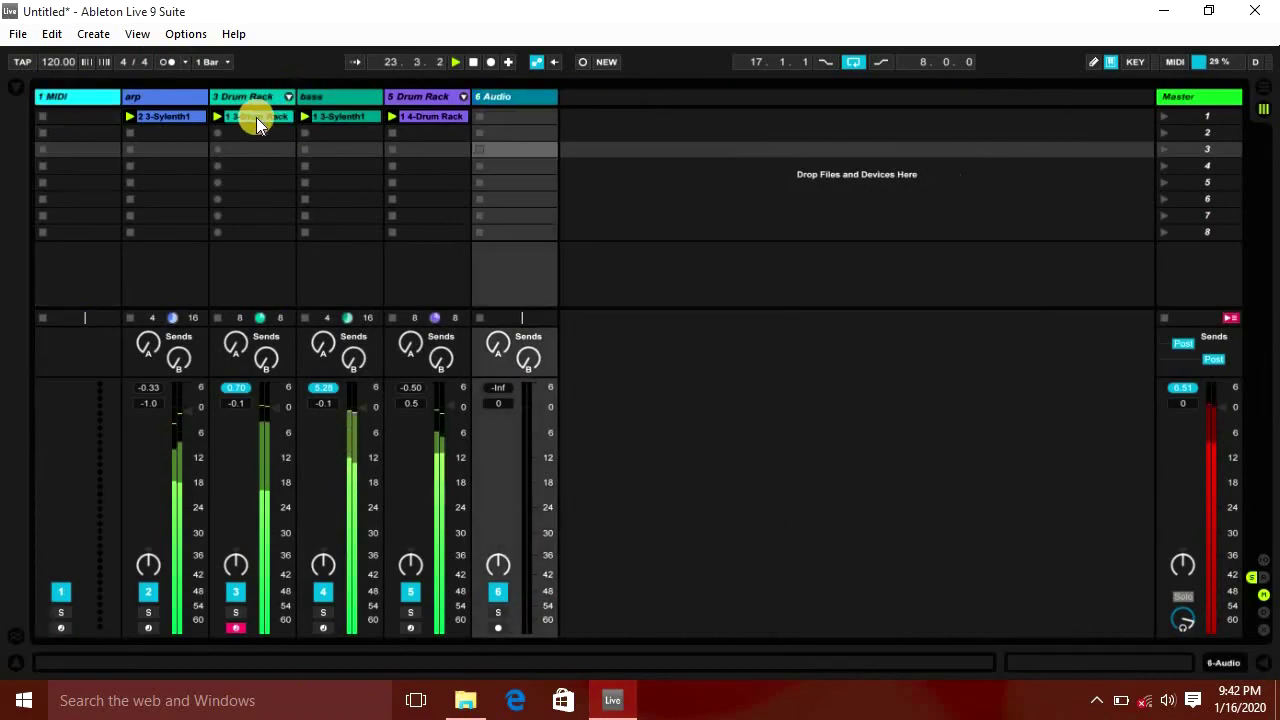
left_click(82, 100)
key("Delete")
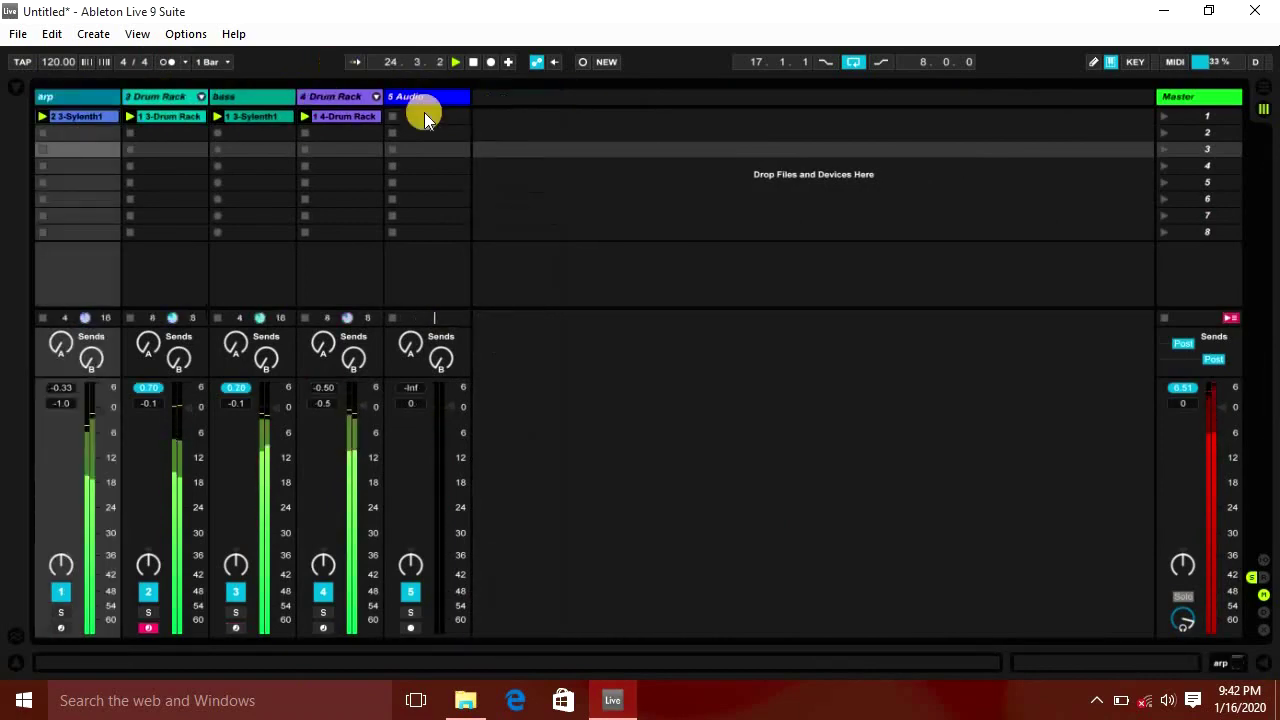
key("Tab")
left_click(385, 118)
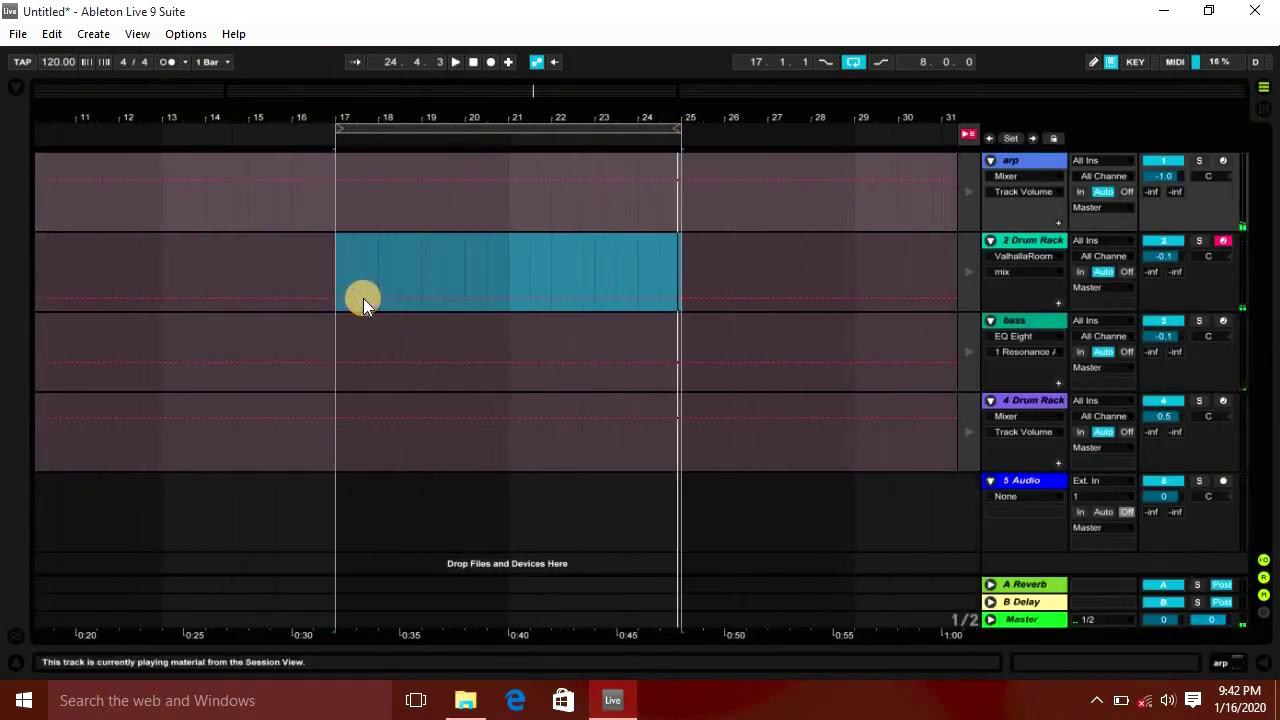
key("Tab")
left_click(325, 94)
left_click(168, 98)
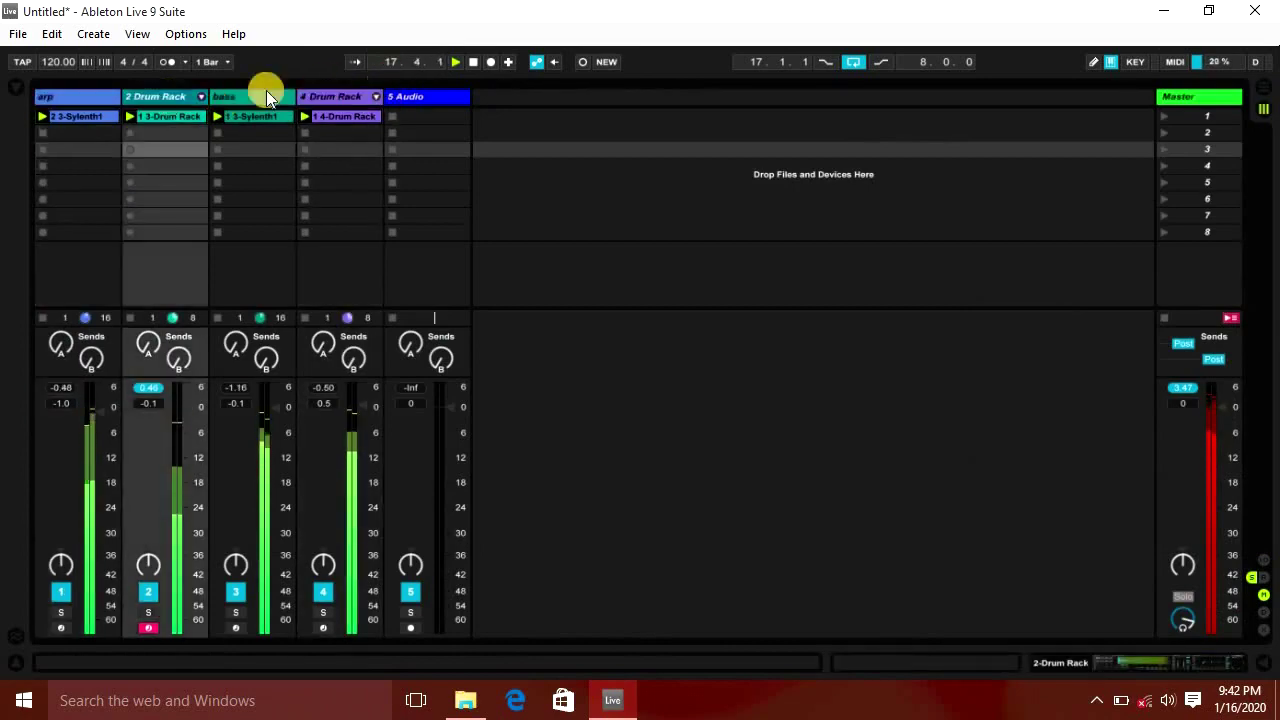
Add a new Sylenth1 track after the arp track and put the C Minor scale preset in front of the synth.
left_click(77, 104)
key("ctrl+alt+b")
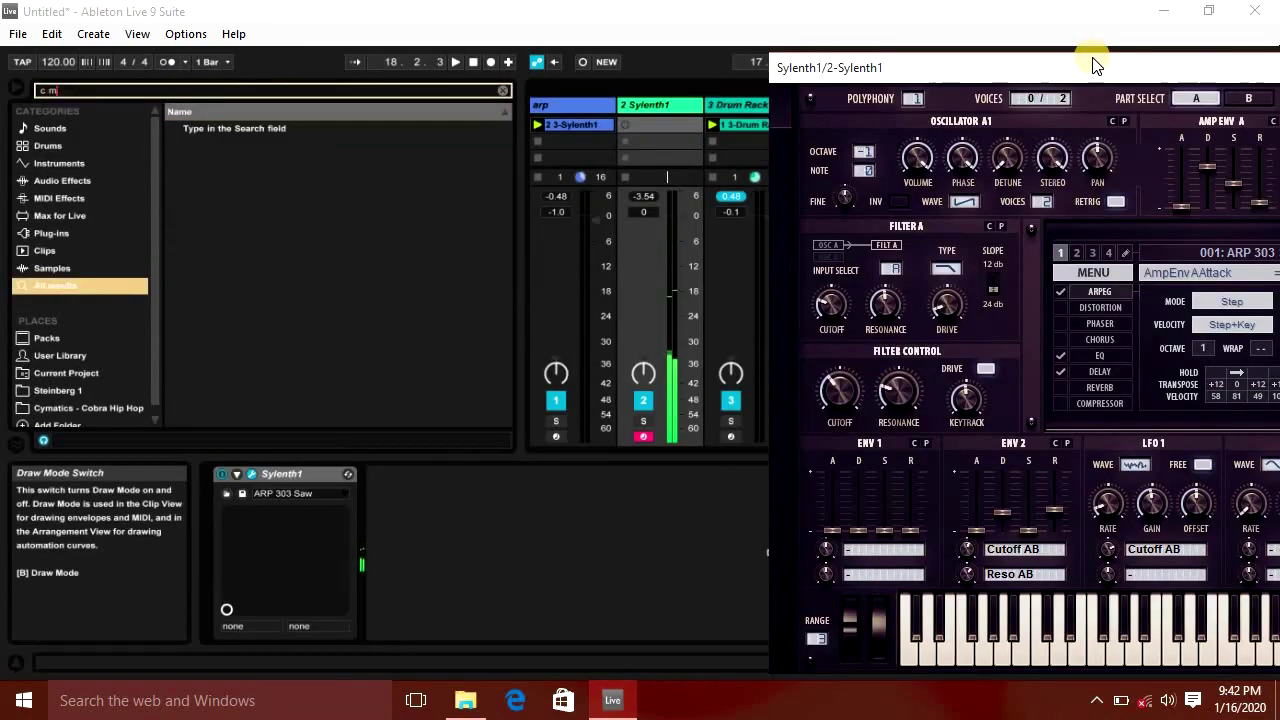
type("c minor adv")
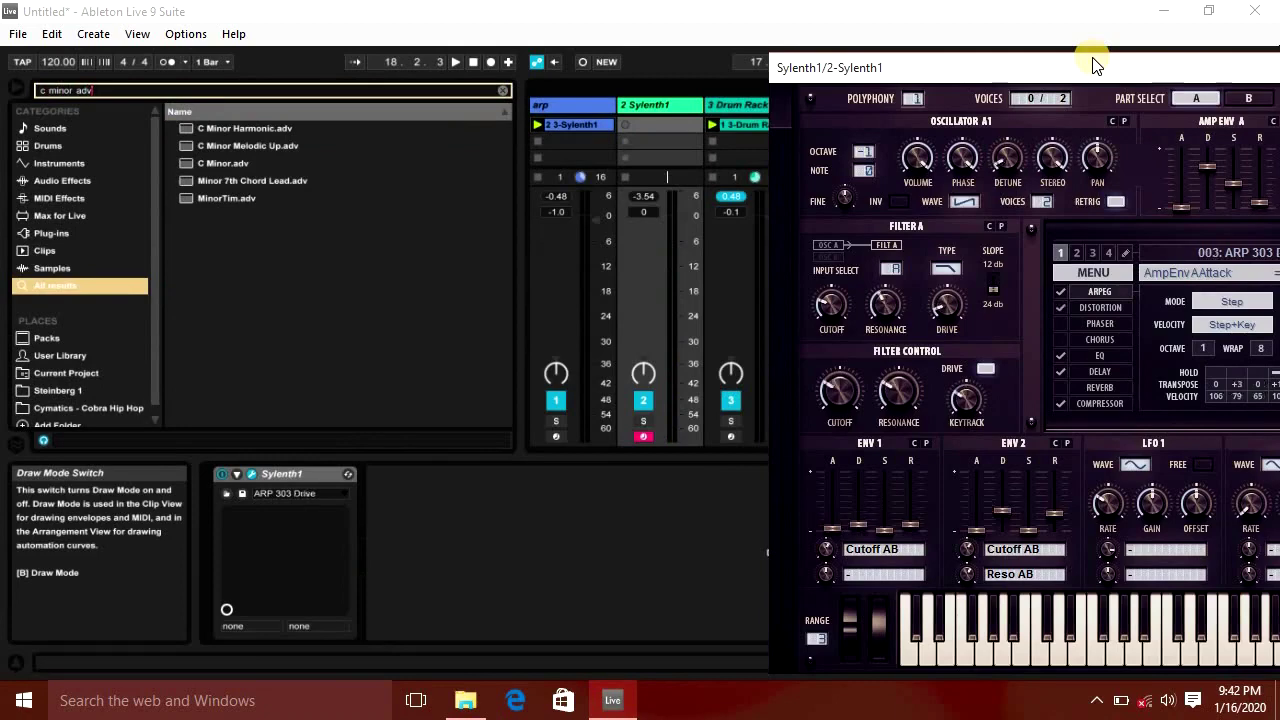
double_click(223, 163)
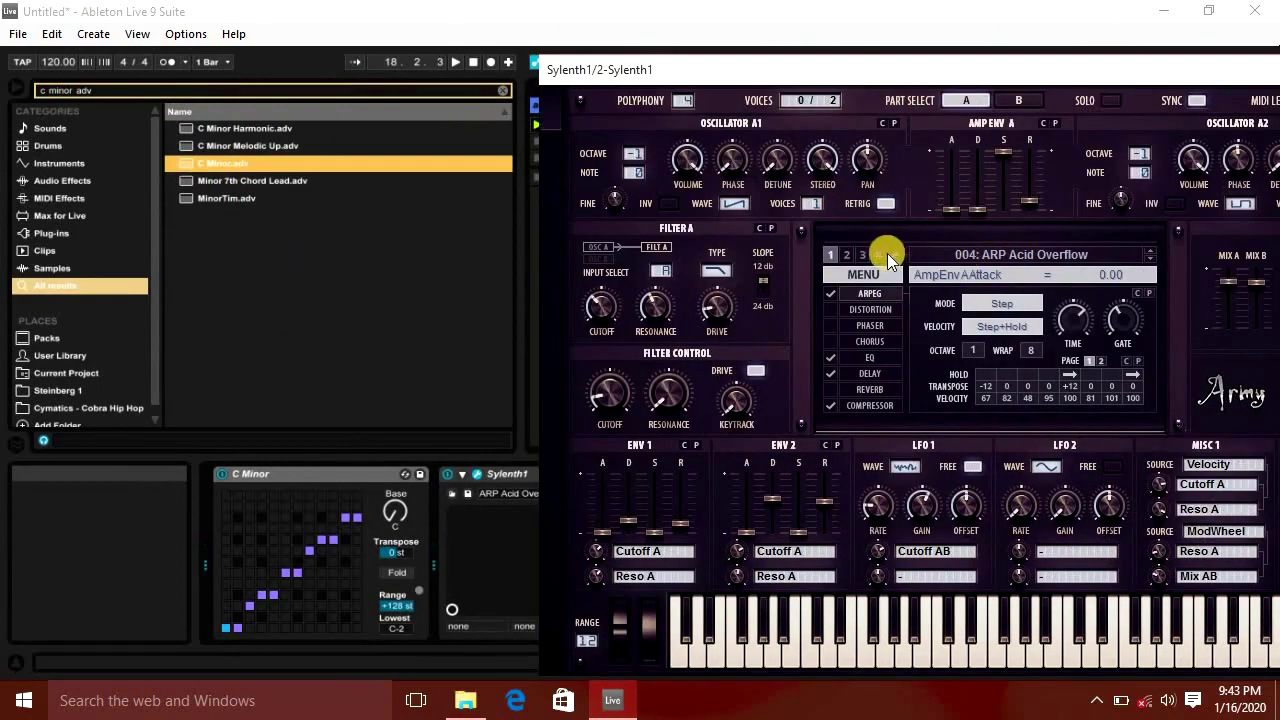
Audition Sylenth1's bank 4 presets, including KEY MusicBox and LD Till Late, load LD Singing Saw and close the synth window.
left_click(884, 254)
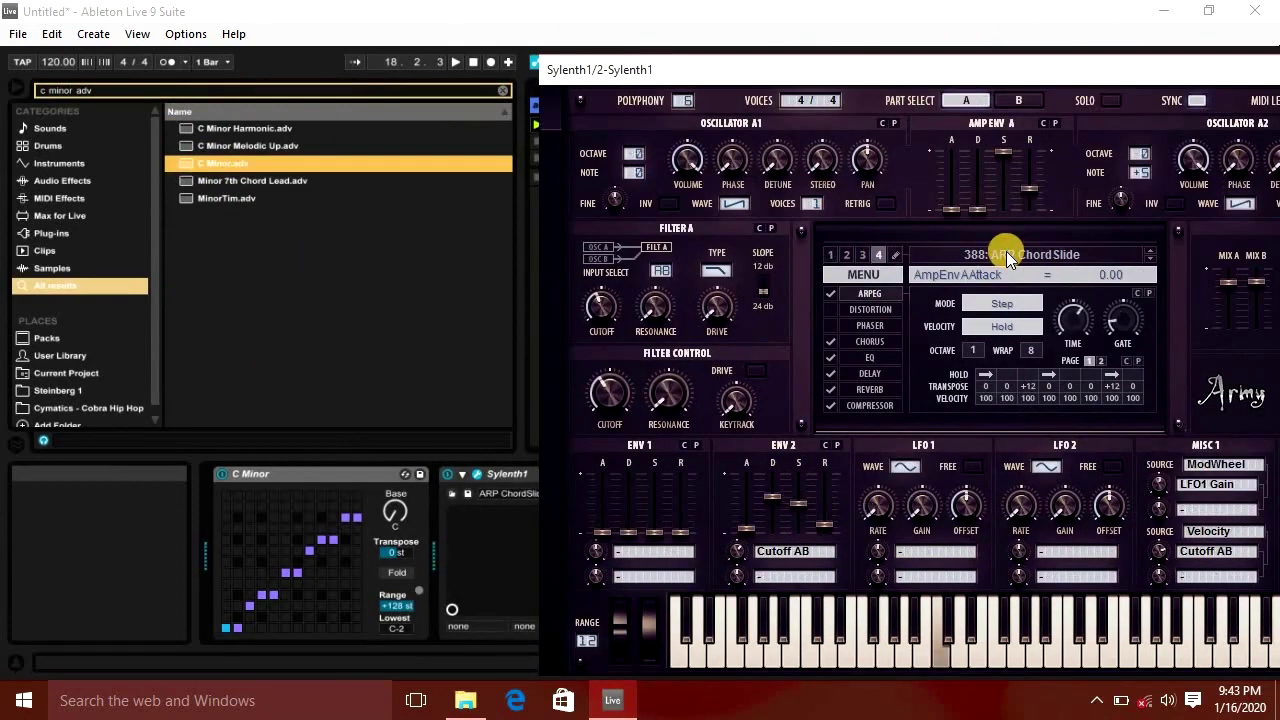
left_click(1006, 251)
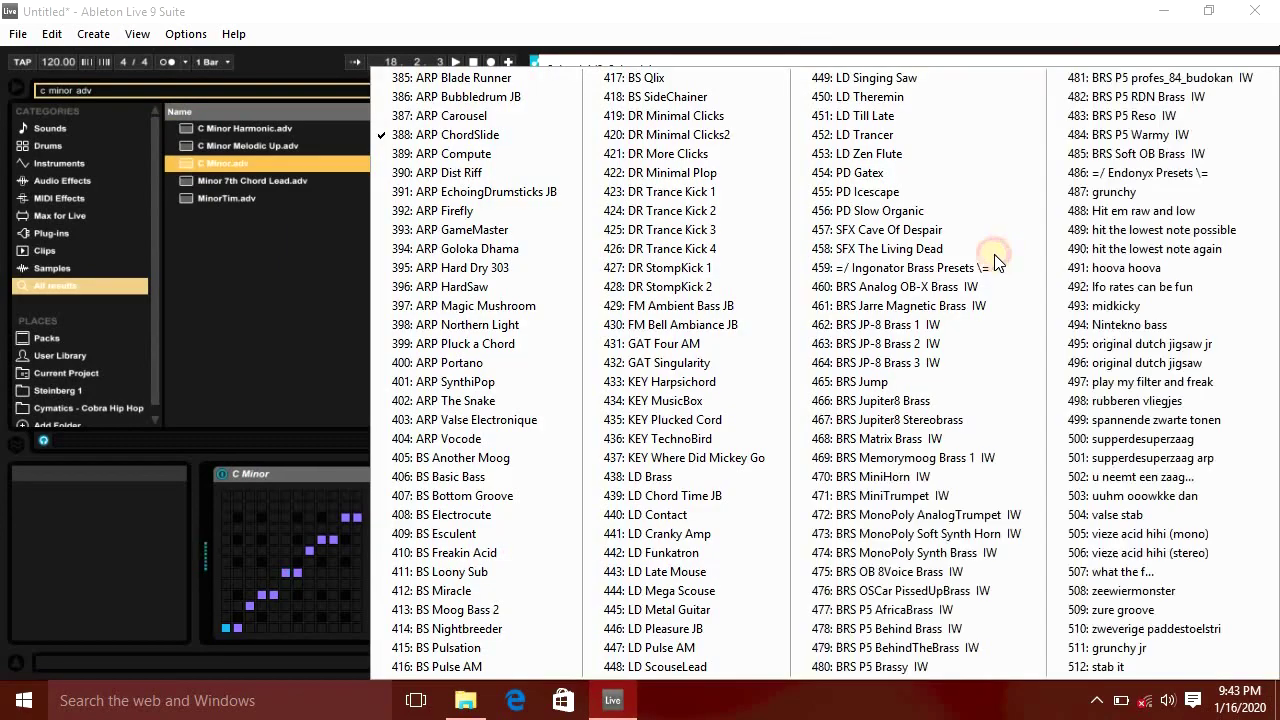
left_click(733, 393)
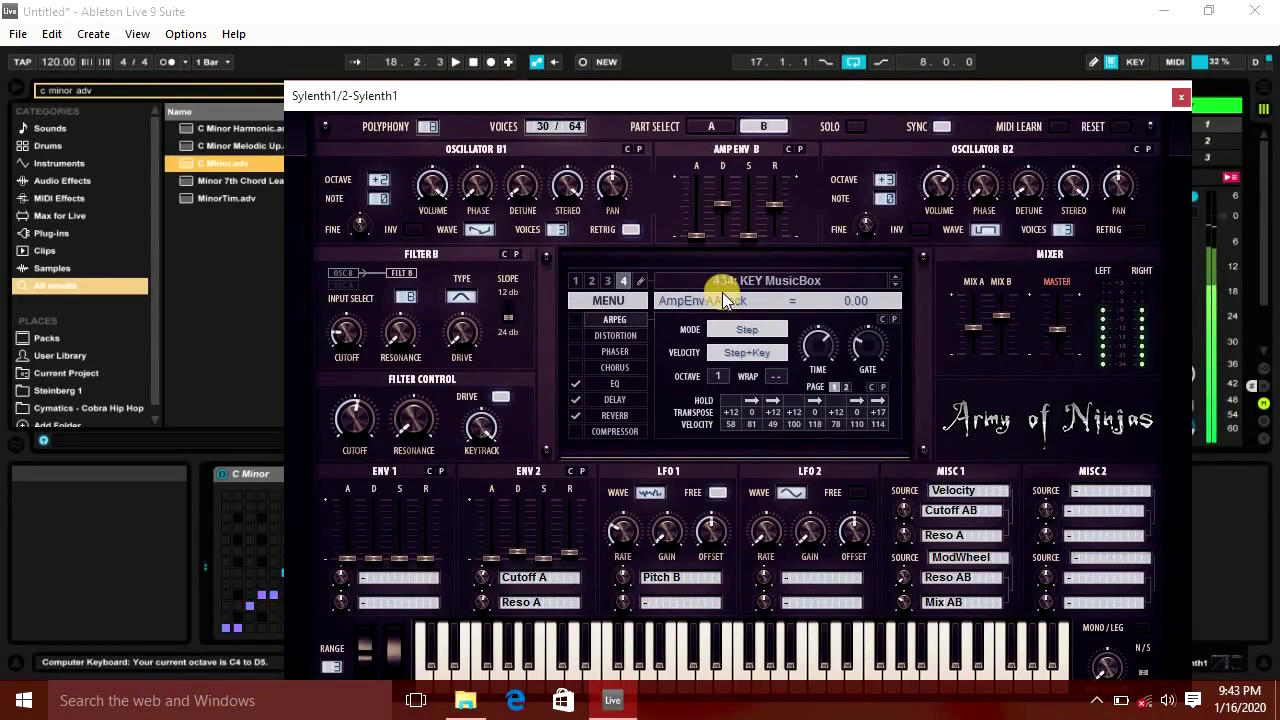
left_click(724, 283)
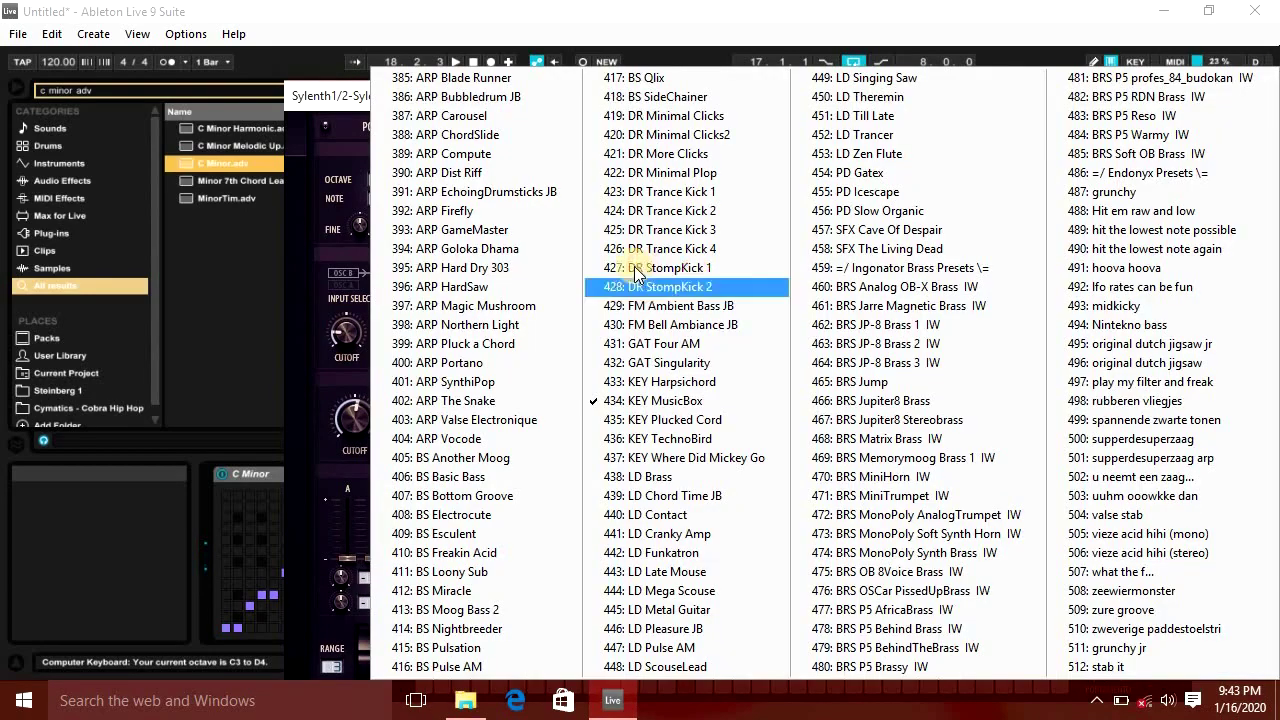
left_click(889, 122)
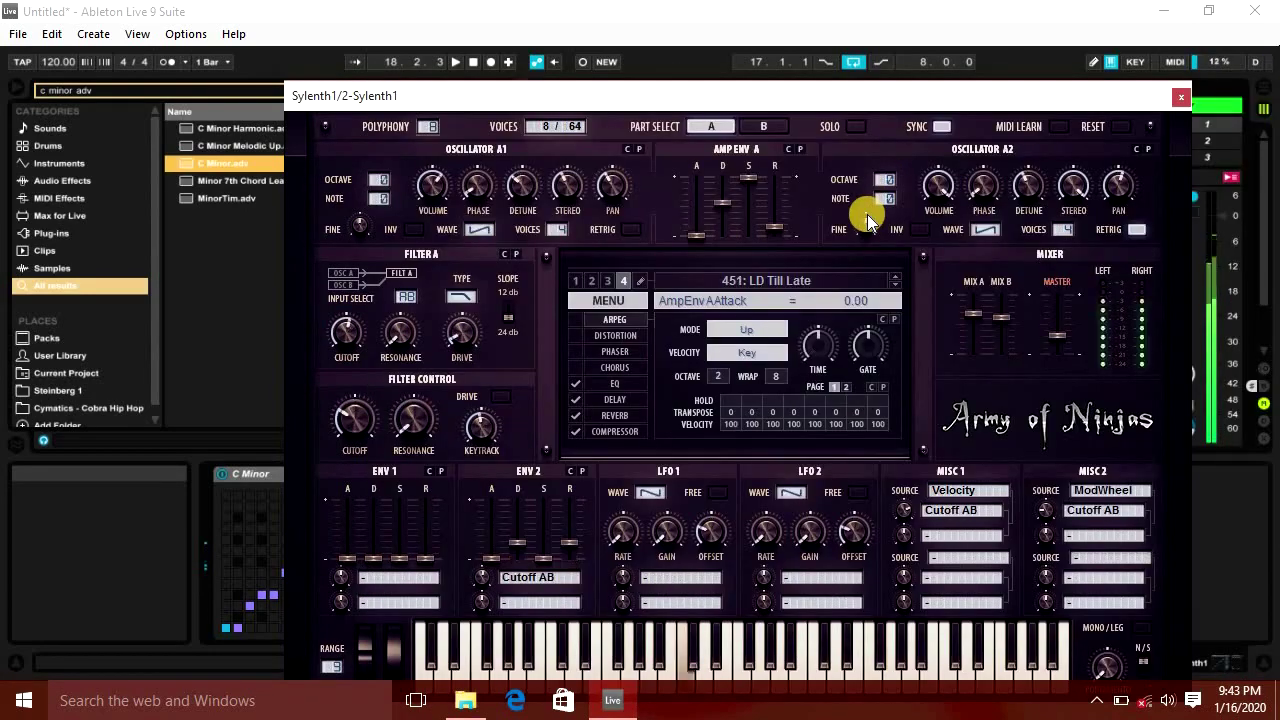
key("Up")
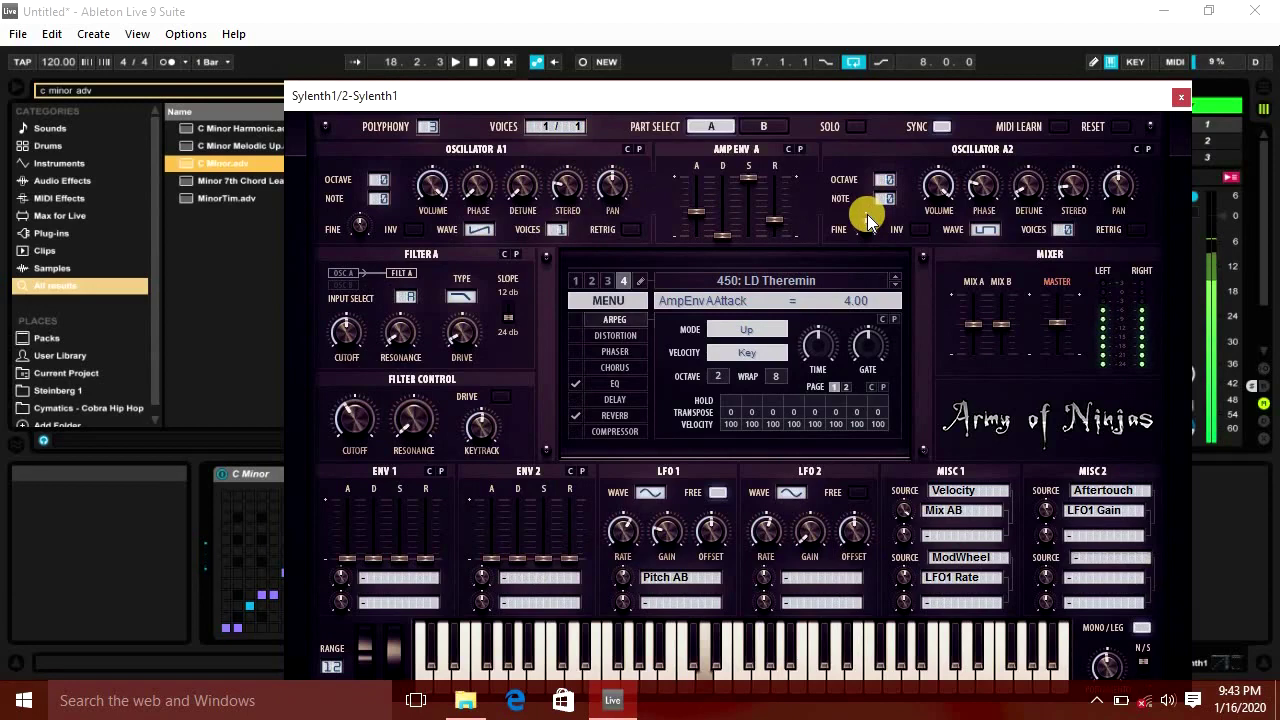
key("Up")
left_click(1185, 97)
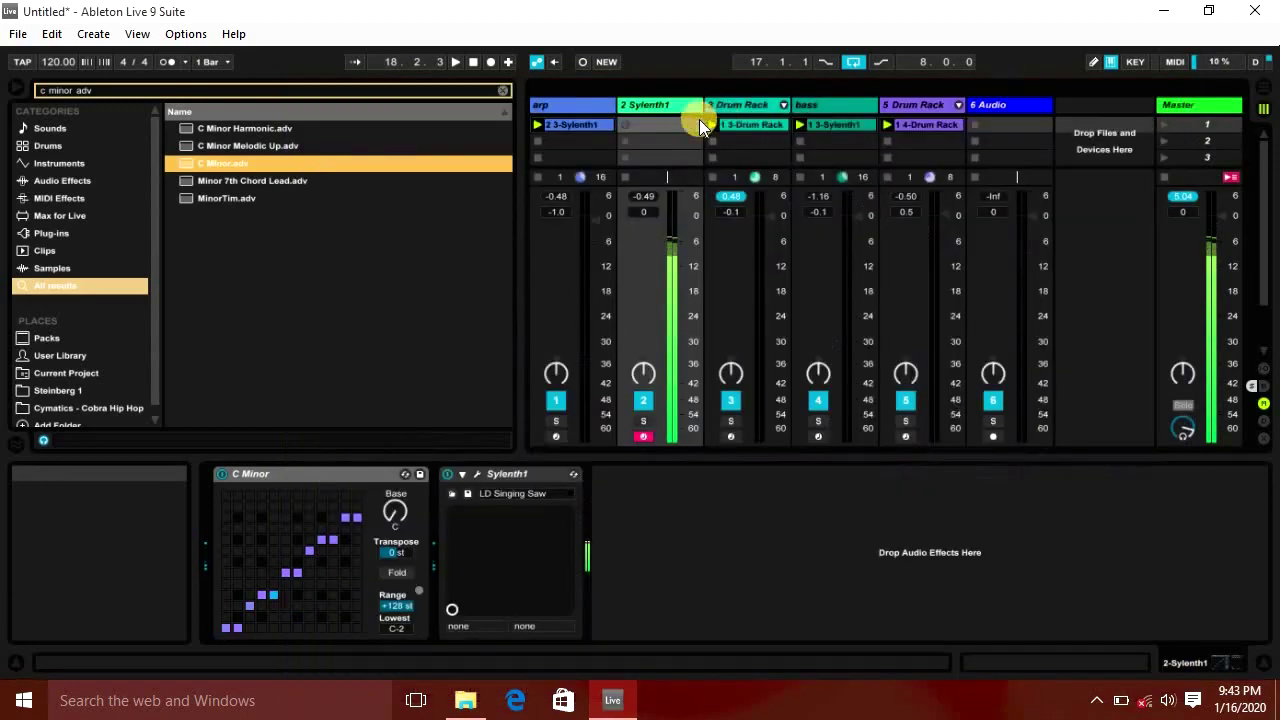
Solo the new Sylenth1 track, turn on the metronome and record a lead clip into its first slot.
left_click(643, 421)
left_click(166, 62)
left_click(628, 124)
left_click(929, 123)
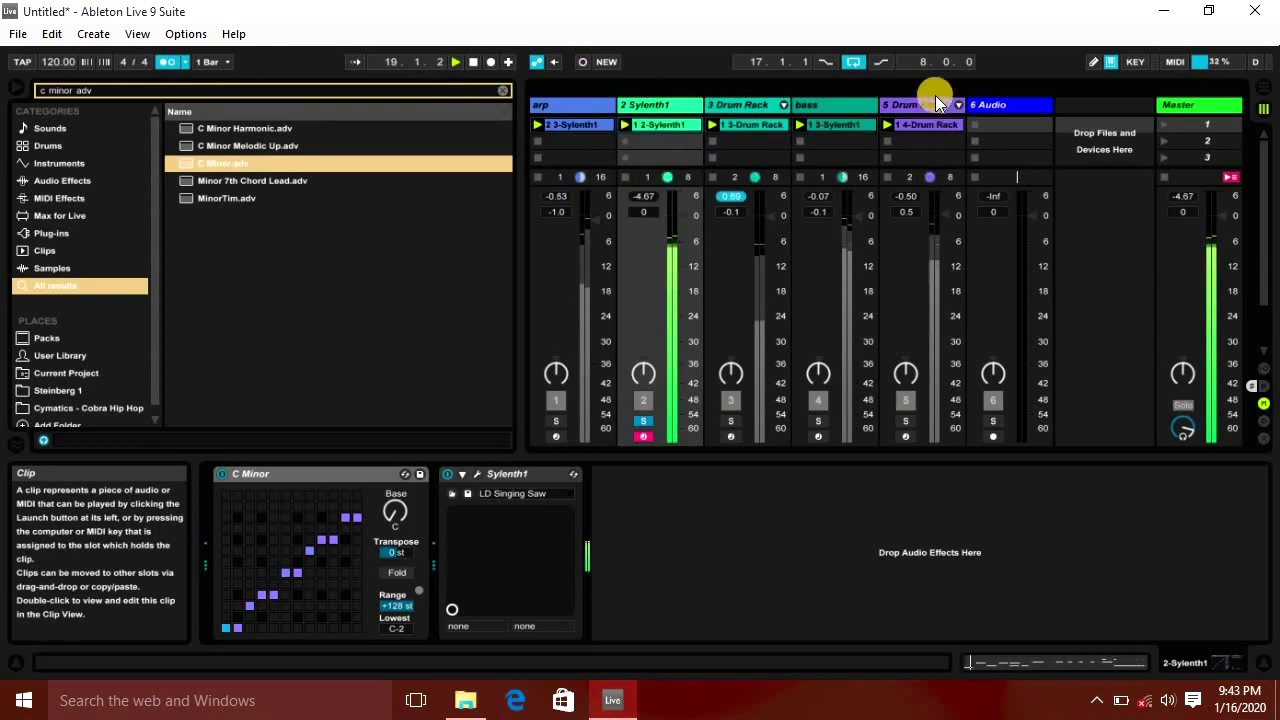
Open the recorded Sylenth1 clip and adjust the timing of its notes, including the D3 just before beat 1.4.
left_click(1052, 655)
left_click_drag(722, 528, 768, 604)
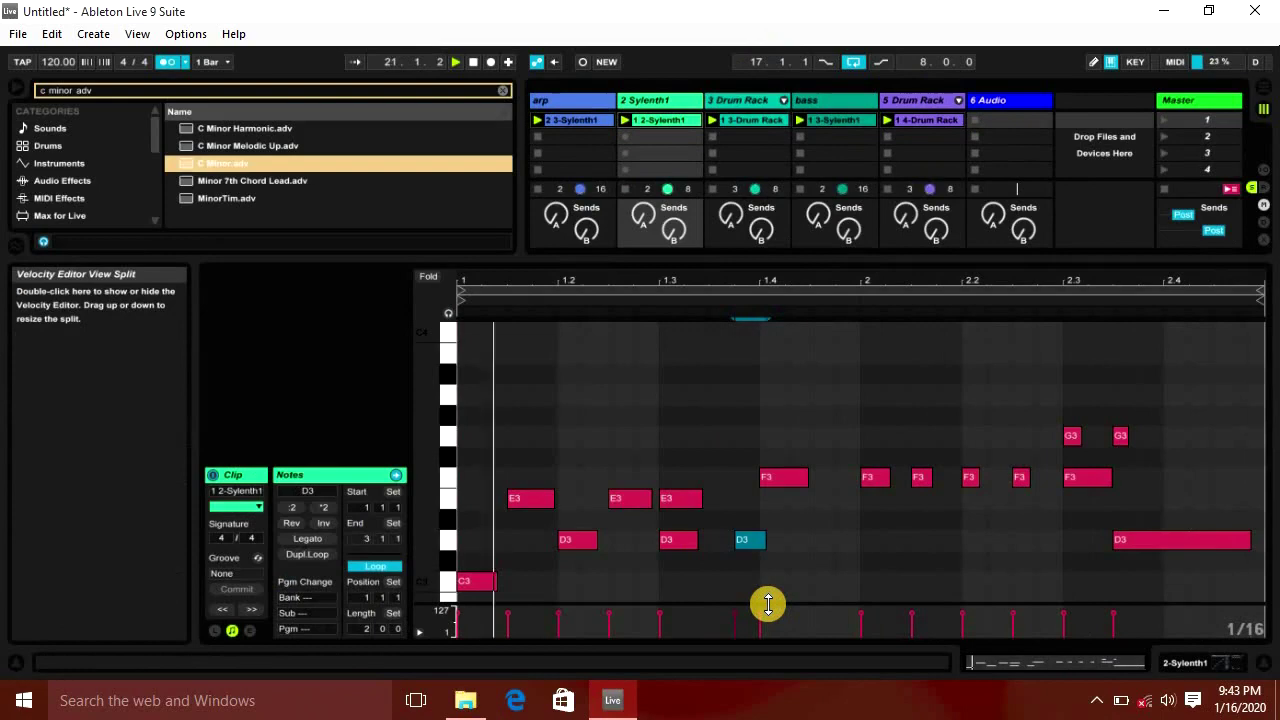
left_click_drag(720, 540, 645, 558)
key("Right")
left_click_drag(1151, 466, 1088, 471)
left_click(1264, 663)
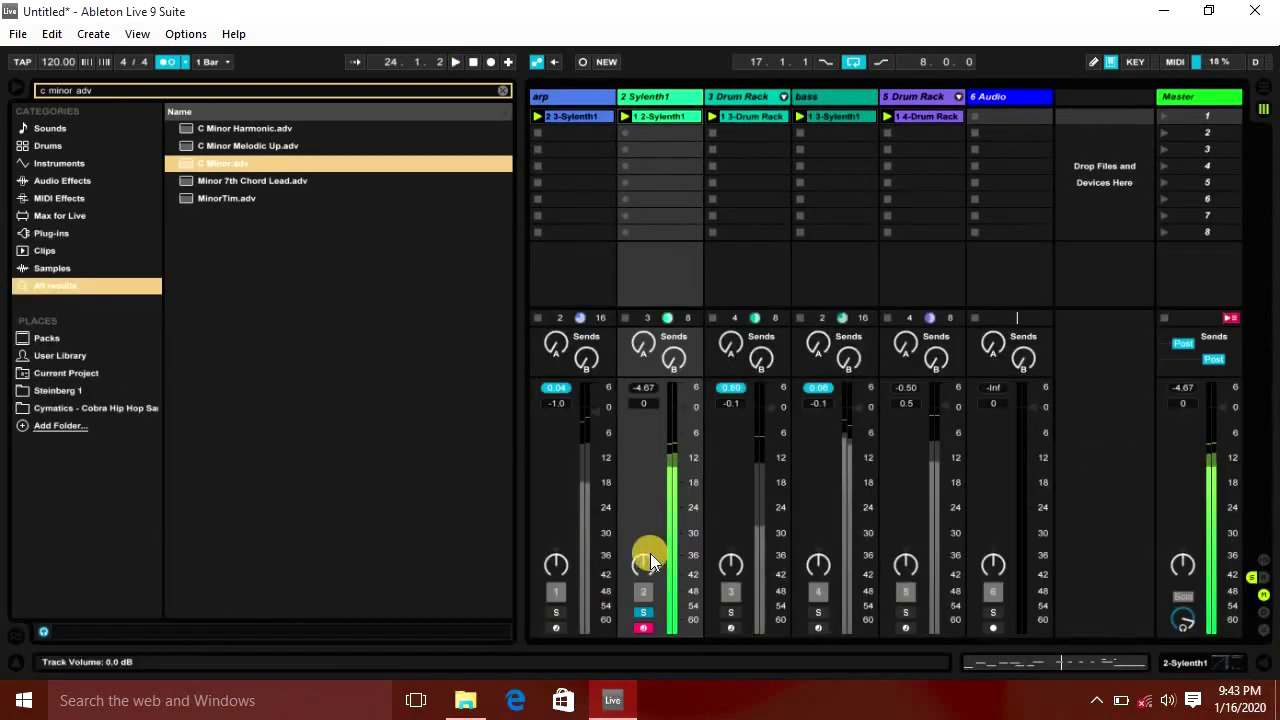
Unsolo the 2 Sylenth1 track, raise its volume to 0.3 dB and hide the browser.
key("space")
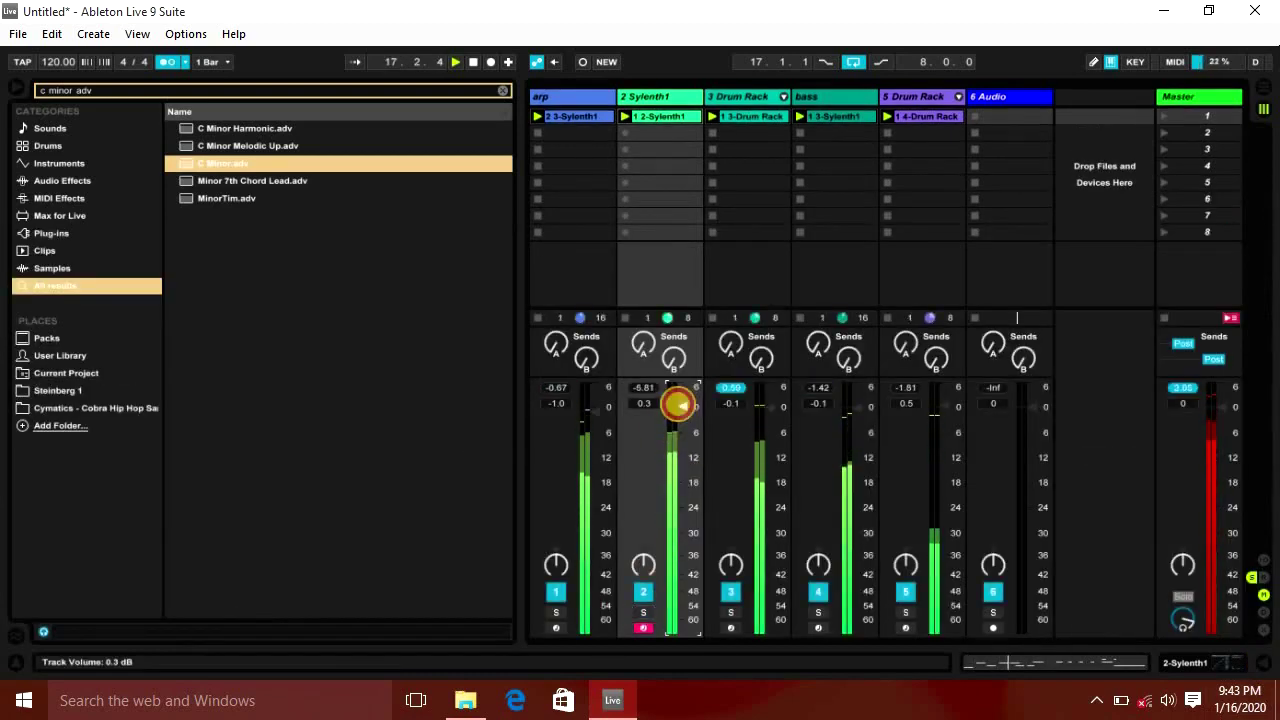
left_click(20, 90)
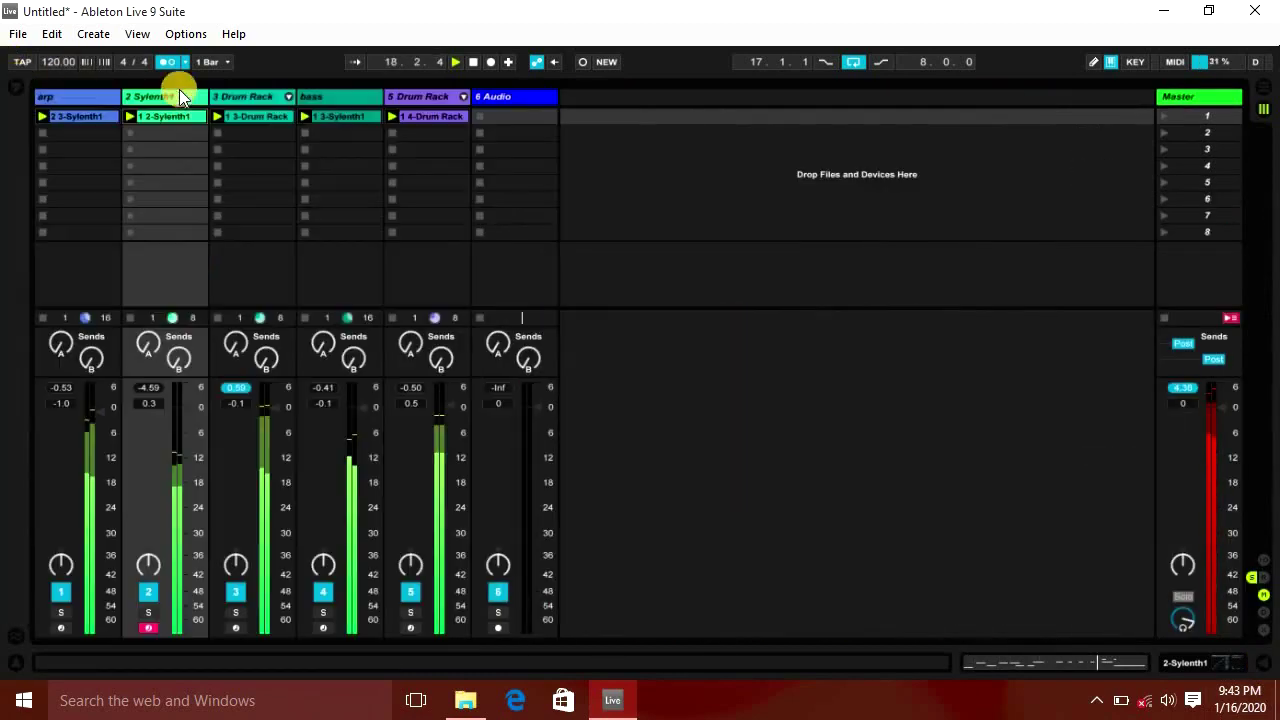
left_click(70, 97)
left_click(186, 95)
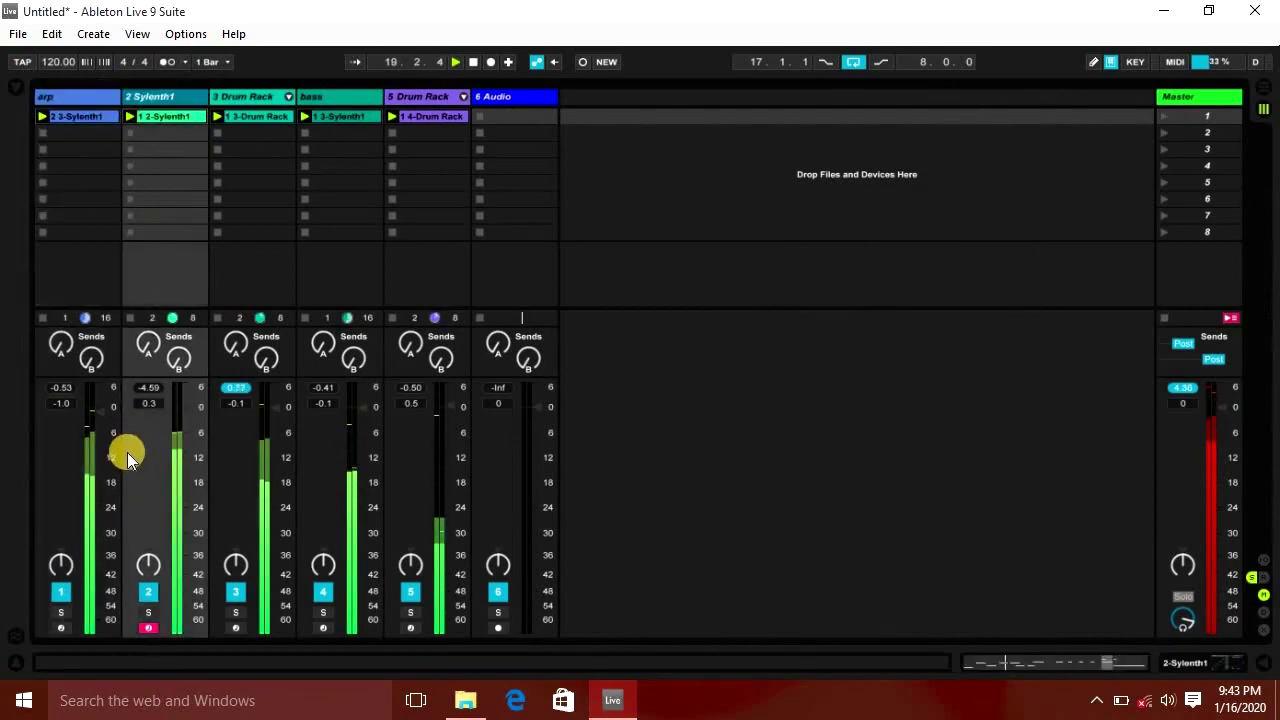
Pan the 2 Sylenth1 track left and lower its volume to -5.0 dB, and pan the 3 Drum Rack track right.
left_click(151, 561)
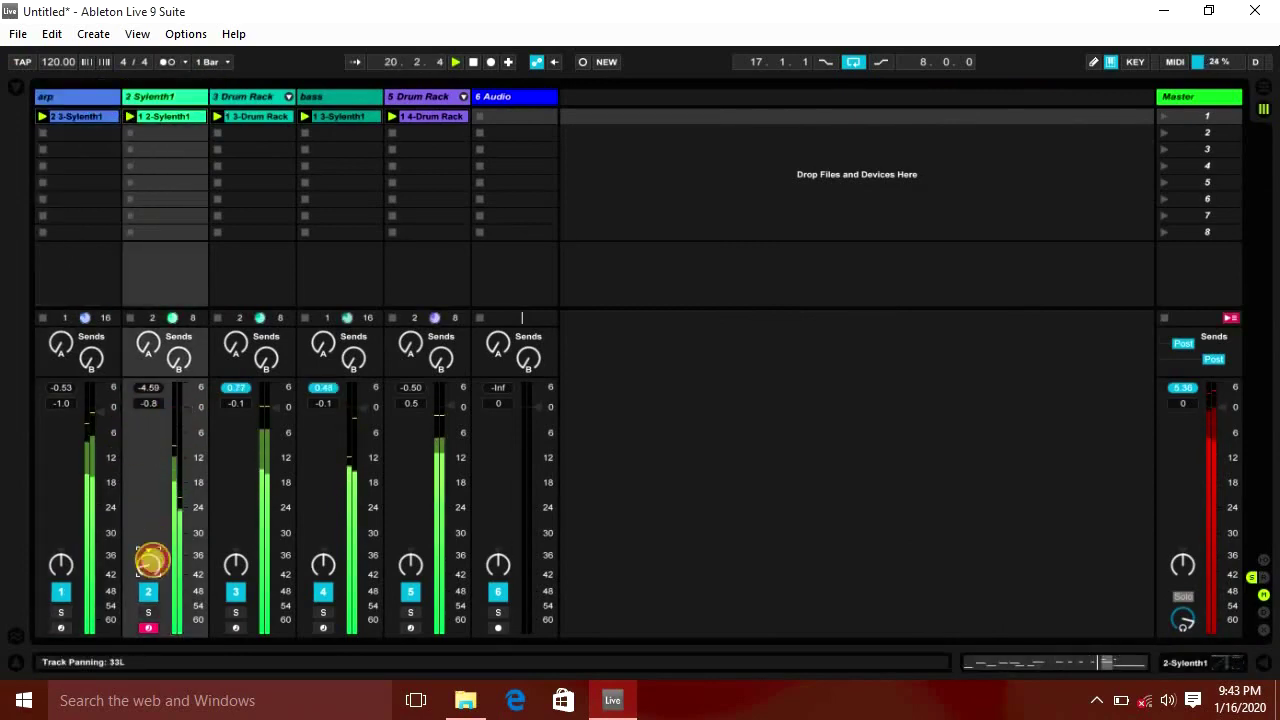
left_click_drag(62, 567, 66, 569)
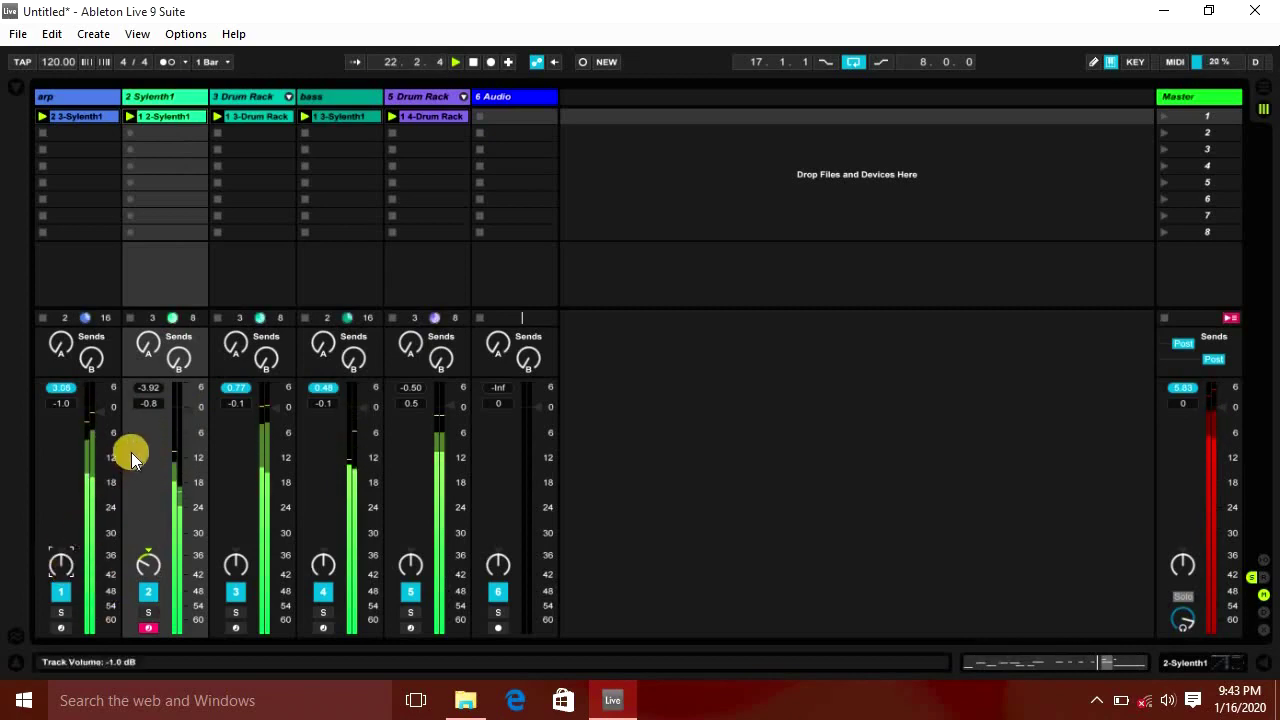
left_click_drag(182, 430, 182, 427)
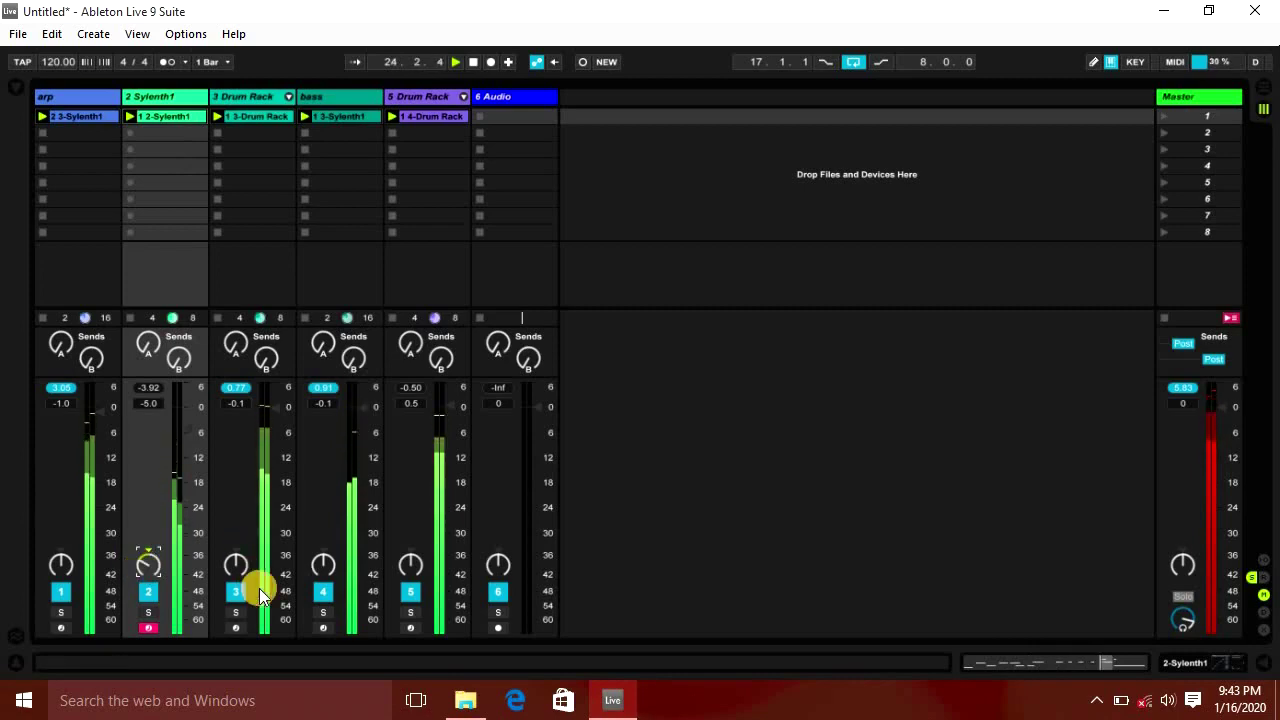
left_click_drag(235, 557, 236, 554)
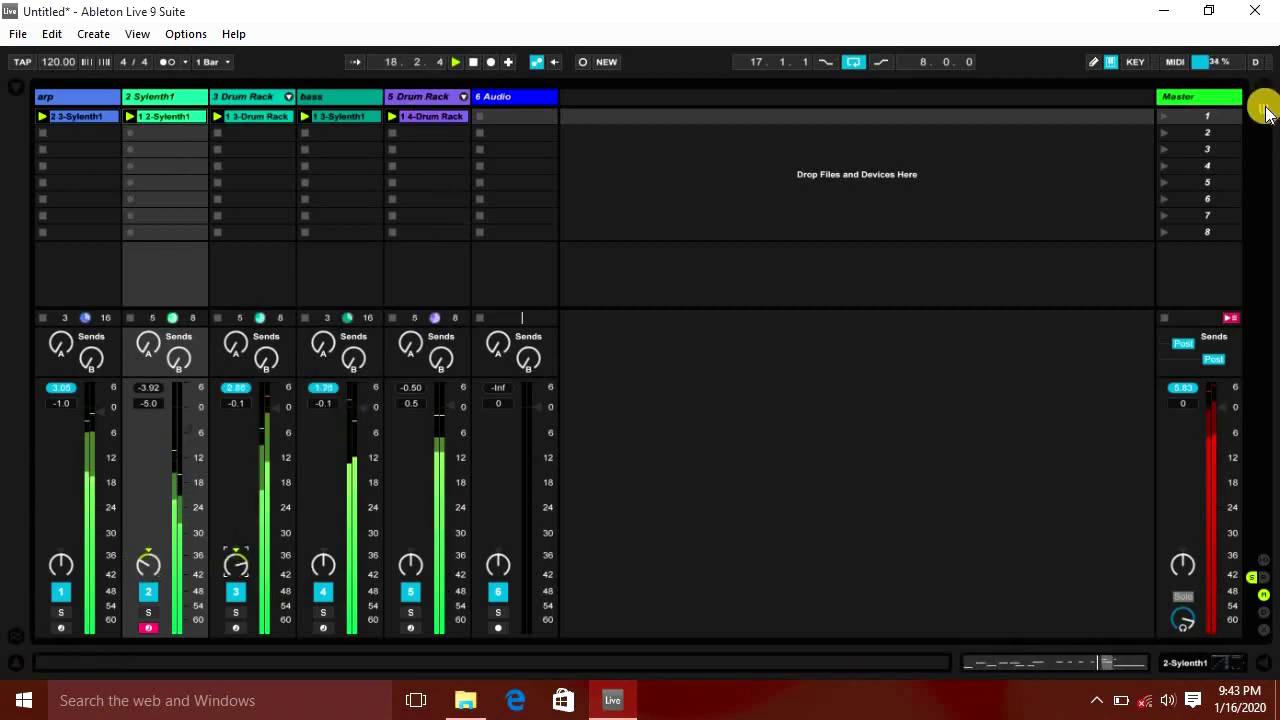
Duplicate scene 1 and delete the 2 Sylenth1 and arp clips from the original scene.
key("ctrl+d")
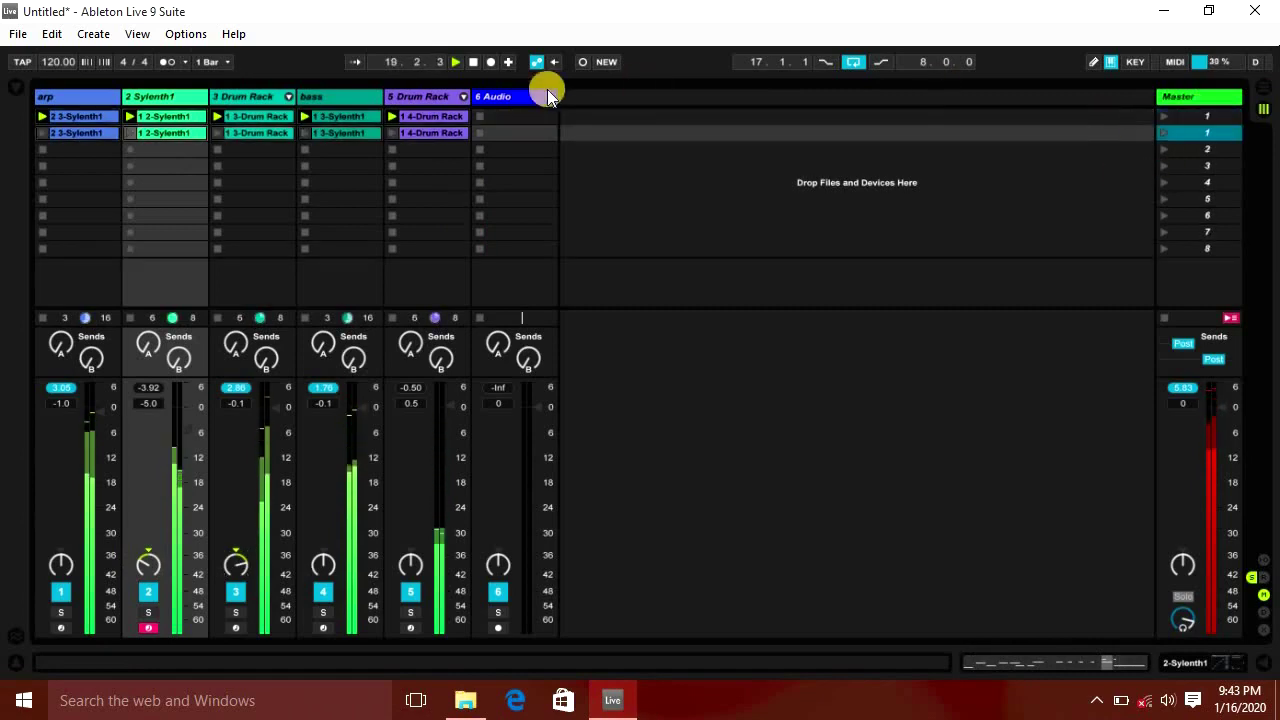
left_click(367, 99)
left_click(164, 113)
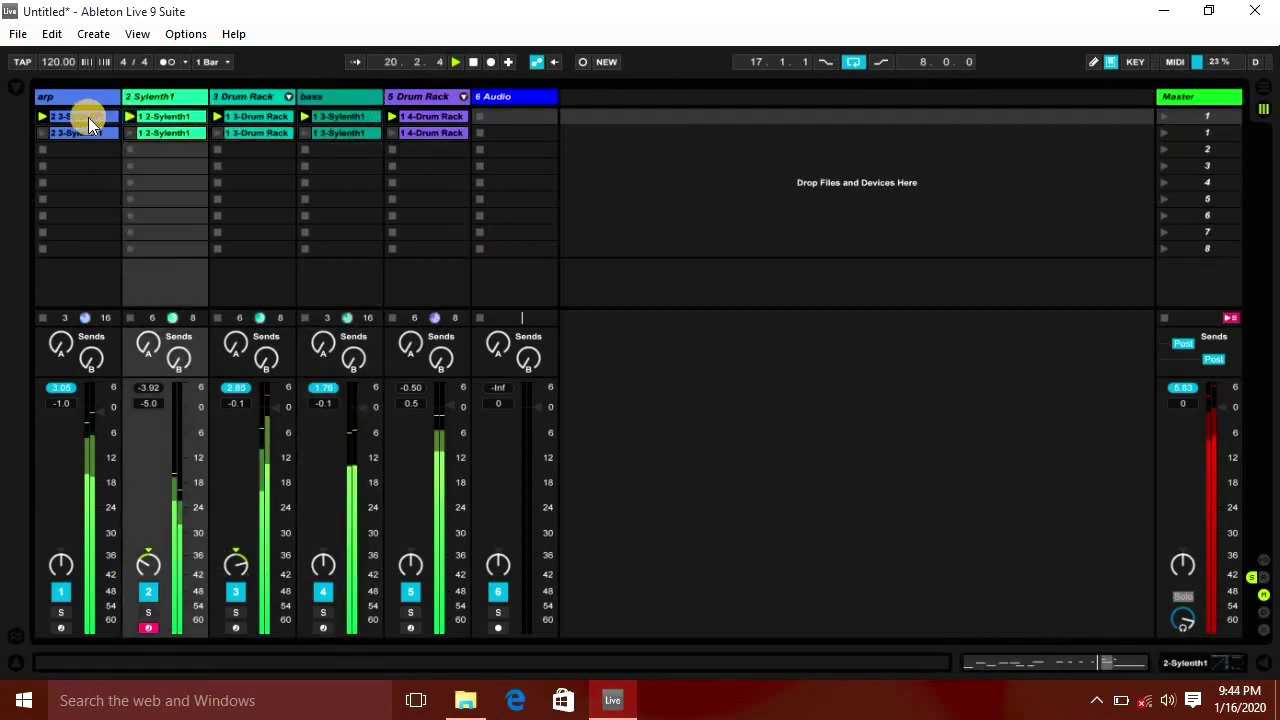
key("Delete")
left_click(88, 117)
key("Delete")
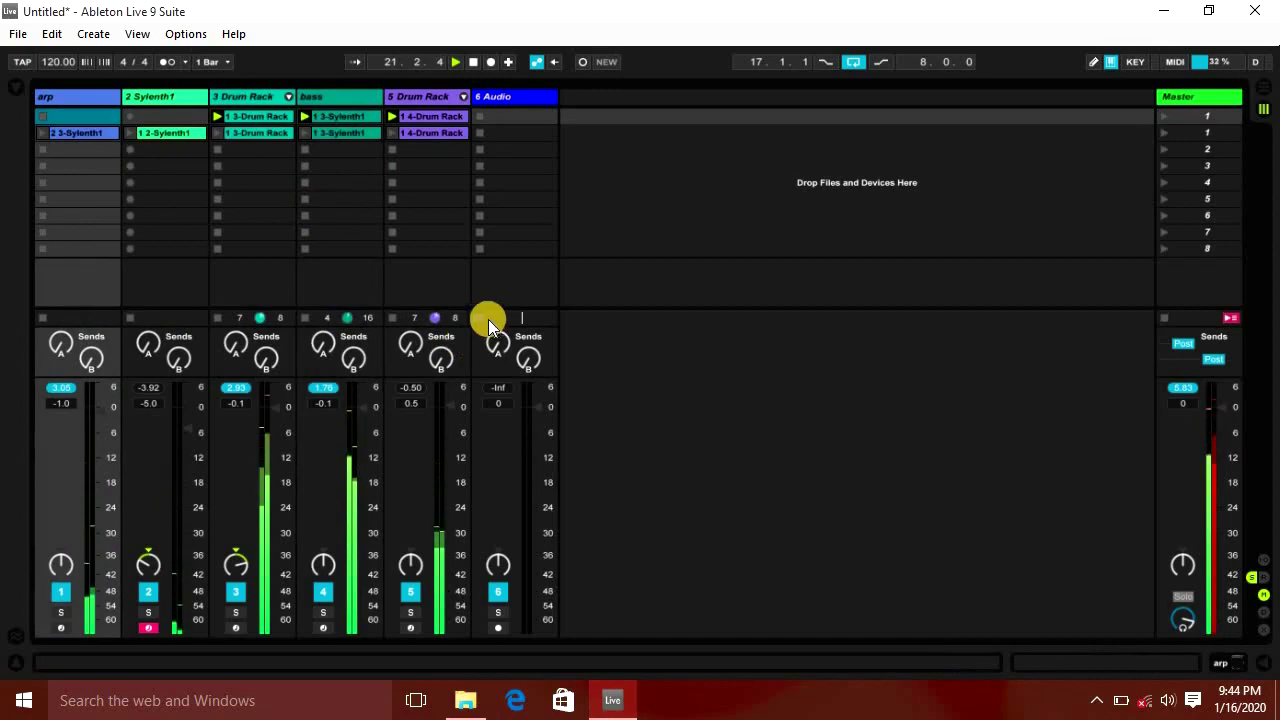
Add an Auto Pan after ValhallaRoom on the 3 Drum Rack track.
left_click(247, 94)
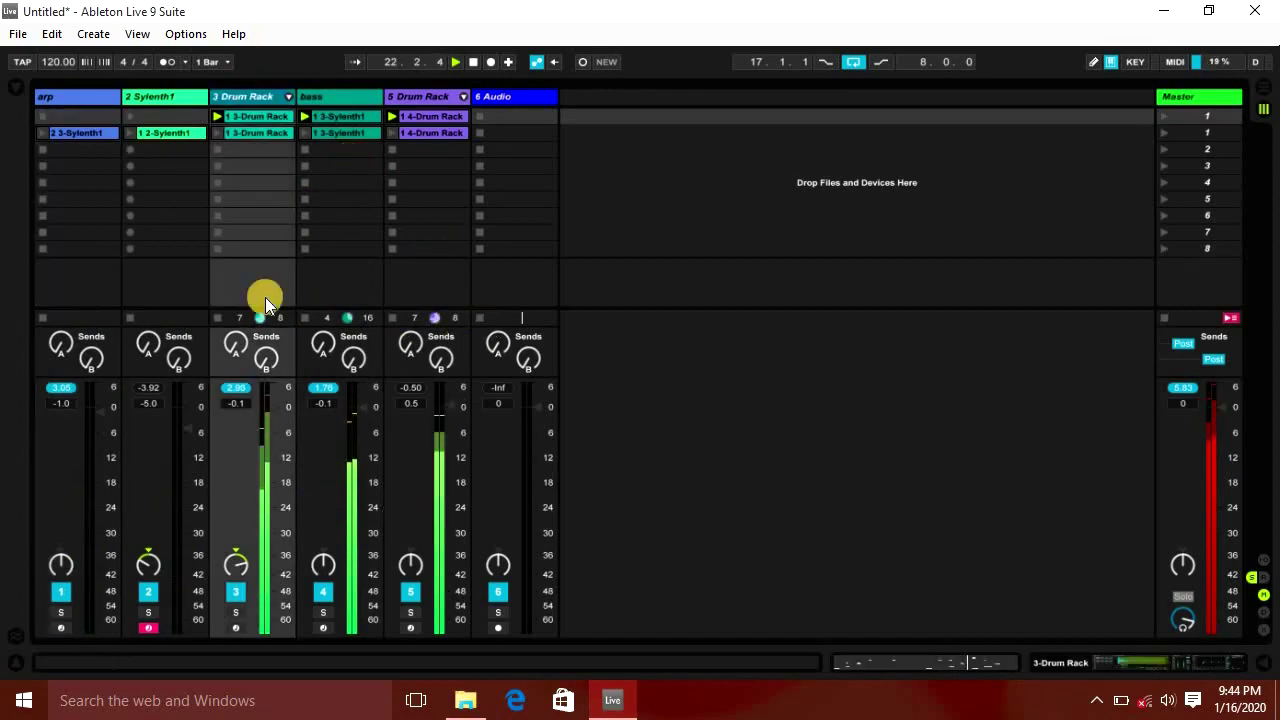
double_click(253, 94)
key("ctrl+f")
type("dr")
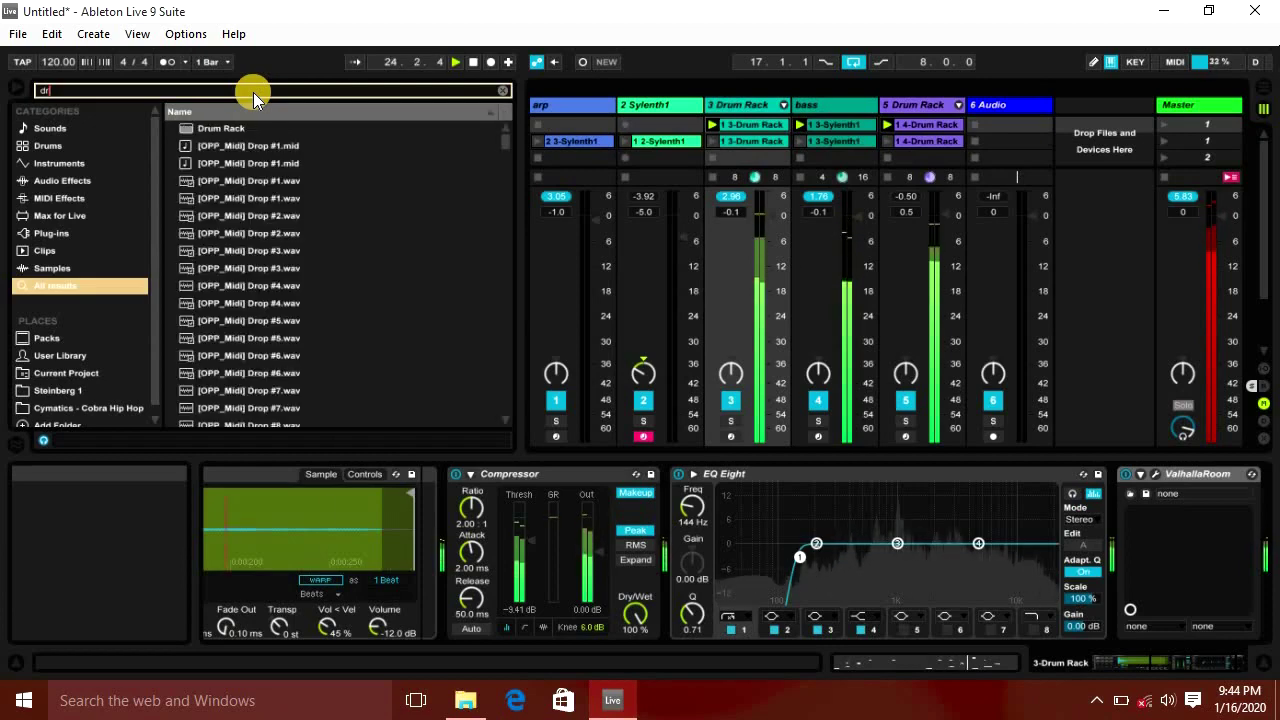
key("BackSpace")
key("BackSpace")
type("auto pan")
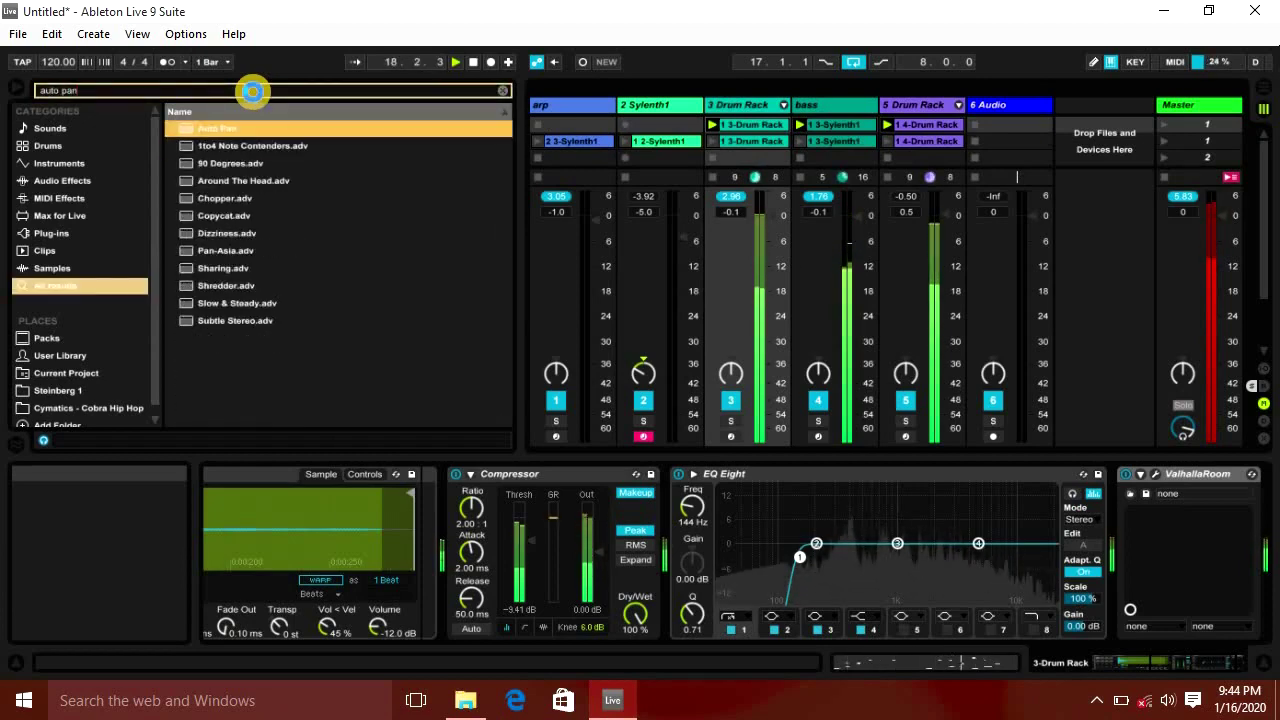
key("Up")
key("Return")
Set the Auto Pan's amount to 100 % and rate to 0.34 Hz, and hide the device chain.
left_click_drag(1098, 568, 1108, 462)
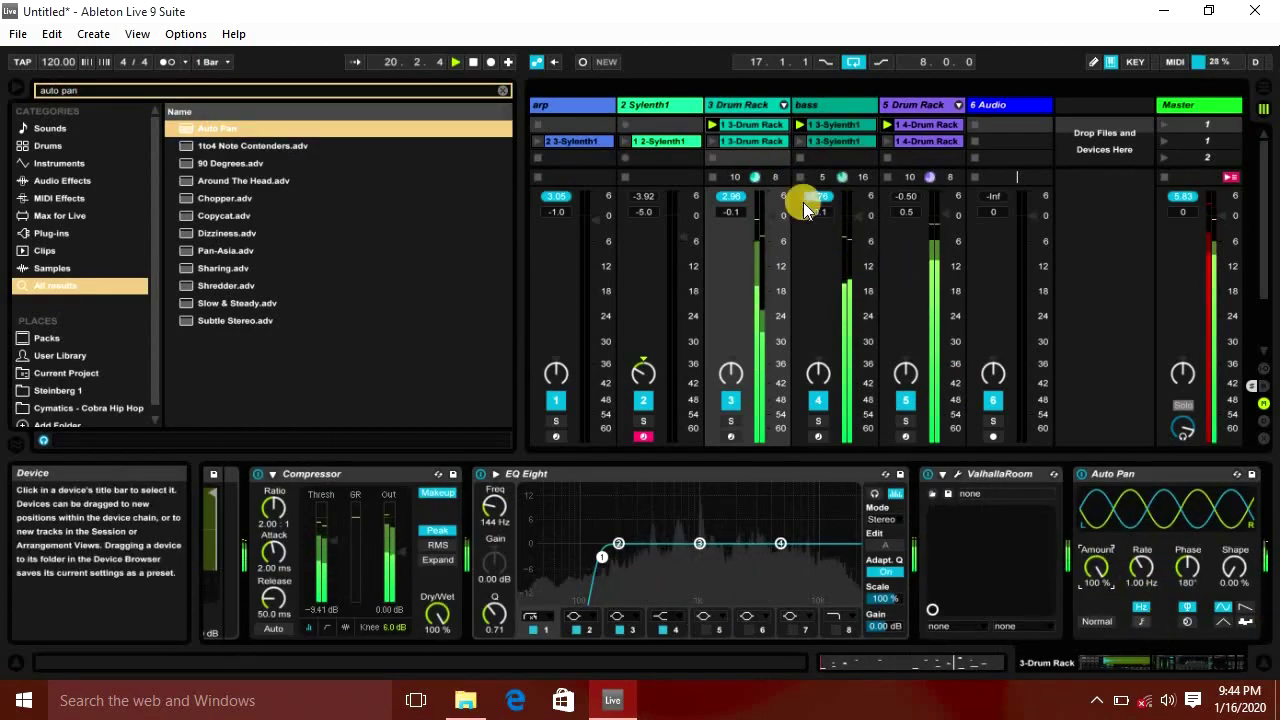
mouse_move(1143, 568)
left_mouse_down()
mouse_move(1143, 600)
mouse_move(1143, 568)
left_mouse_up()
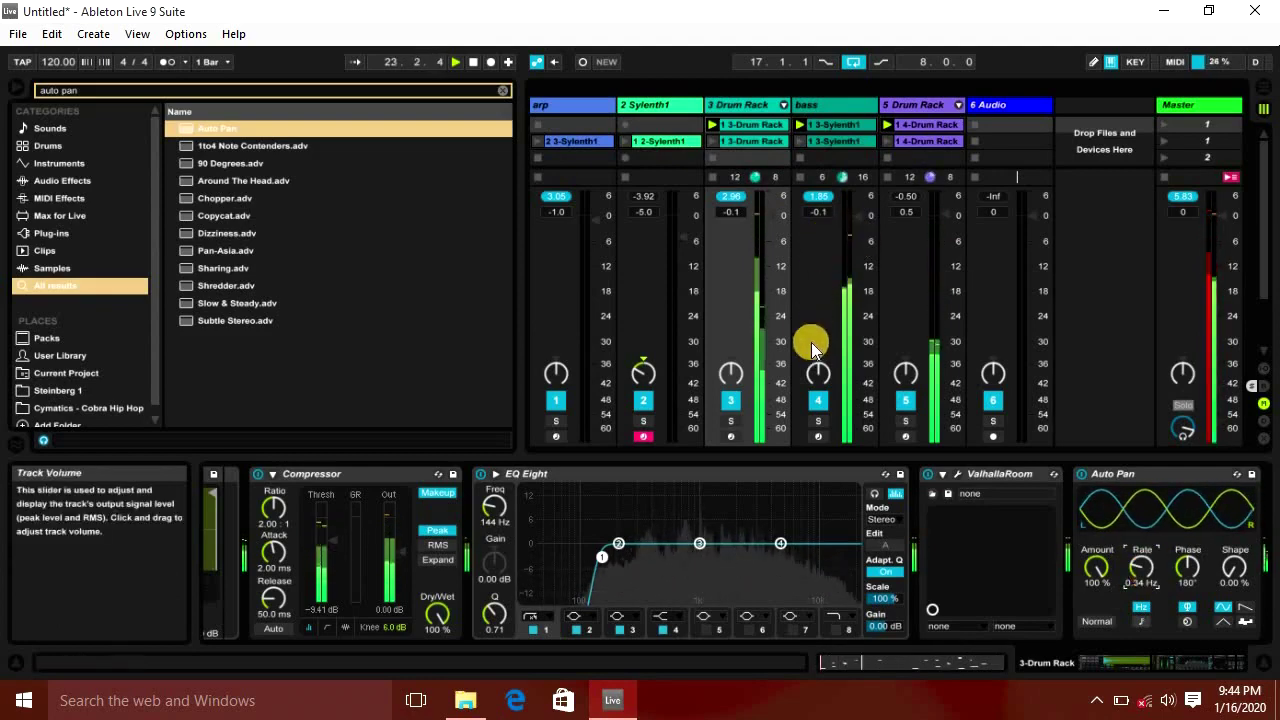
left_click(1260, 665)
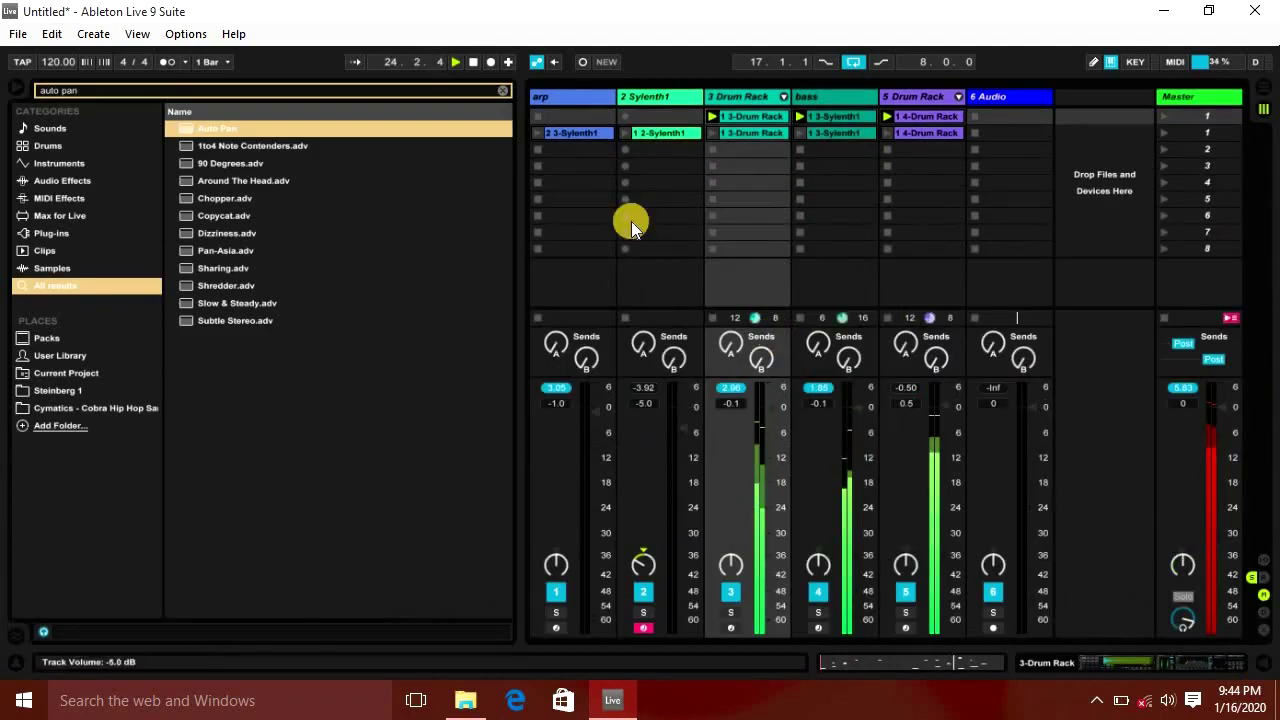
Play the 2 Sylenth1 clip with its track volume raised to -4.8 dB, and delete the Auto Pan from the 3 Drum Rack track.
left_click(623, 132)
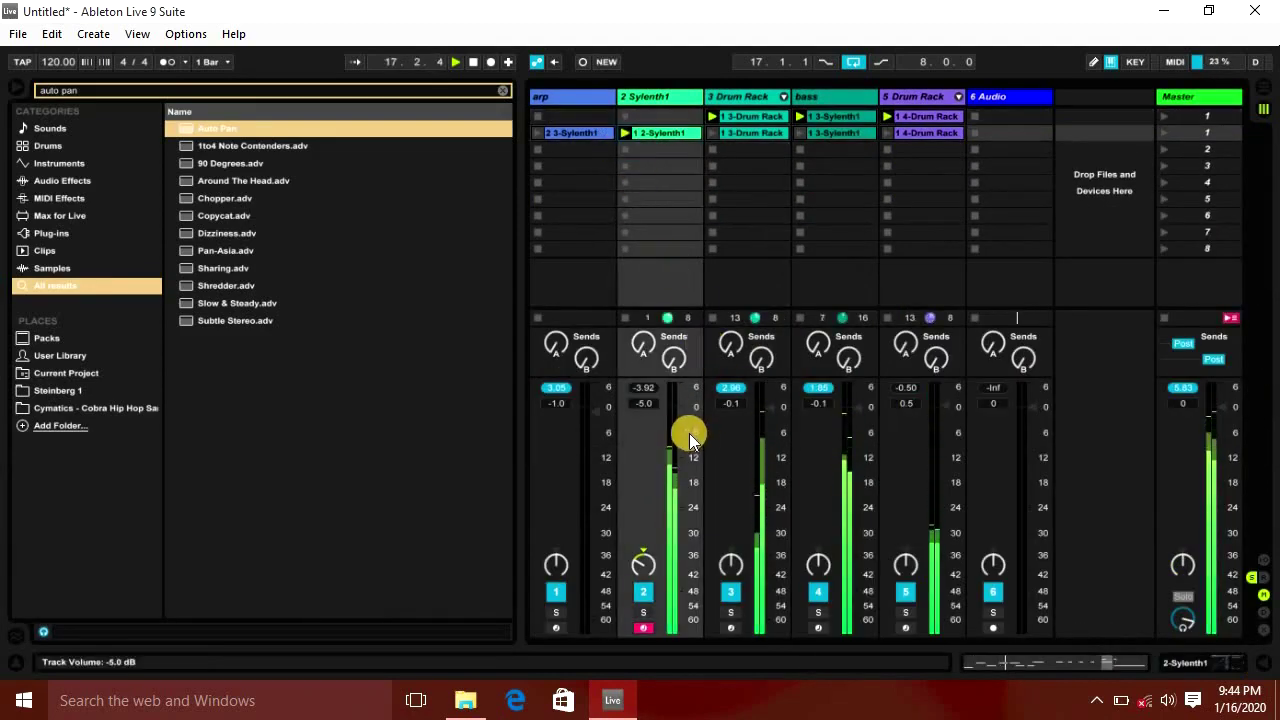
double_click(735, 96)
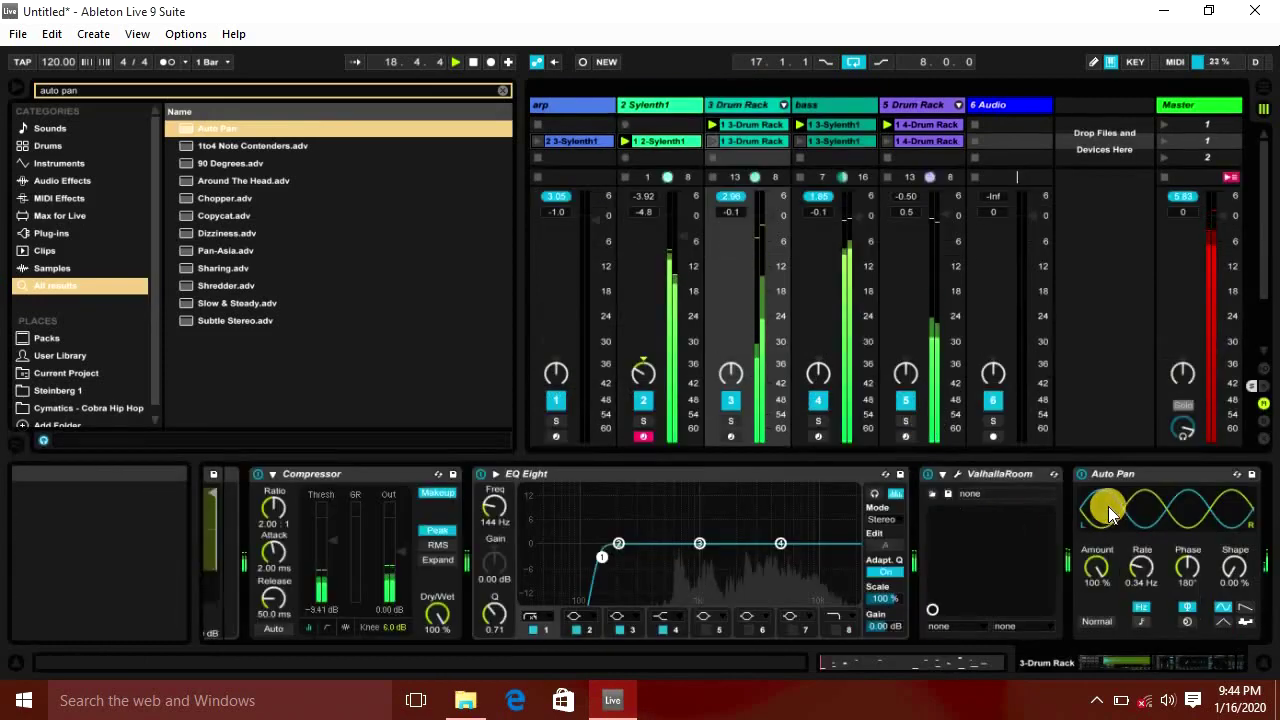
left_click(1118, 483)
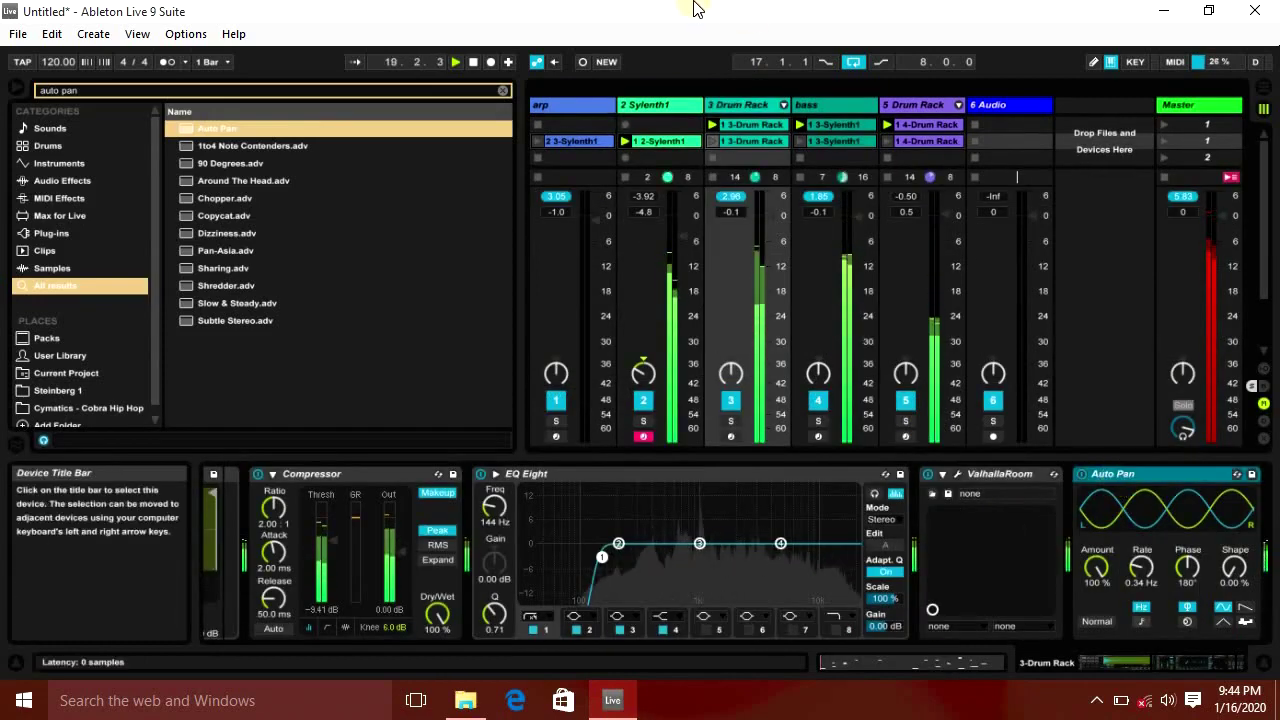
key("Delete")
Show the 3 Drum Rack chains and pan the 12 FB Per chain to 50L and the 15 FB Per chain to 50R.
left_click(784, 104)
left_click(913, 390)
left_click(913, 390)
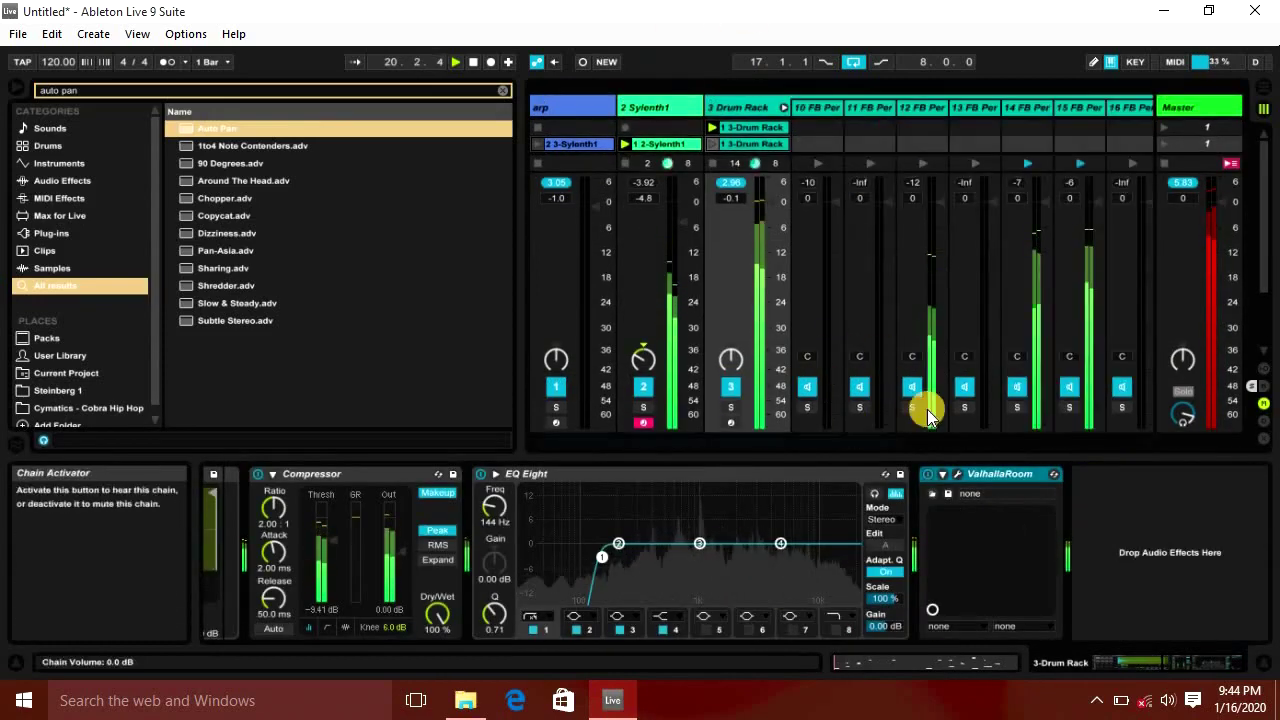
left_click_drag(905, 357, 1066, 338)
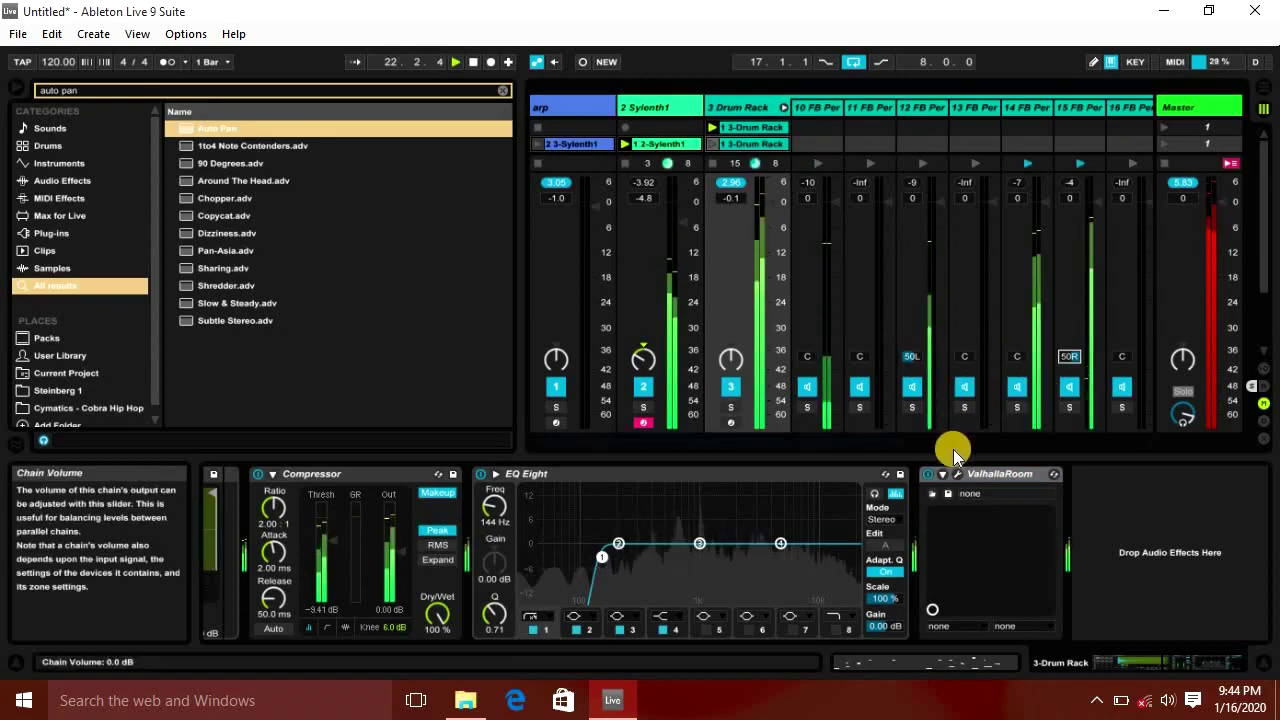
Pan the 14 FB Per chain to 28L and the 10 FB Per chain to 34L, and hide the device chain.
left_click(1014, 354)
left_click_drag(1014, 354, 1014, 358)
left_click(809, 353)
left_click_drag(809, 353, 905, 446)
left_click(1263, 663)
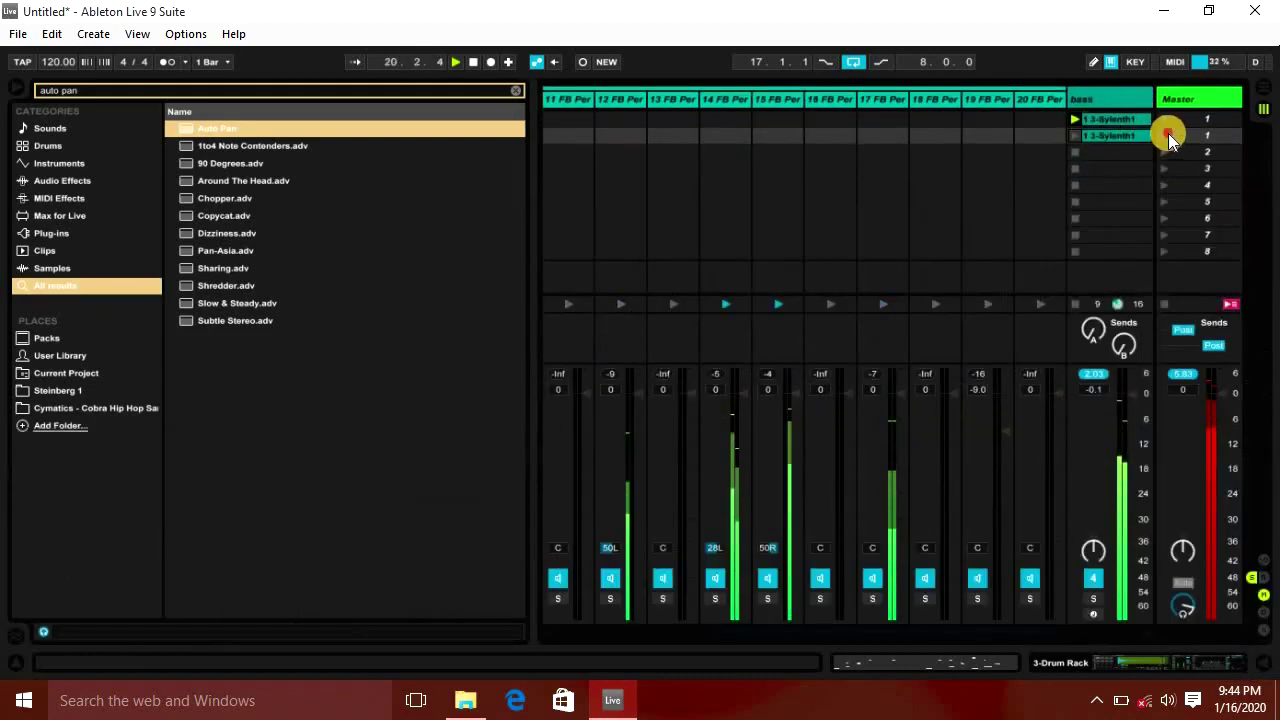
Hide the browser and fold the chains of the 3 Drum Rack track.
left_click(15, 87)
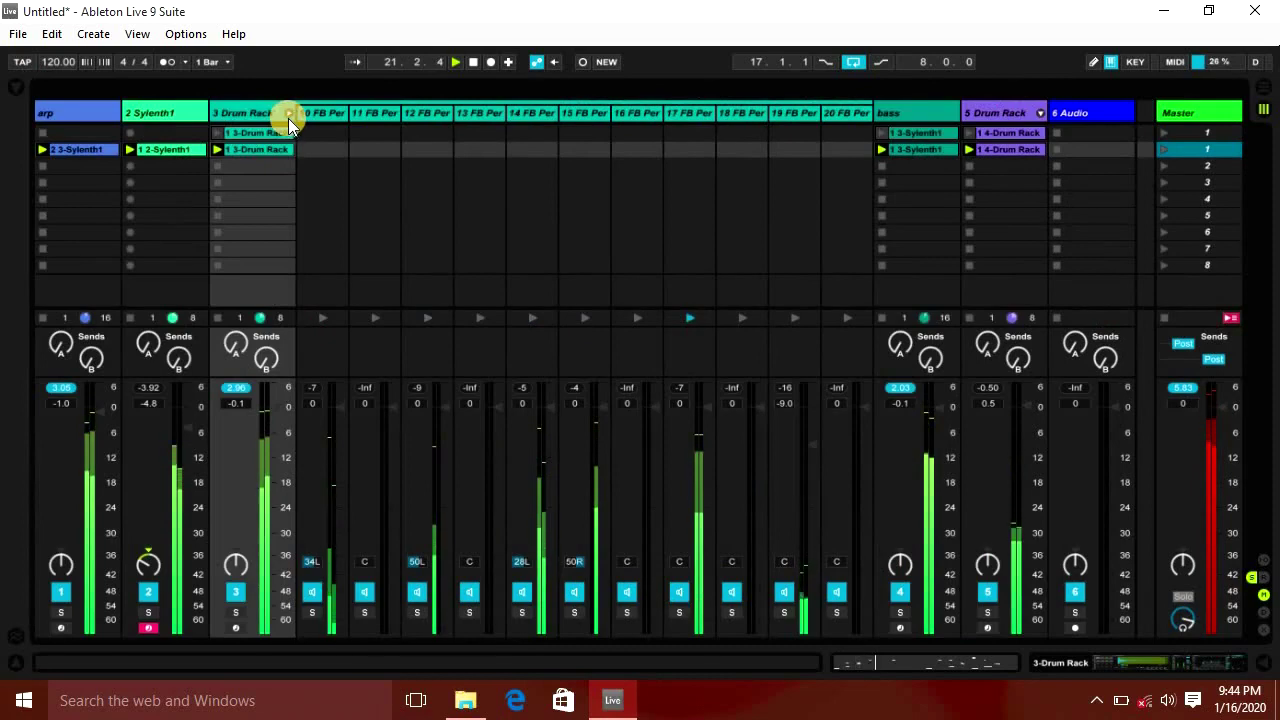
left_click(288, 114)
left_click(332, 98)
left_click(412, 91)
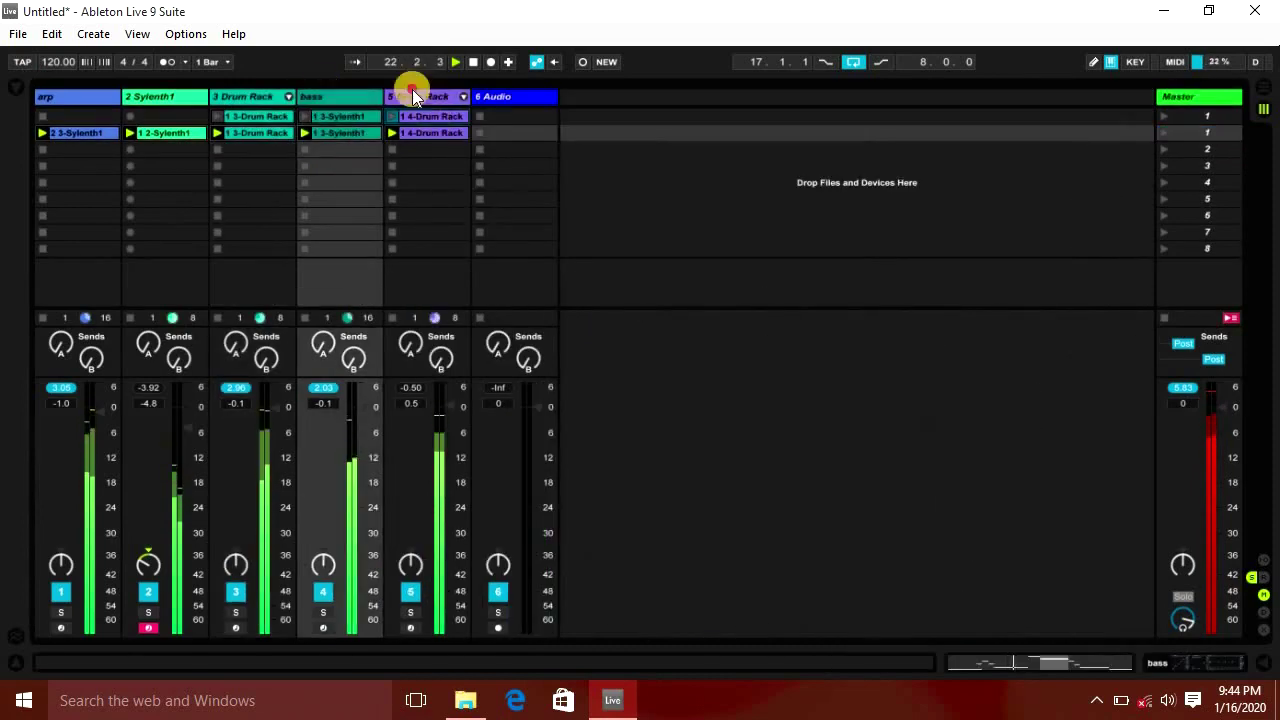
left_click(493, 95)
left_click(1181, 93)
Stop playback and return the arrangement position to 1.1.1.
key("Tab")
key("Tab")
key("Tab")
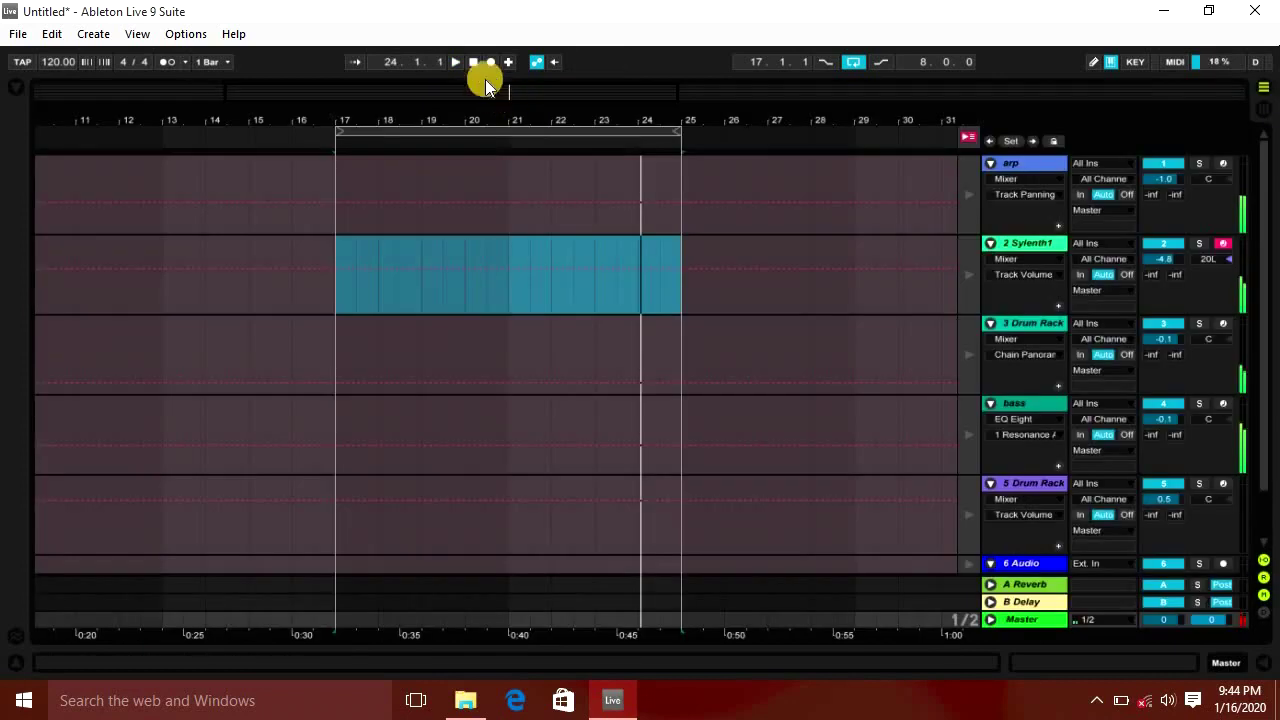
left_click(473, 62)
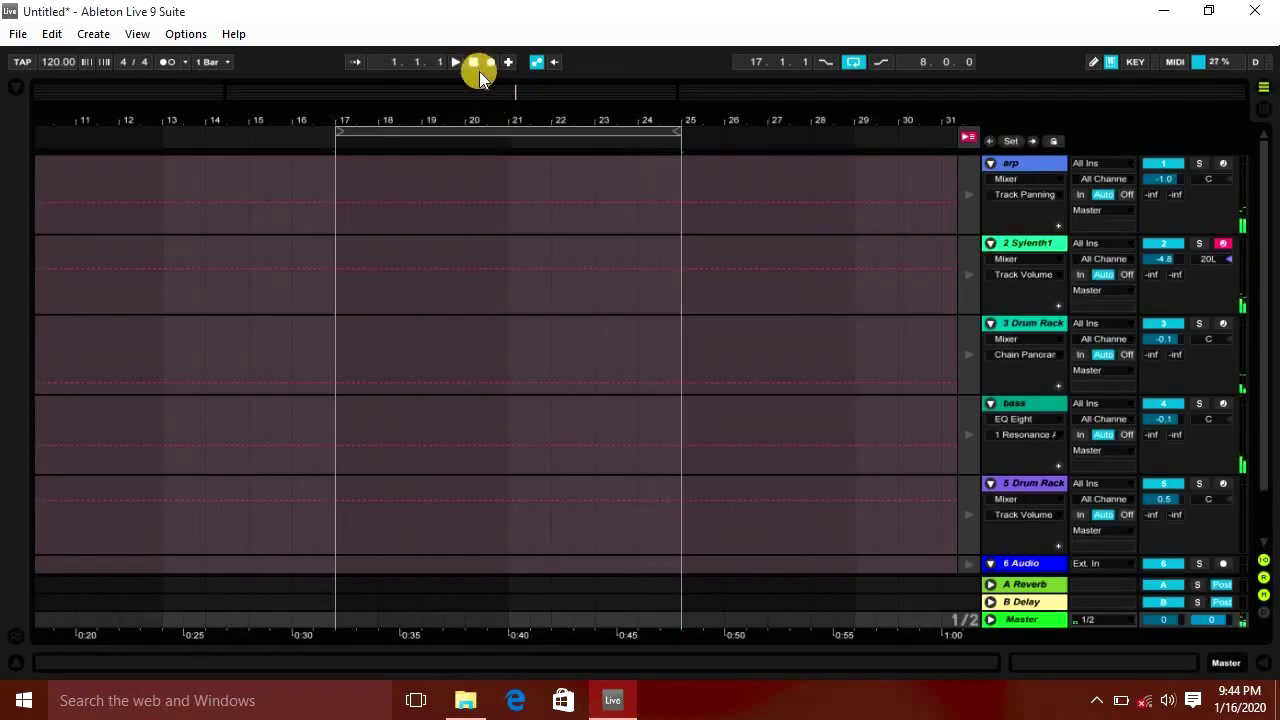
Duplicate the first scene, delete the 3 Drum Rack clip from the top copy, and play it.
key("Tab")
left_click(1203, 116)
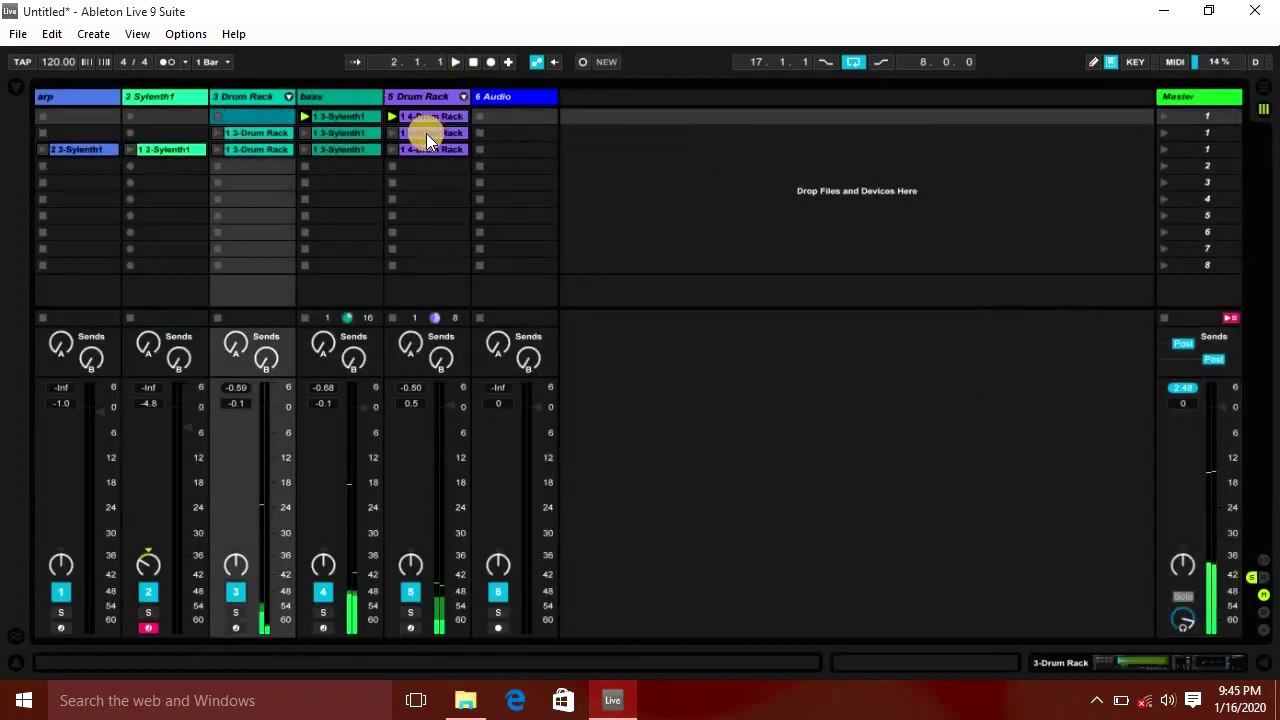
key("space")
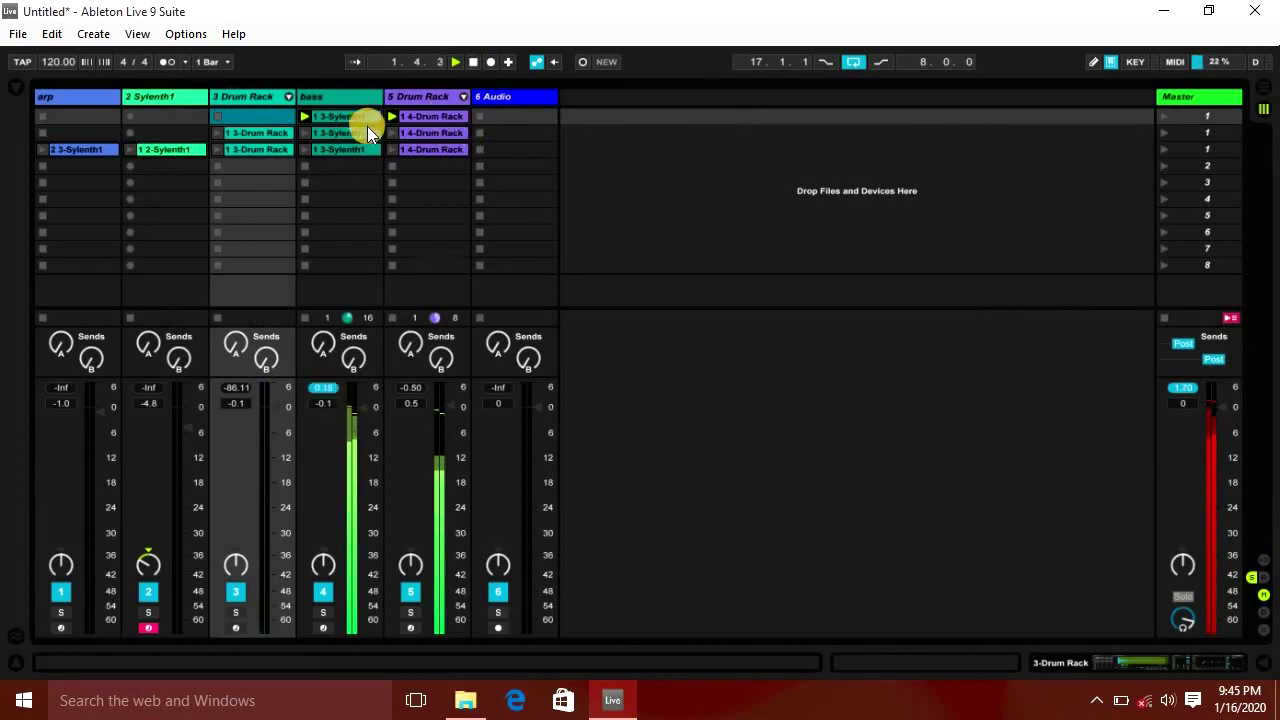
Undo the deletion of the top scene's 3 Drum Rack clip and delete that scene's bass clip instead.
key("ctrl+z")
key("space")
left_click(334, 116)
key("Delete")
left_click(219, 116)
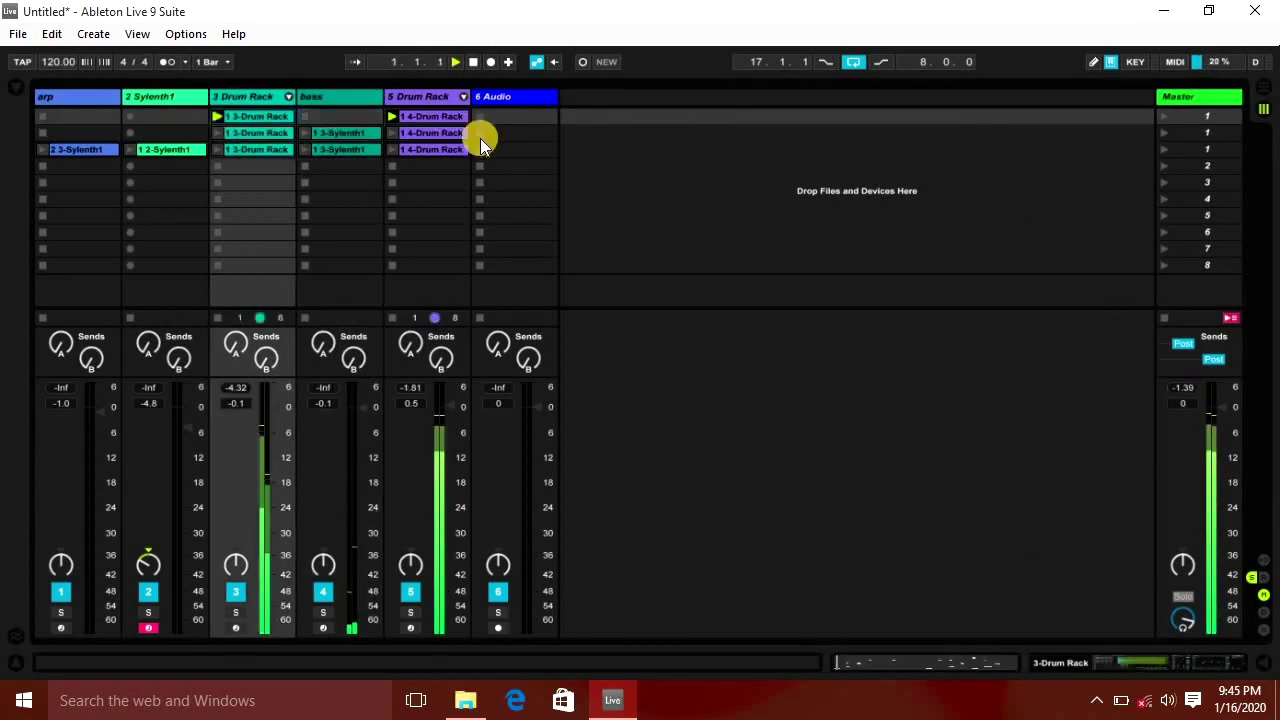
Record the top scene into the arrangement from bar 1.
left_click(456, 100)
left_click(514, 100)
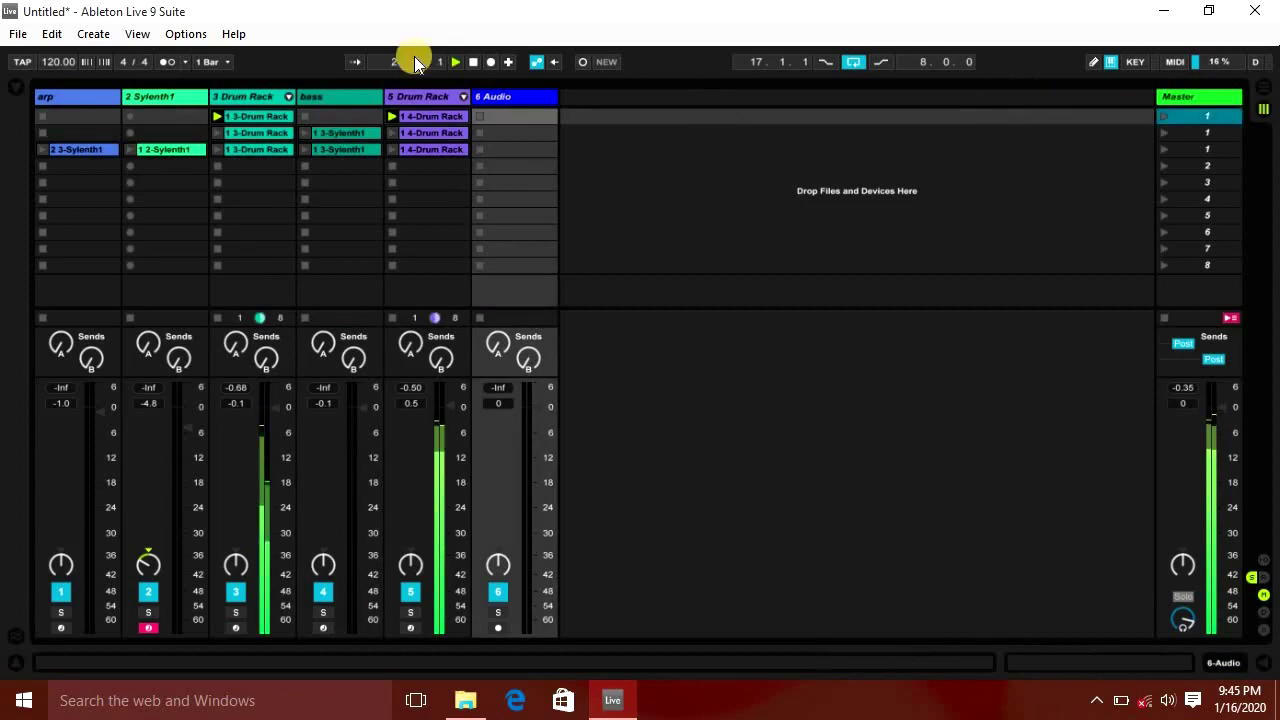
key("Tab")
left_click(490, 64)
key("Tab")
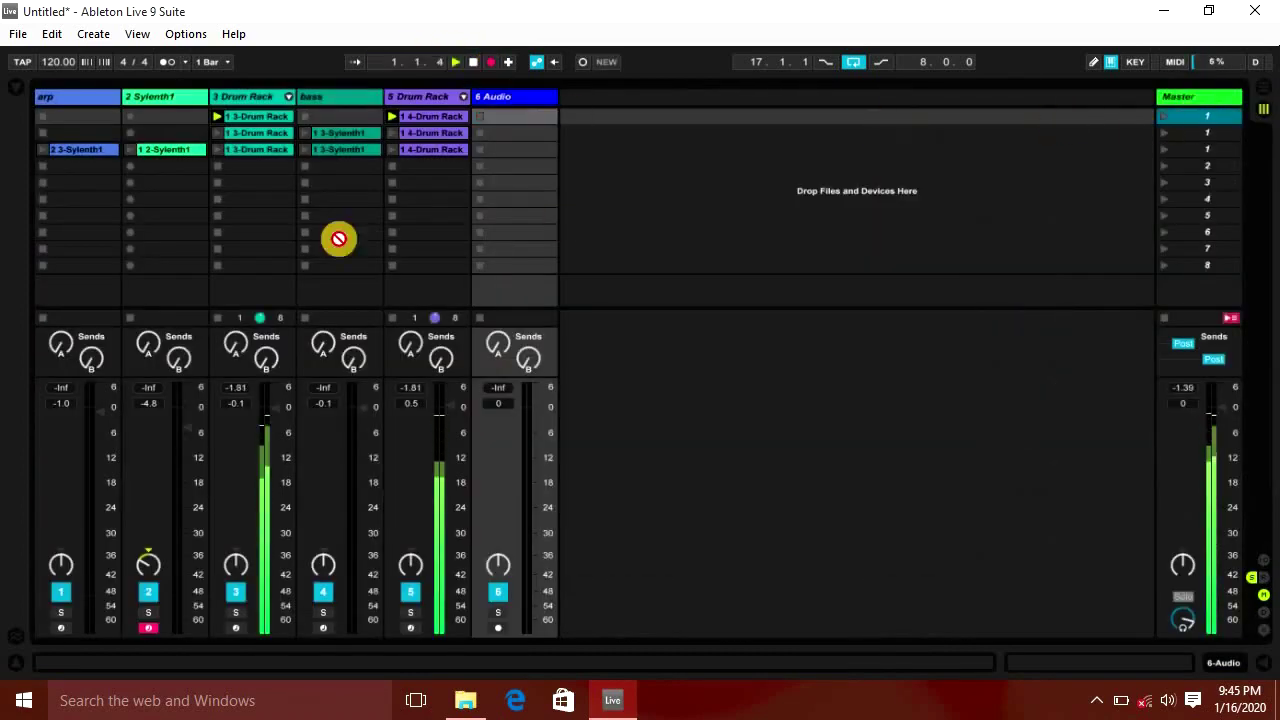
key("Tab")
left_click_drag(137, 113, 89, 115)
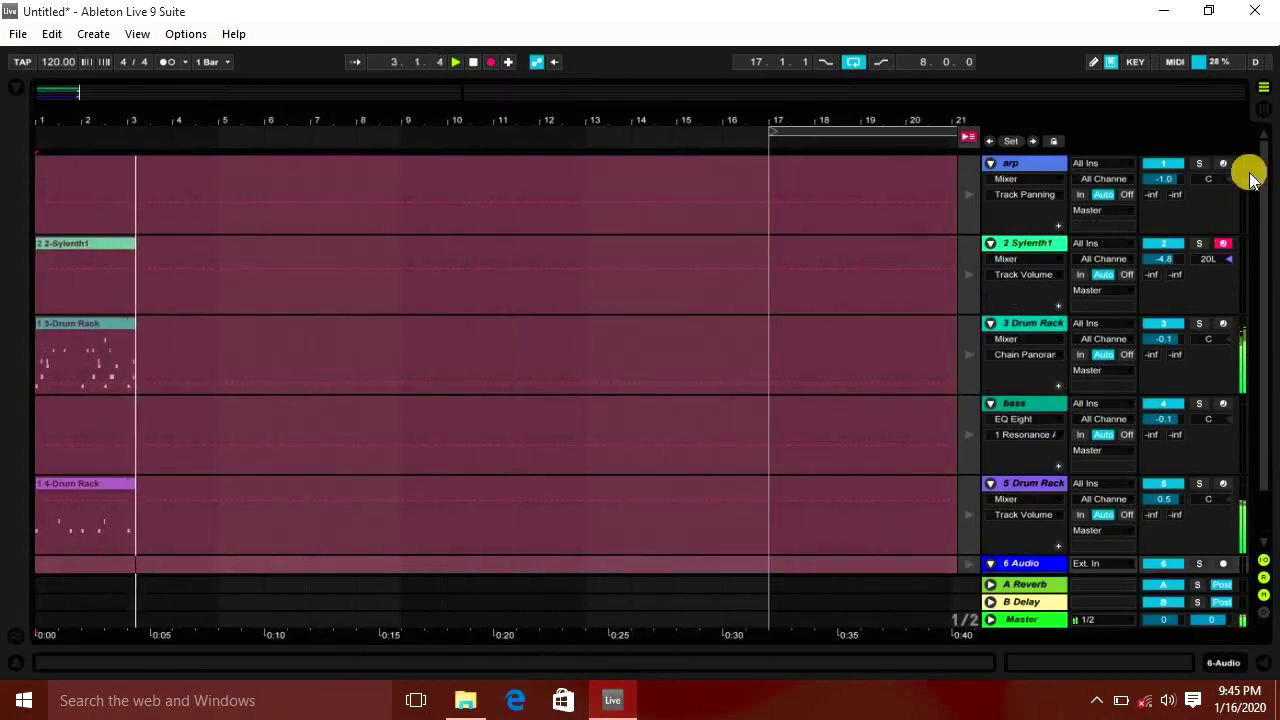
Launch the second scene, with bass and both drum racks, at bar 5 of the arrangement recording.
key("Tab")
left_click(1176, 134)
left_click(1165, 132)
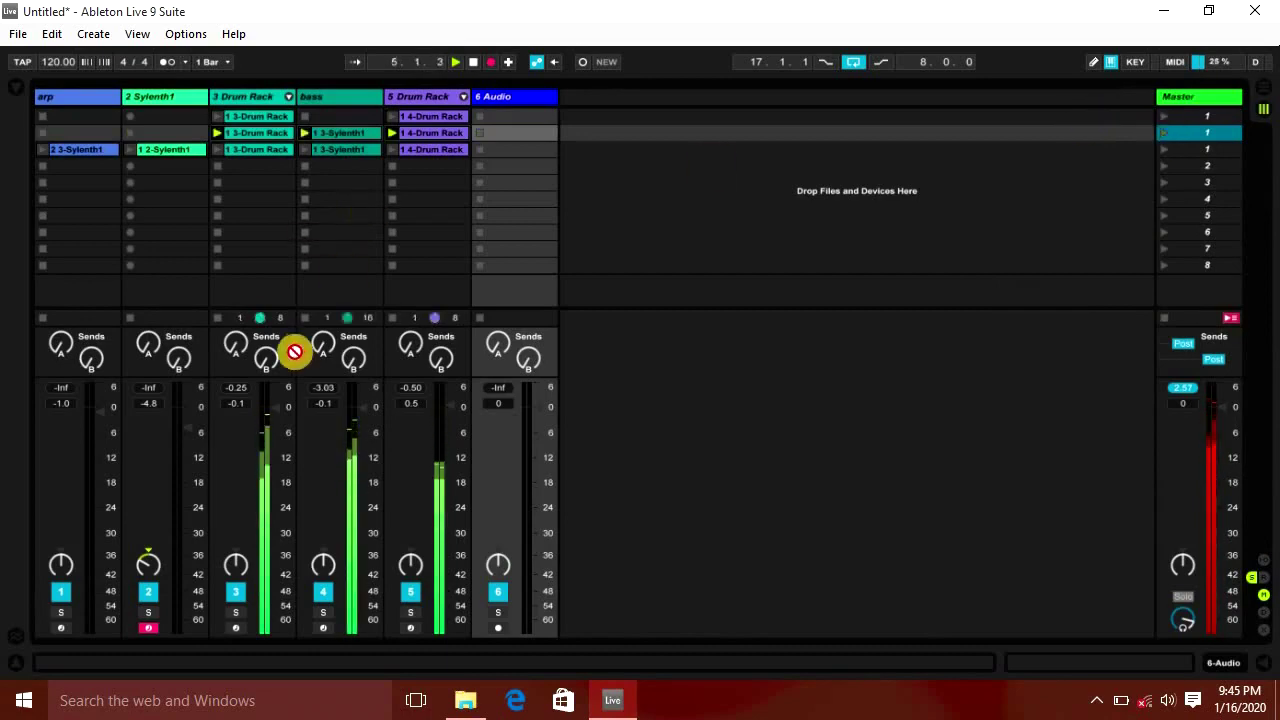
key("Tab")
scroll(293, 360, "down", 2)
scroll(296, 385, "up", 2)
scroll(294, 383, "down", 2)
scroll(290, 375, "up", 2)
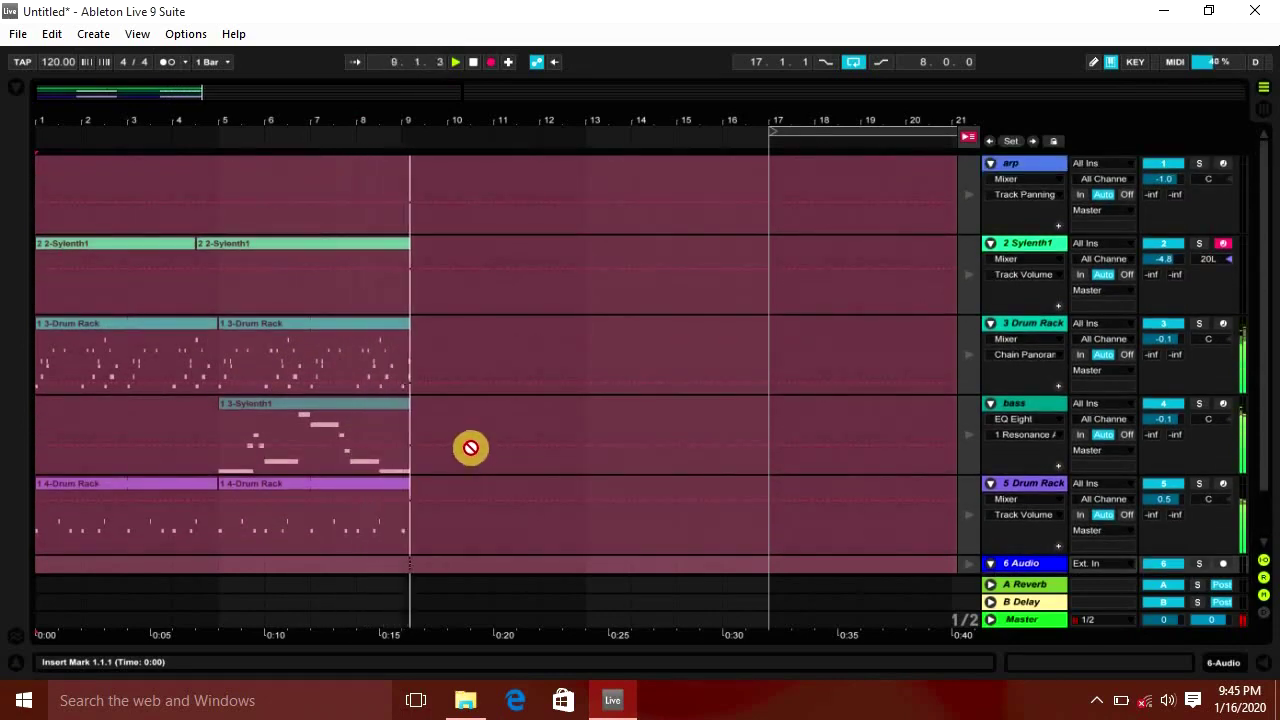
left_click(1097, 701)
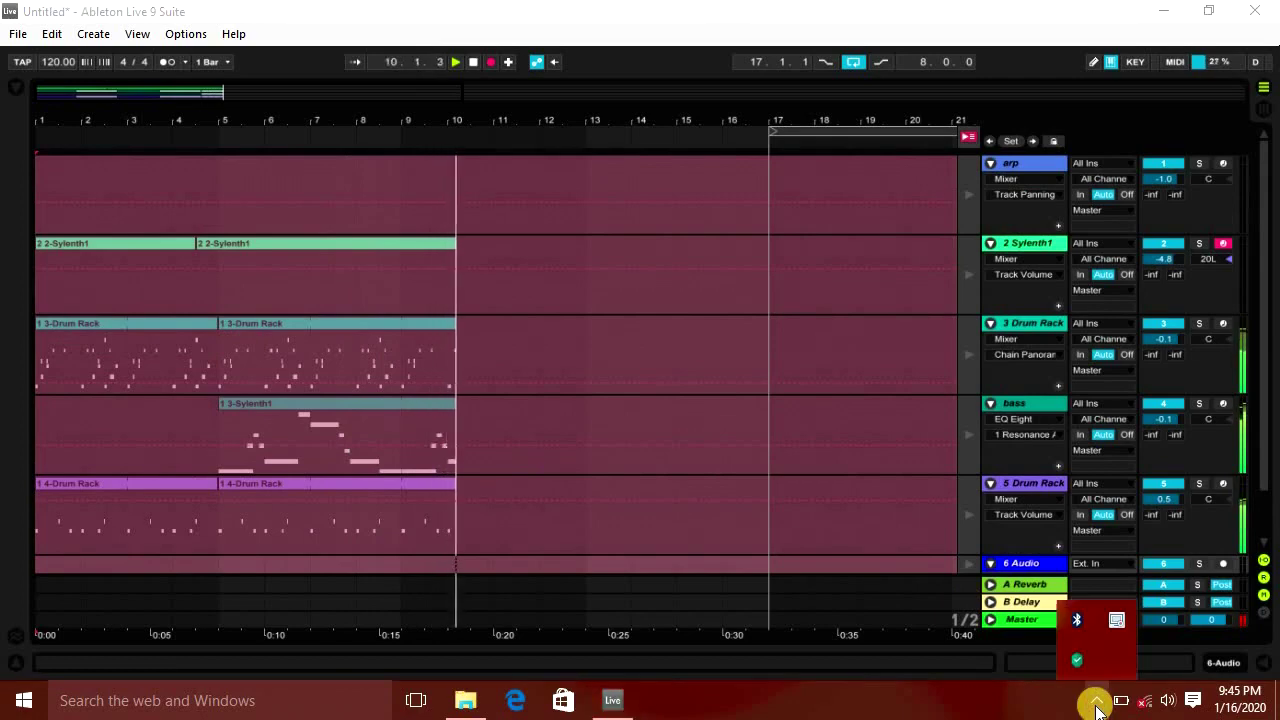
left_click(707, 9)
scroll(539, 337, "down", 1)
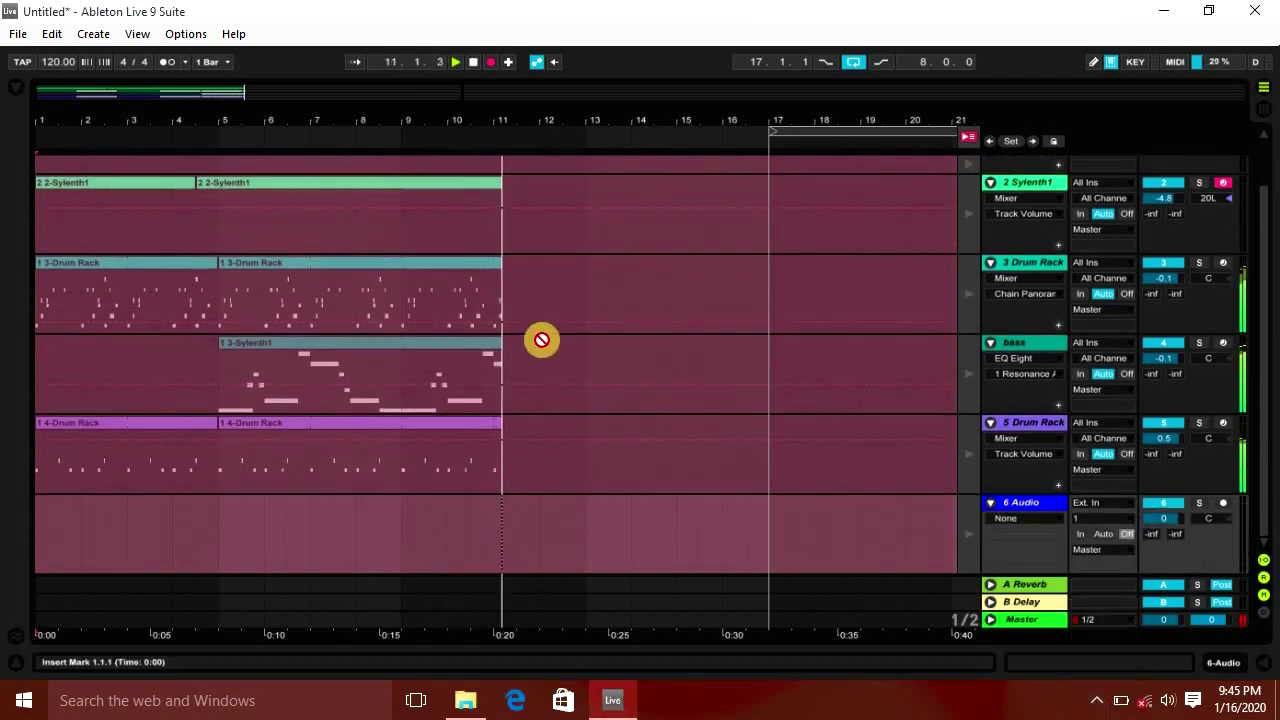
Launch the third scene, with arp and all other parts, at bar 13 of the arrangement recording.
key("Tab")
left_click(1175, 148)
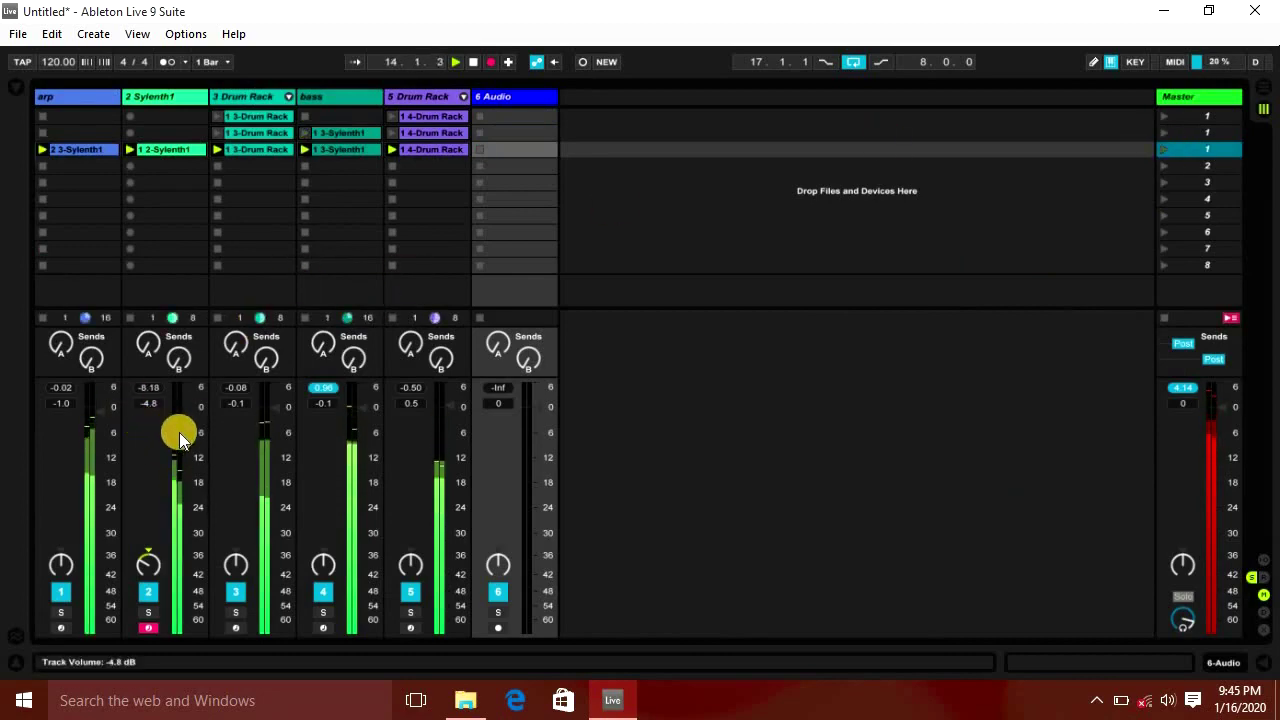
key("Tab")
scroll(720, 443, "up", 2)
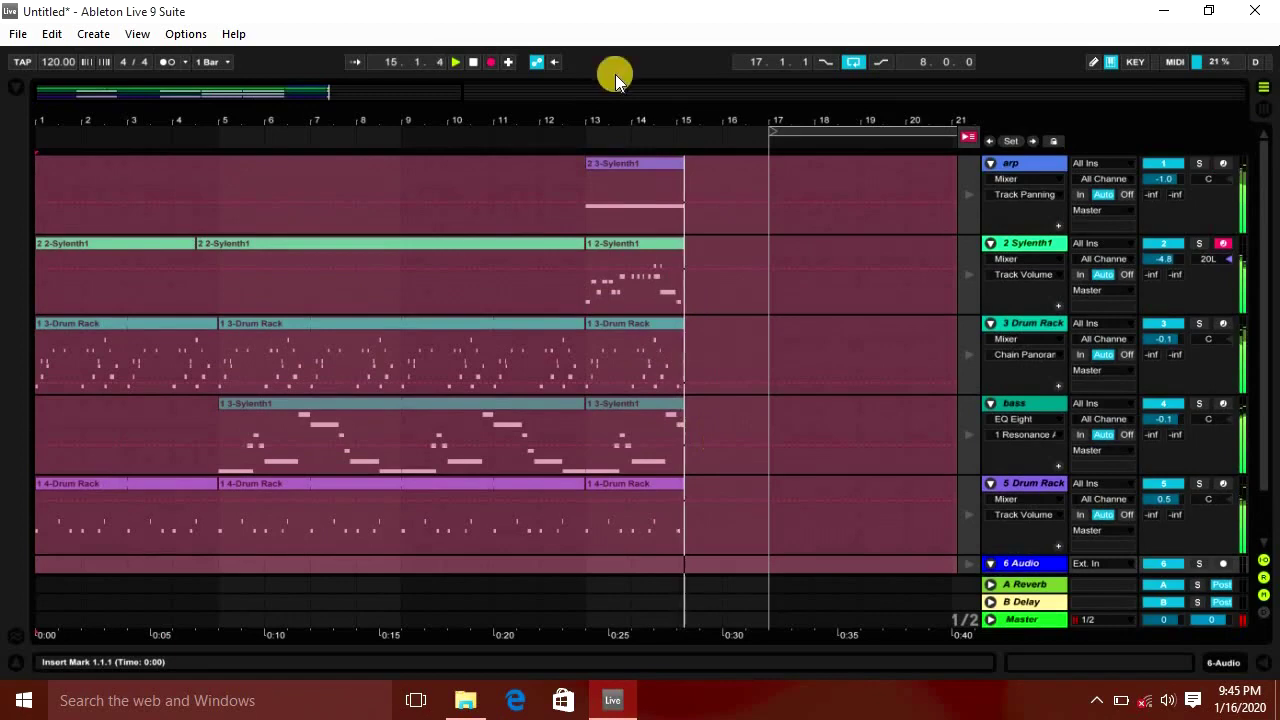
left_click_drag(585, 120, 726, 177)
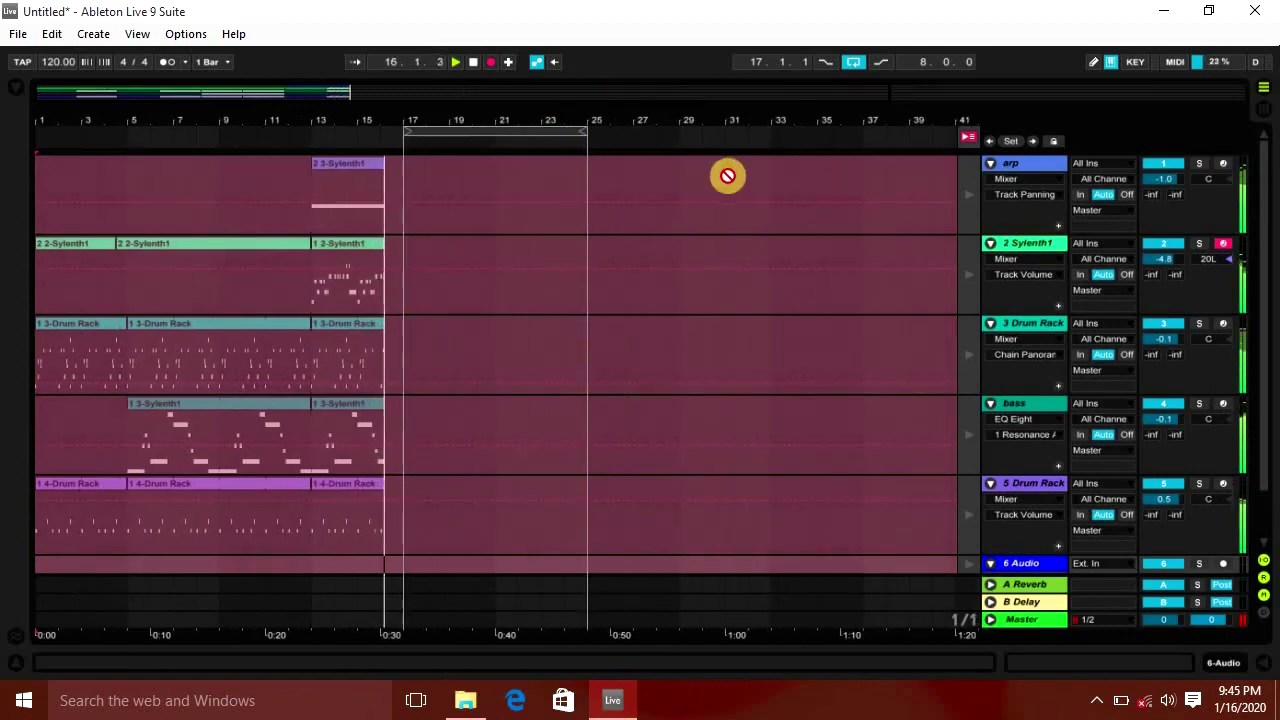
Extend the arrangement loop from bar 17 to a length of 21 bars.
key("Tab")
key("Tab")
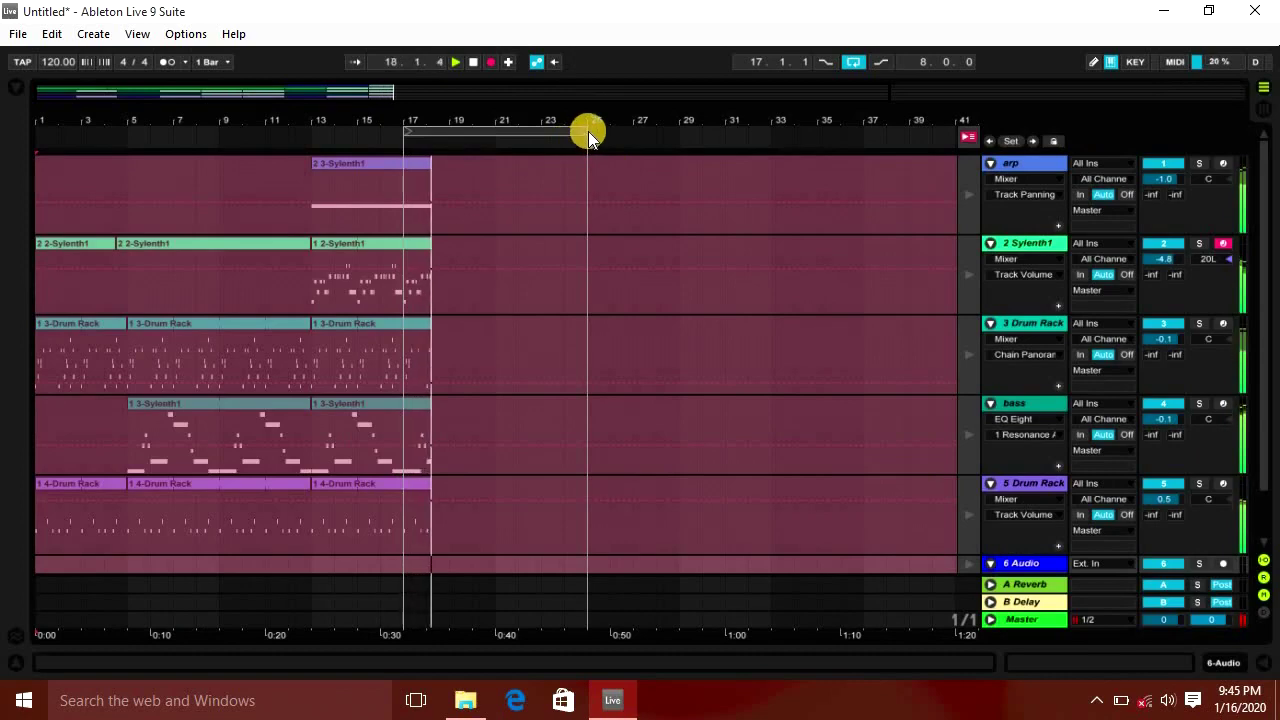
left_click_drag(586, 131, 889, 150)
Launch the top scene again at bar 21 for the outro, and stop all clips to finish the performance.
key("Tab")
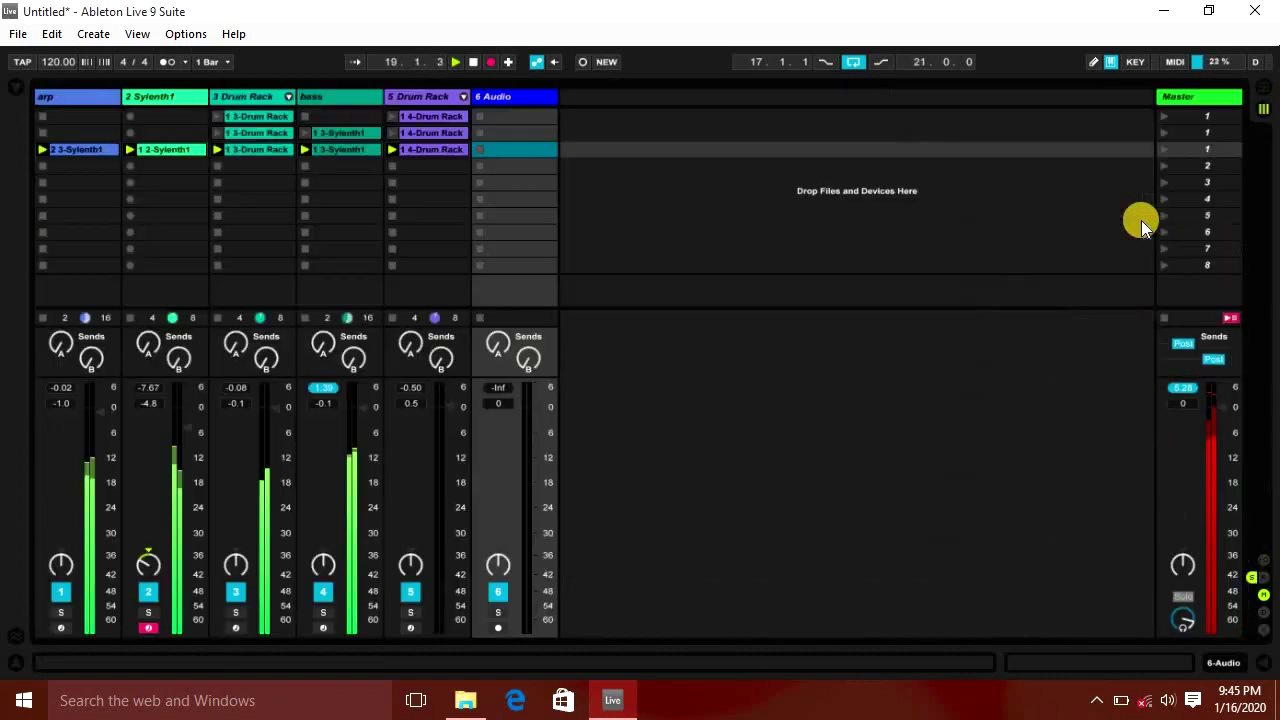
left_click(1189, 128)
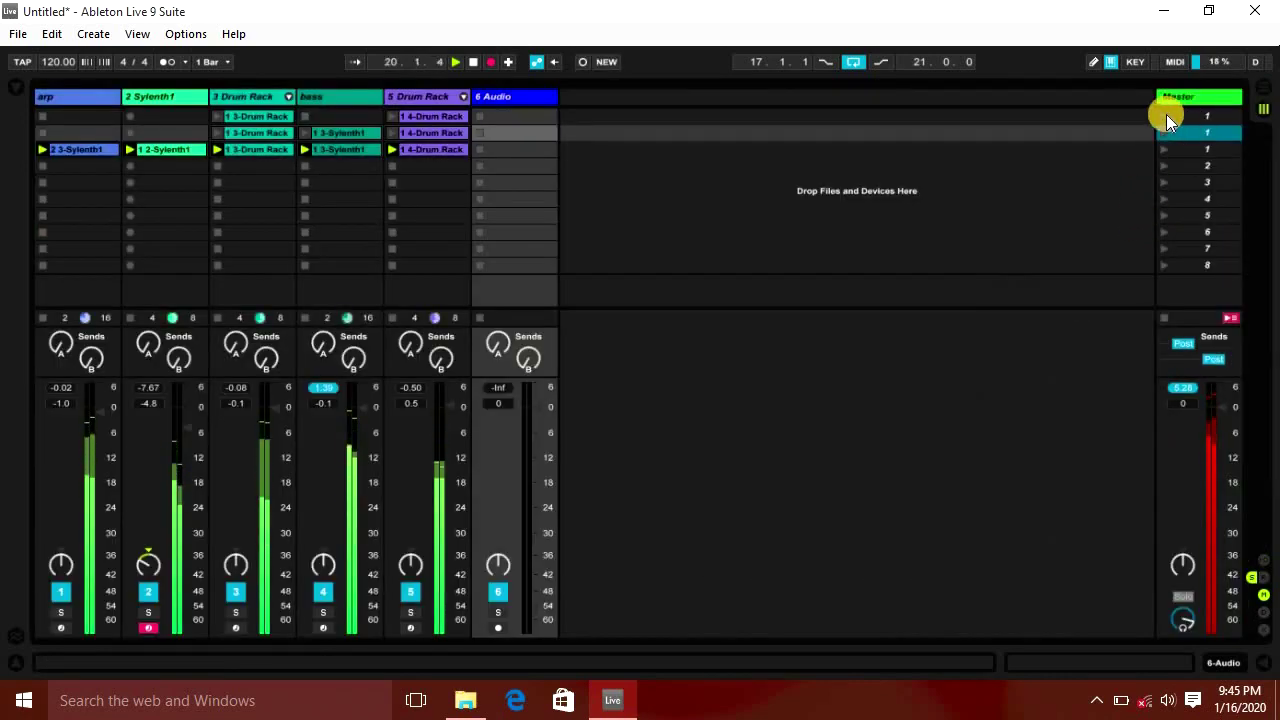
left_click(1165, 113)
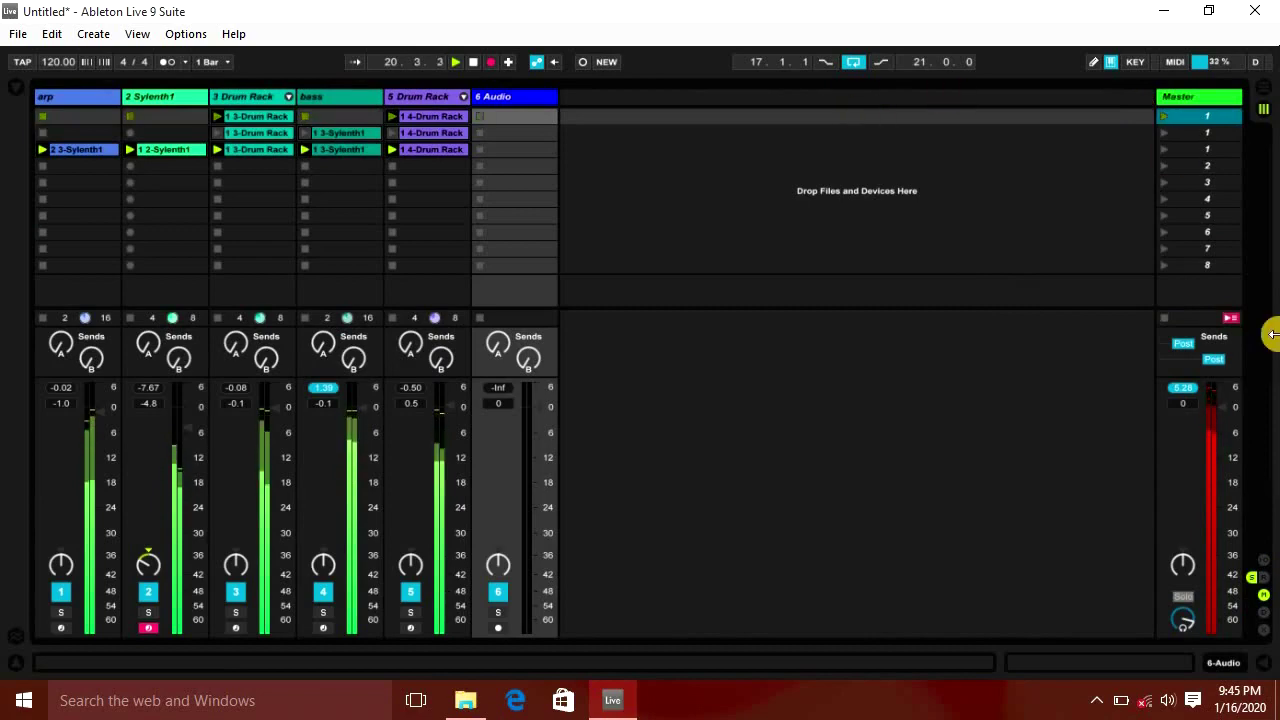
left_click(1167, 317)
key("Tab")
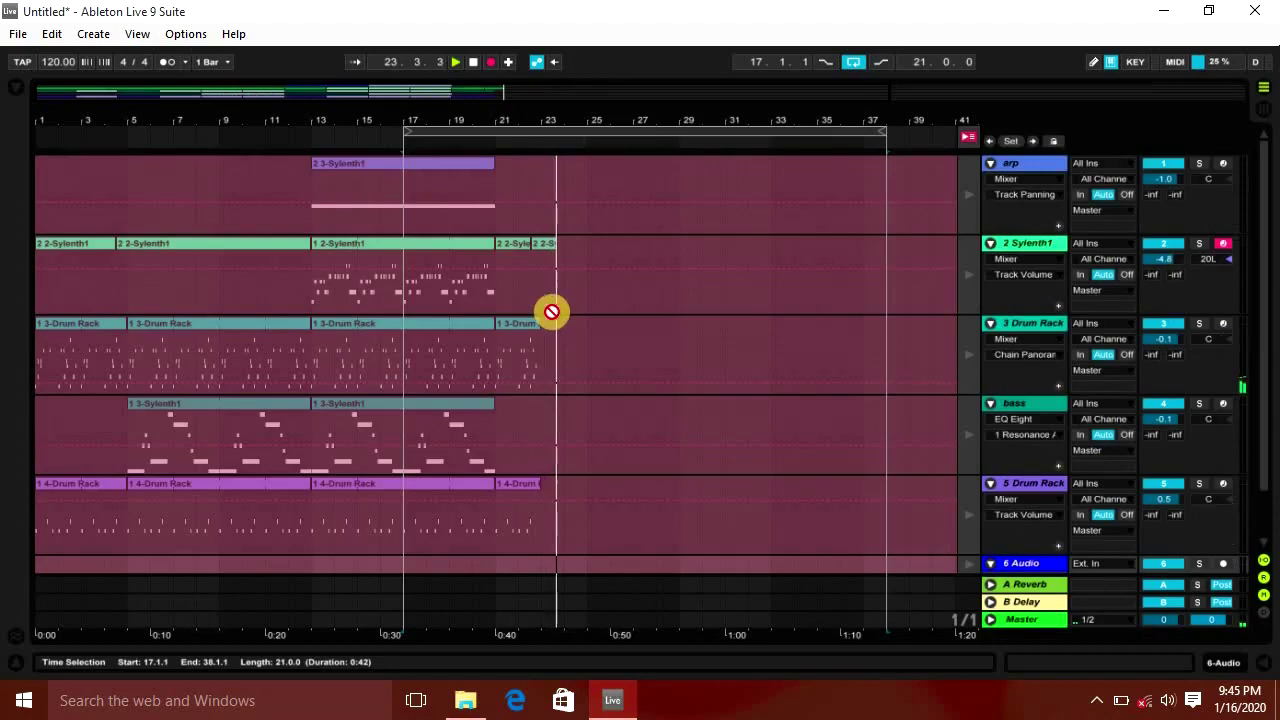
Stop recording, switch the tracks back to arrangement playback, and play the recorded arrangement from the start.
left_click(474, 62)
left_click(971, 140)
key("space")
scroll(240, 331, "down", 3)
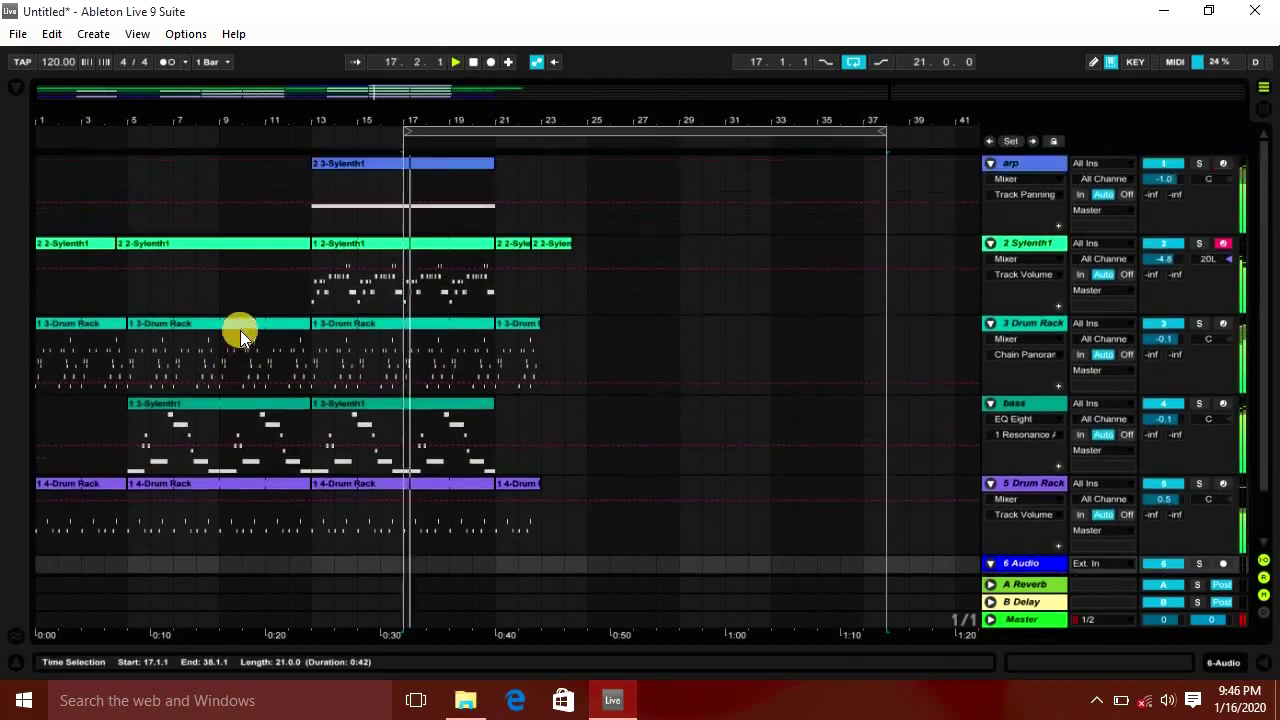
scroll(253, 289, "up", 3)
left_click(42, 188)
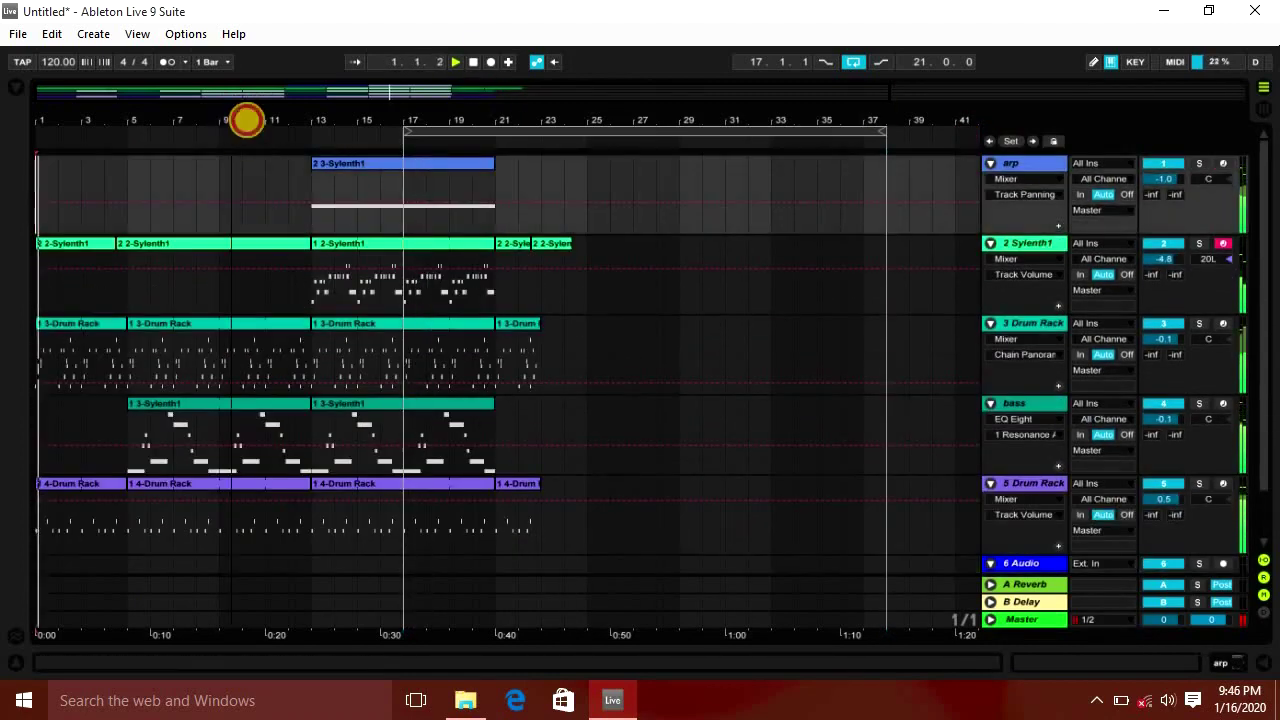
Stop playback and delete the material of all tracks in bar 12, from 12.1.1 to 13.1.1.
left_click_drag(234, 117, 320, 120)
key("space")
left_click_drag(437, 204, 410, 551)
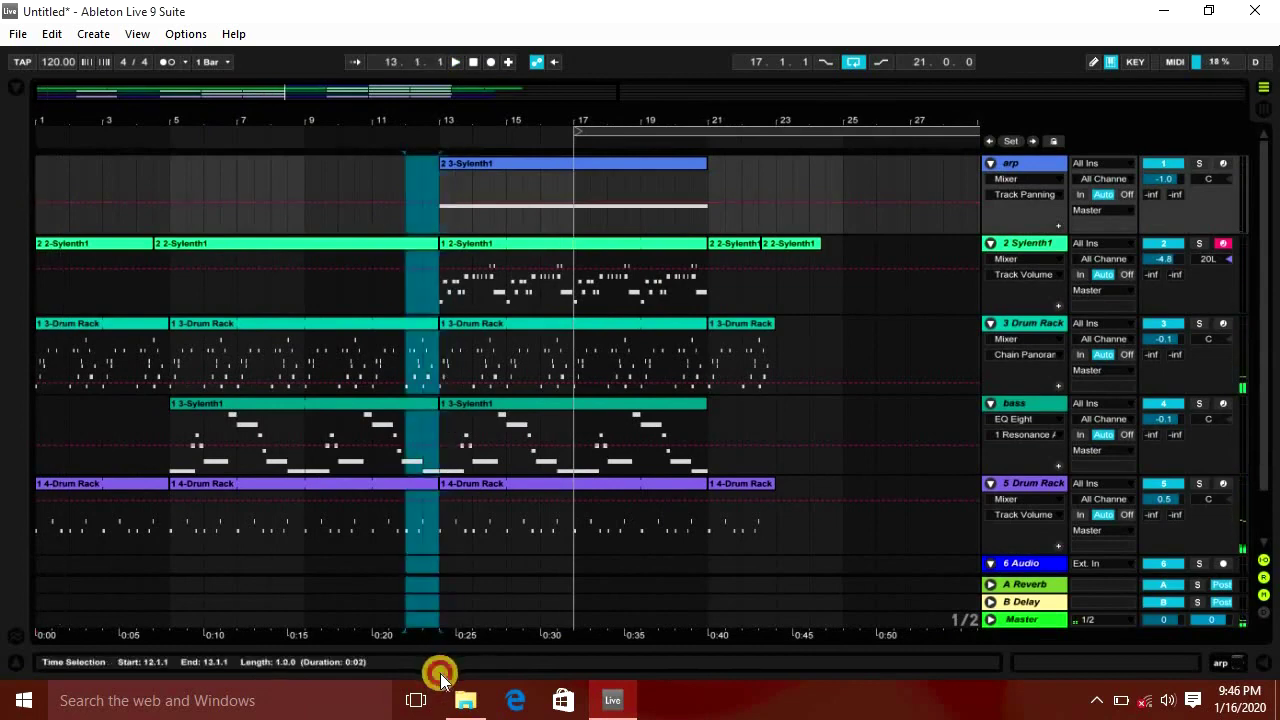
key("Delete")
Try extending the second 5 Drum Rack clip to bar 13, play the transition from around bar 11, and undo the extension.
left_click(400, 566)
left_click_drag(400, 485, 440, 487)
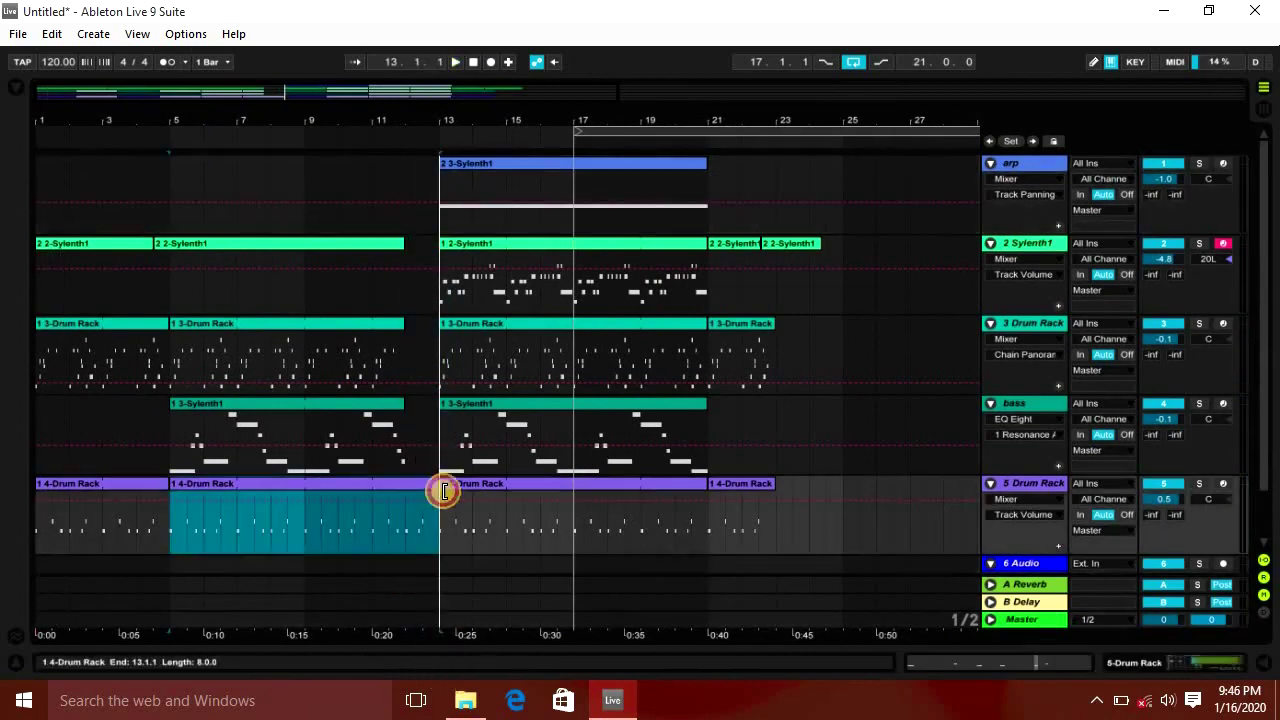
left_click(377, 473)
key("space")
left_click(403, 457)
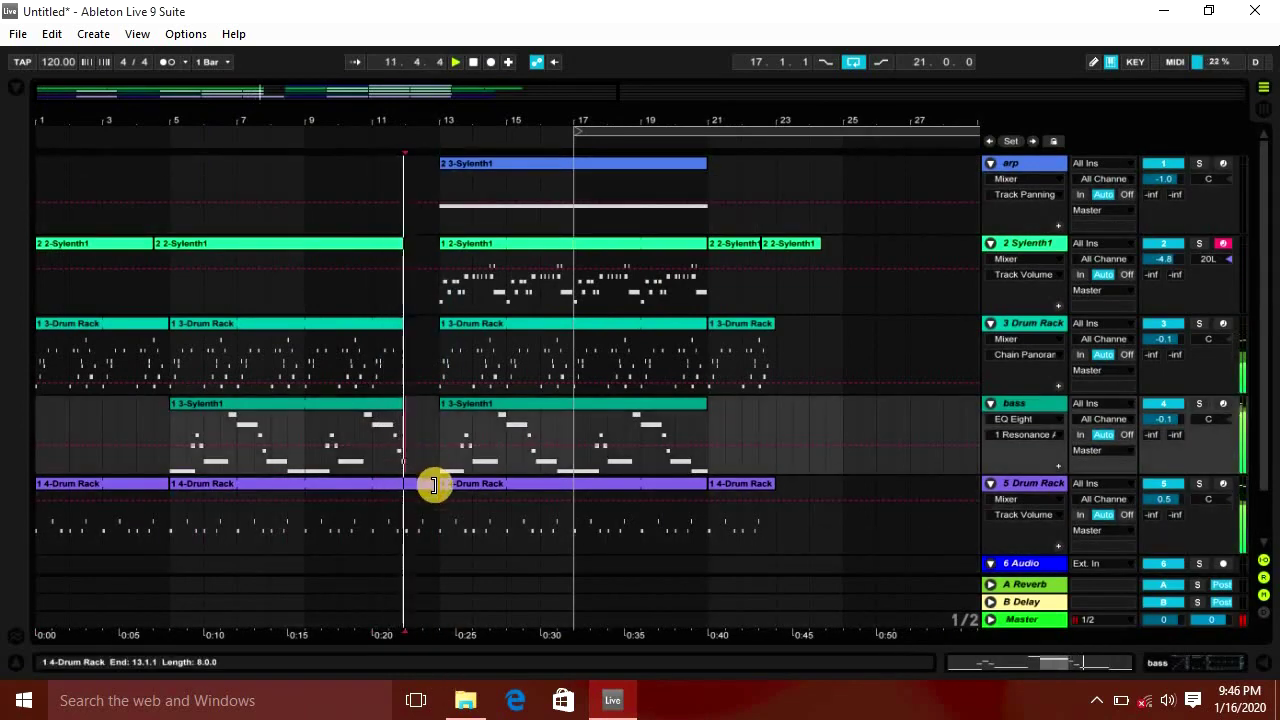
left_click_drag(427, 485, 438, 485)
key("ctrl+z")
Extend the second 3 Drum Rack clip to bar 13 to fill the gap, and play the arrangement.
left_click_drag(423, 325, 443, 325)
key("space")
left_click(394, 350)
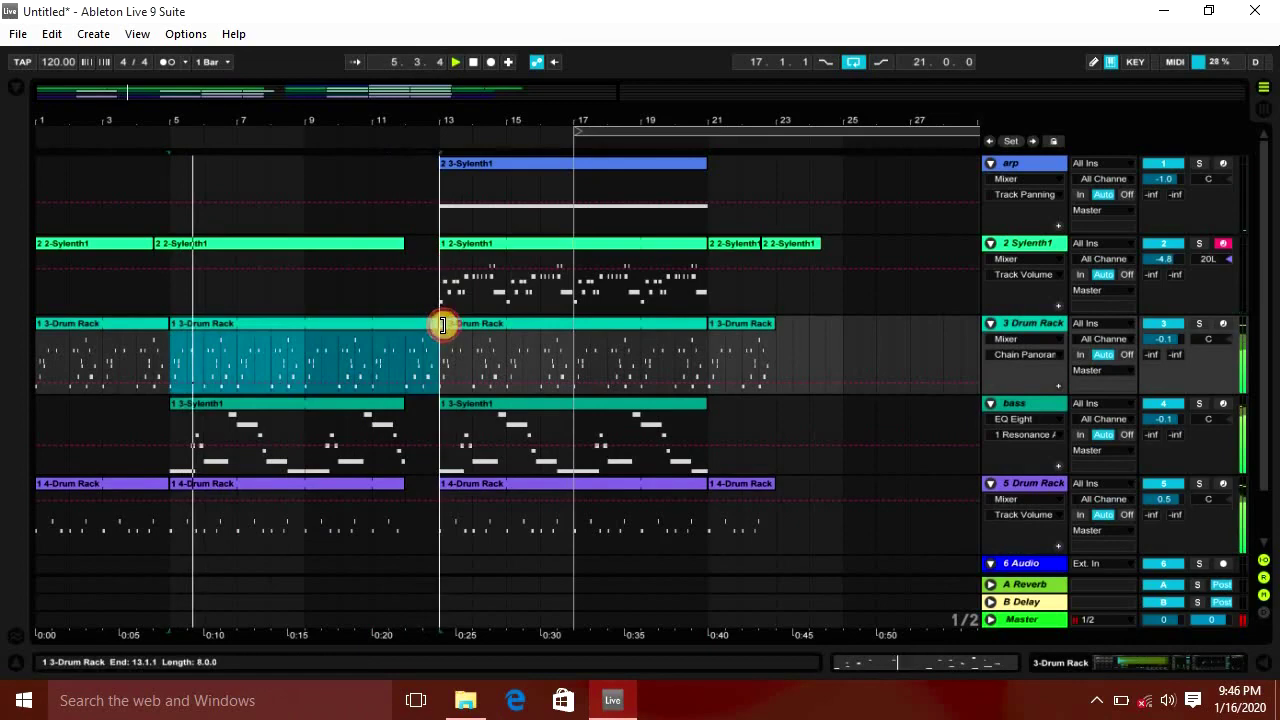
left_click(414, 359)
scroll(486, 451, "down", 2)
scroll(488, 454, "up", 2)
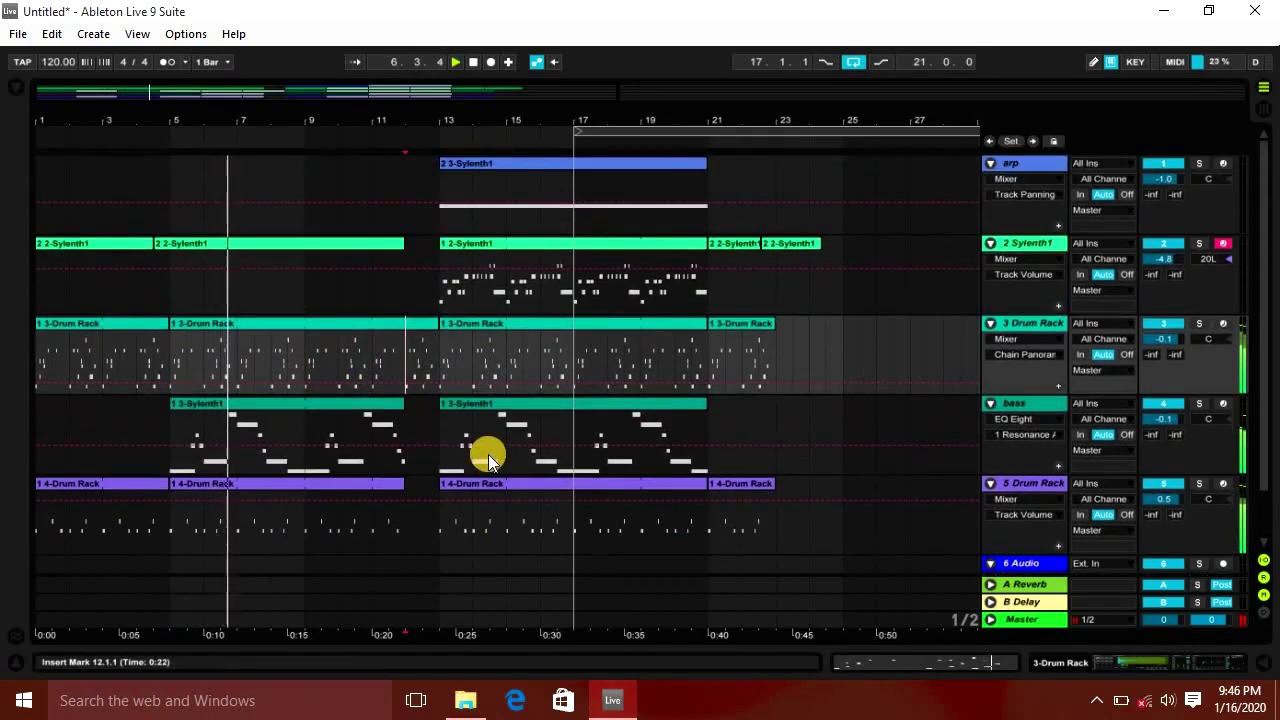
Insert an audio track below the 3 Drum Rack track, search the browser for "reverse" and audition 100_E_ReverseCrash_TL.wav.
key("ctrl+t")
key("ctrl+f")
type("re")
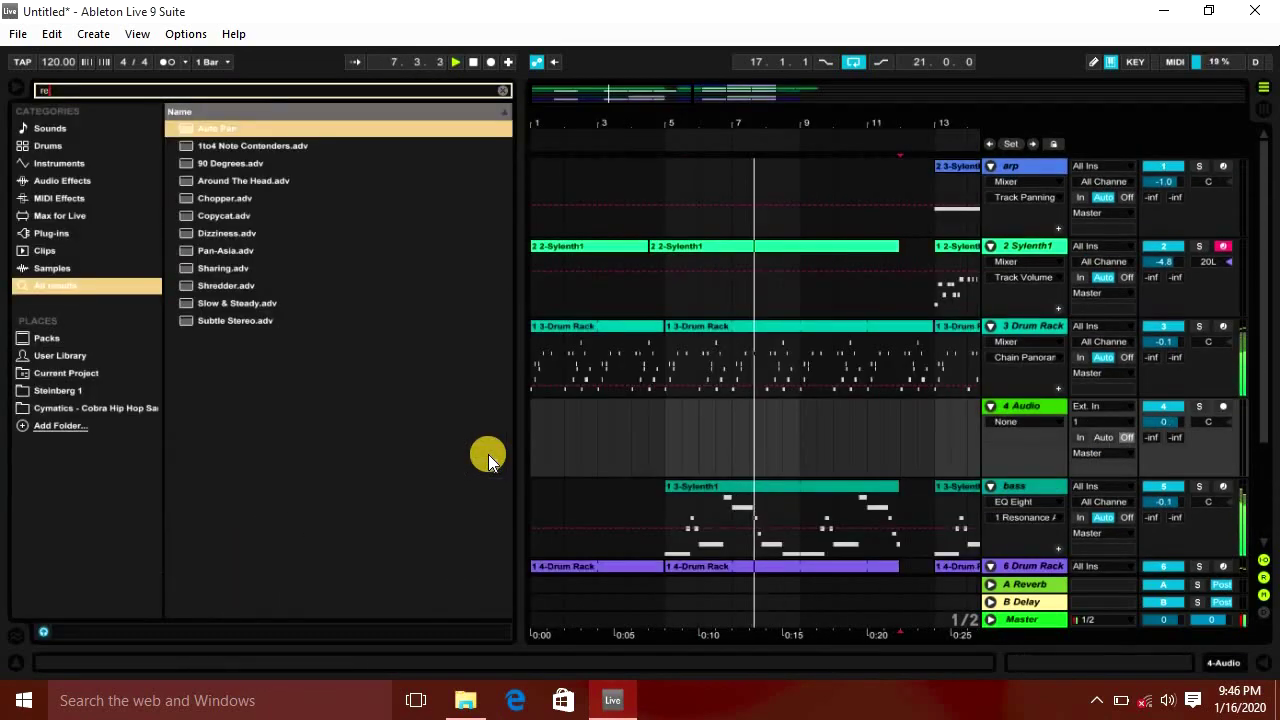
type("verse")
left_click(330, 204)
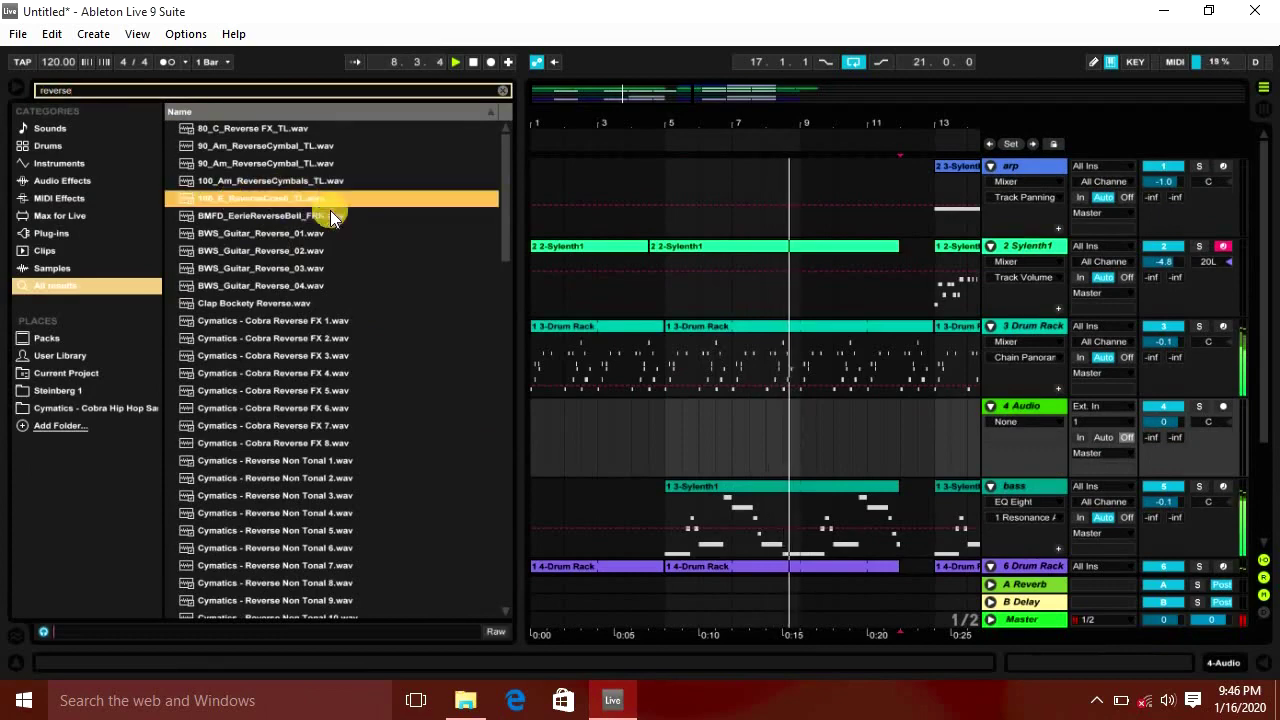
Place Cymatics - Cobra Reverse FX 1.wav on the 4 Audio track in the second half of bar 12, before the bar 13 drop.
left_click(322, 324)
key("space")
left_click_drag(806, 408, 926, 420)
left_click_drag(914, 120, 837, 165)
left_click_drag(841, 413, 872, 412)
left_click_drag(828, 126, 830, 170)
left_click_drag(841, 407, 865, 408)
left_click_drag(846, 123, 842, 50)
Play the transition from 11.4.4 and shorten the second 3 Drum Rack clip to end at 12.3.4.
left_click(660, 442)
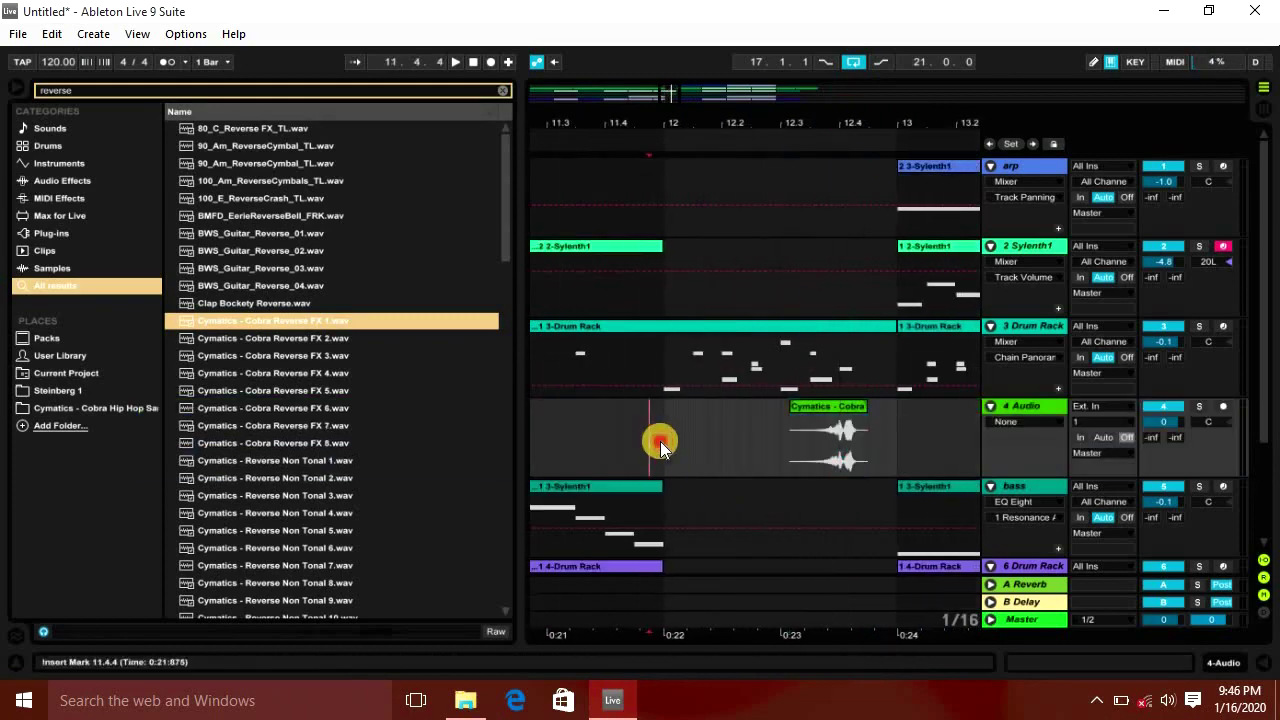
left_click_drag(892, 325, 828, 322)
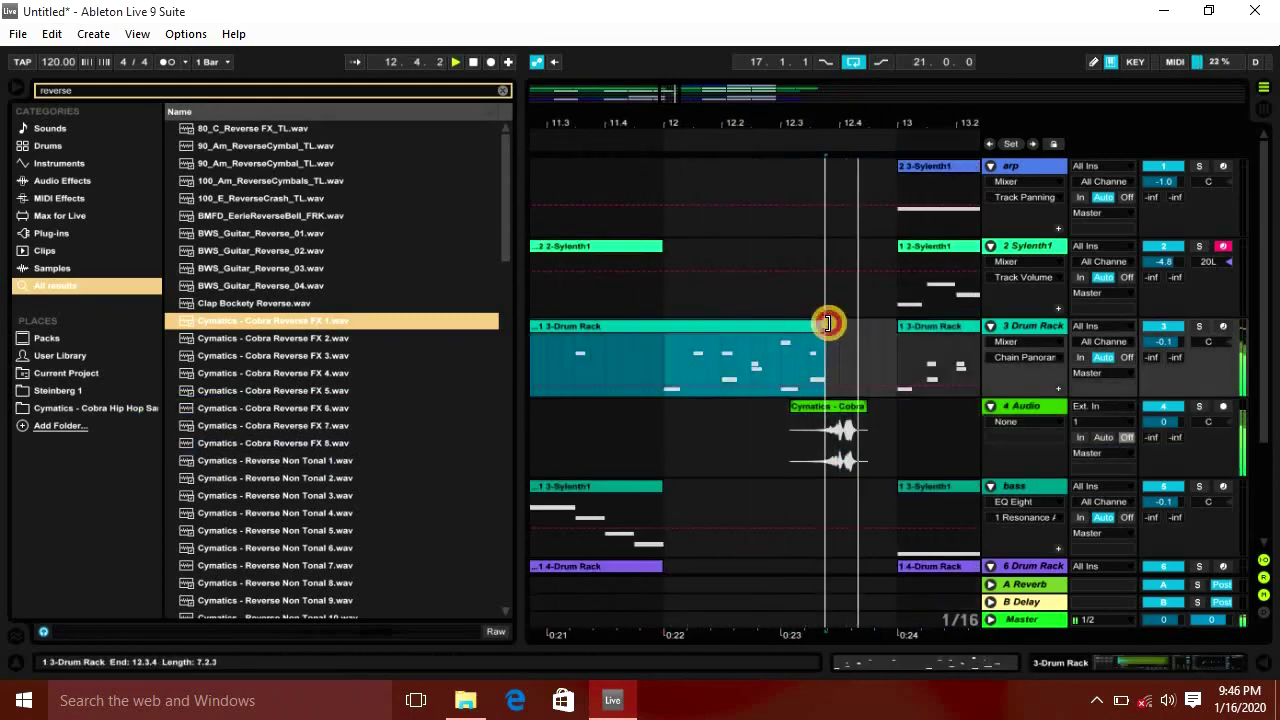
left_click_drag(723, 120, 723, 90)
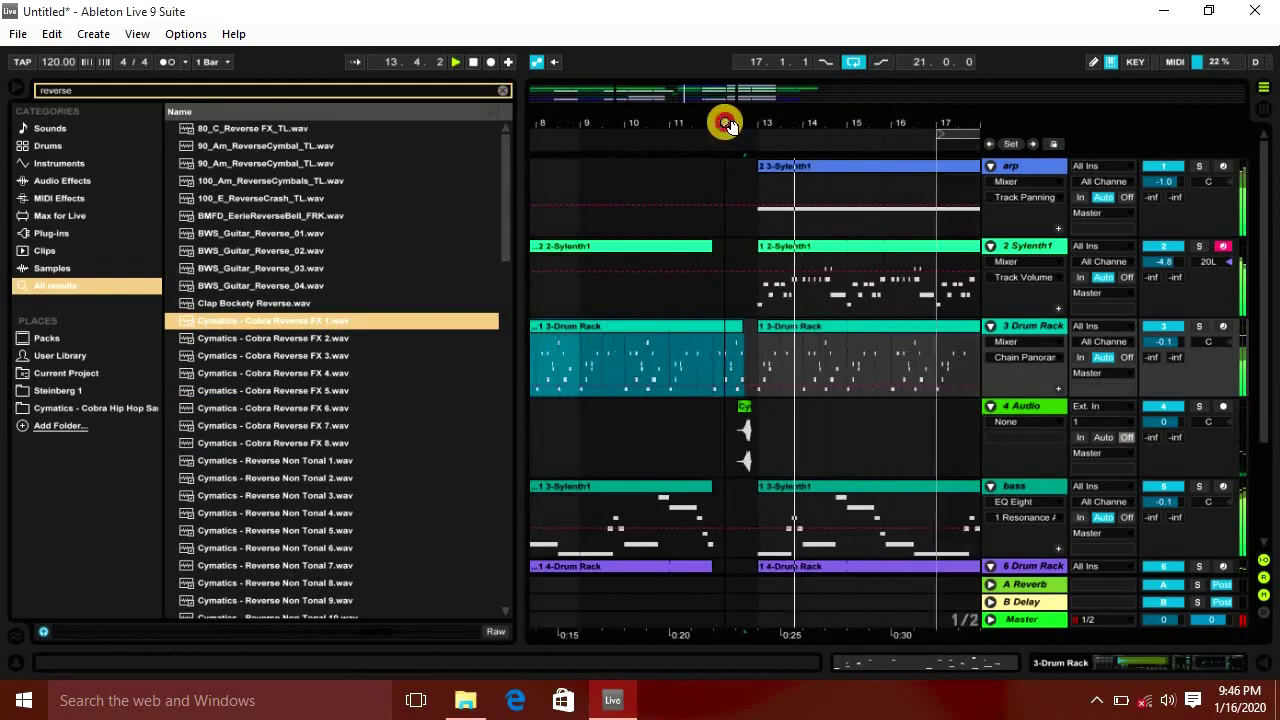
Hide the browser, stop playback and play the arrangement from the start.
left_click(22, 90)
left_click(472, 60)
key("space")
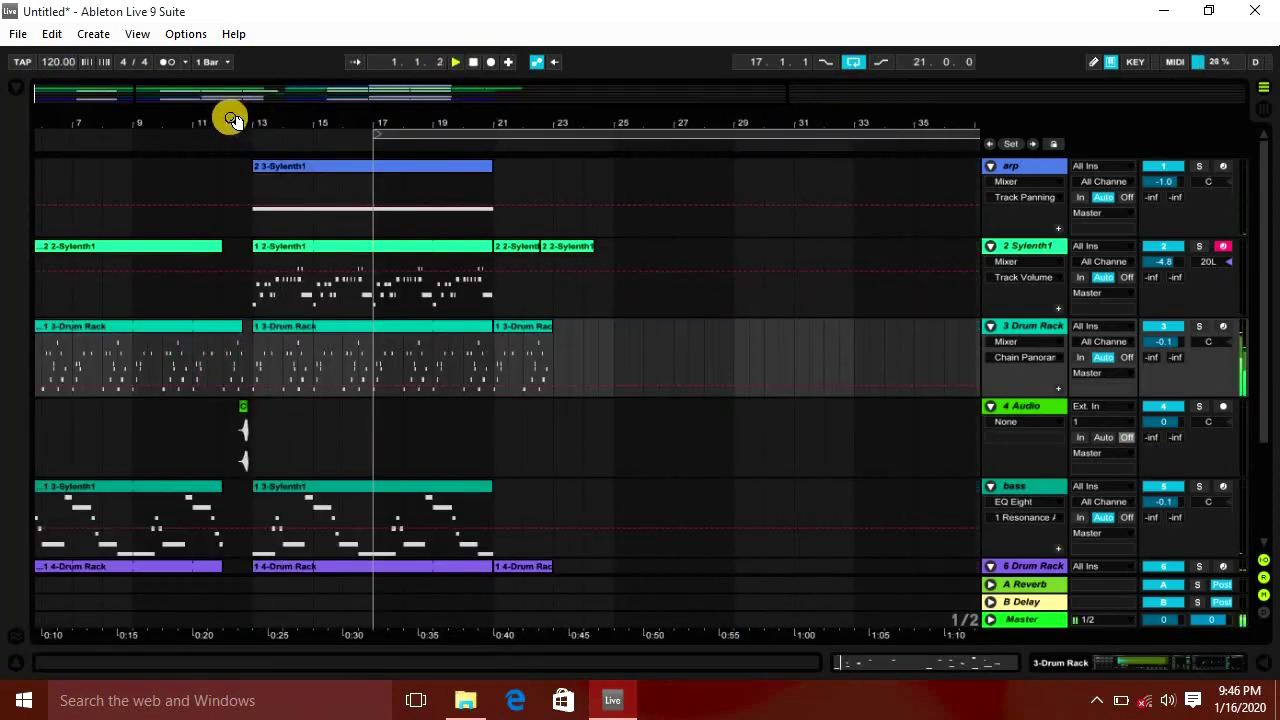
Set the arrangement loop to start at 1.1.1 and run for 24 bars, covering all recorded clips.
left_click_drag(232, 120, 229, 95)
scroll(245, 286, "down", 3)
scroll(286, 257, "up", 3)
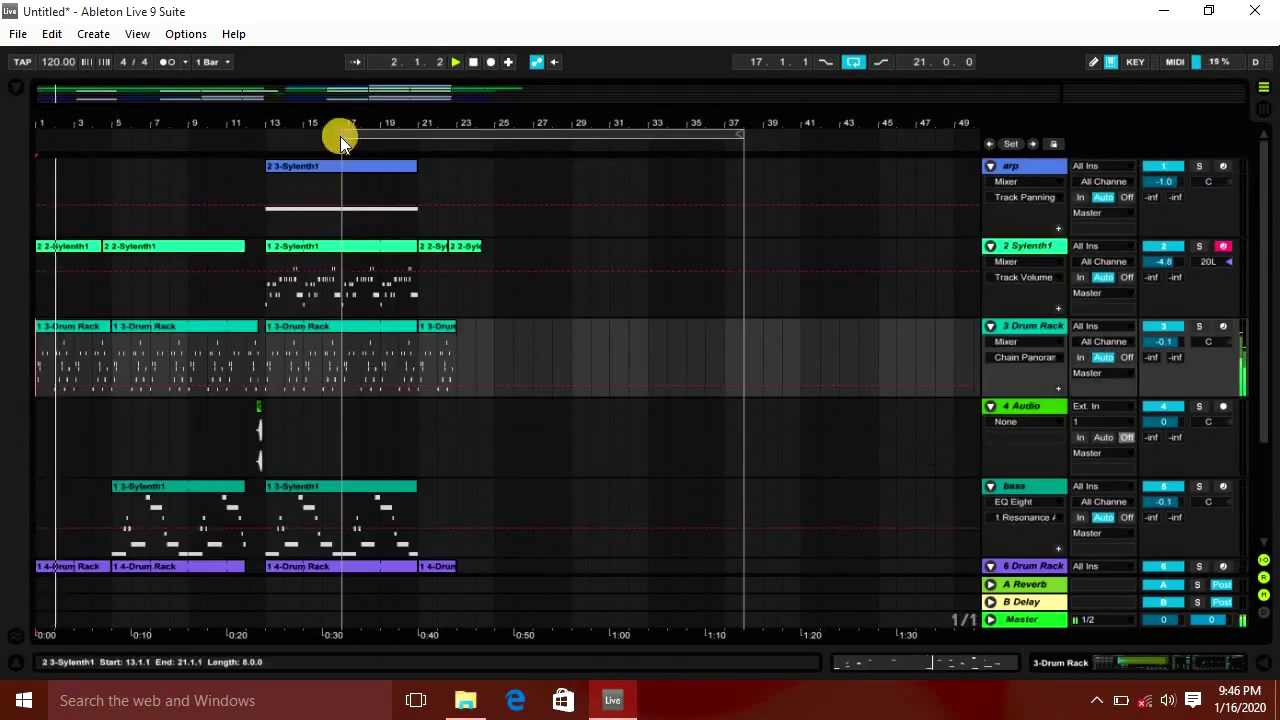
left_click_drag(357, 134, 10, 133)
scroll(286, 294, "down", 3)
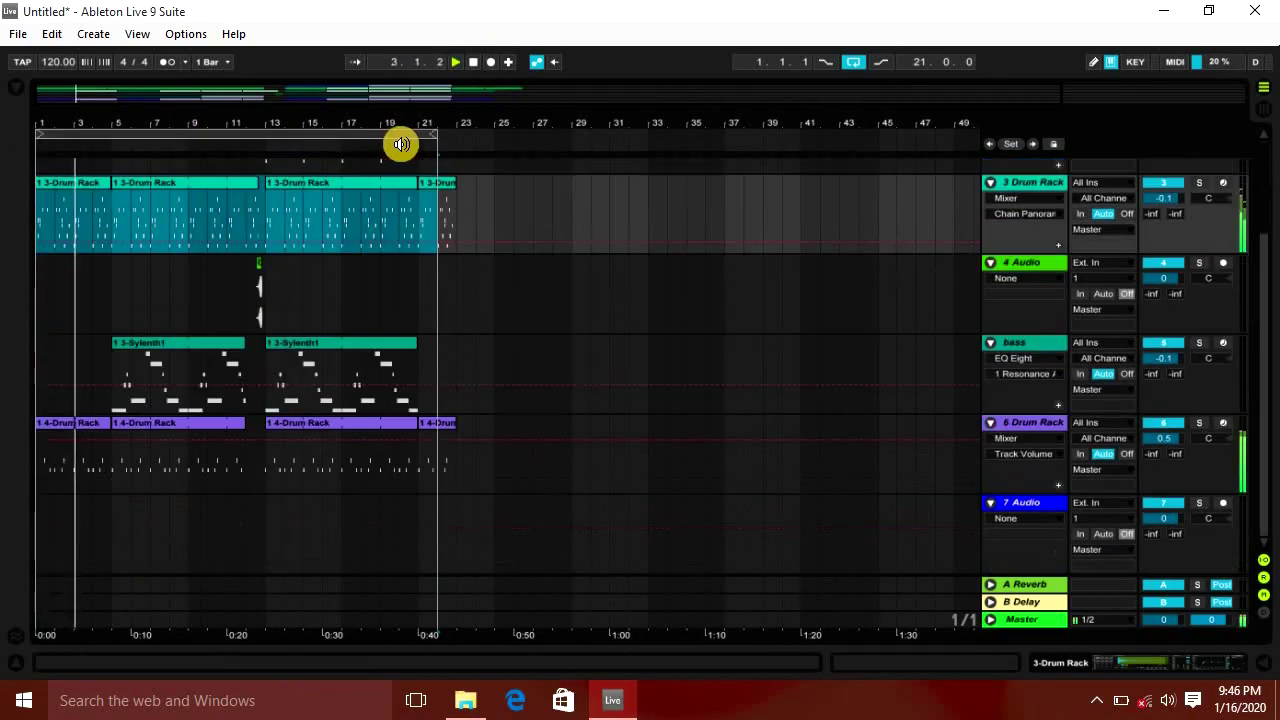
left_click_drag(434, 135, 494, 134)
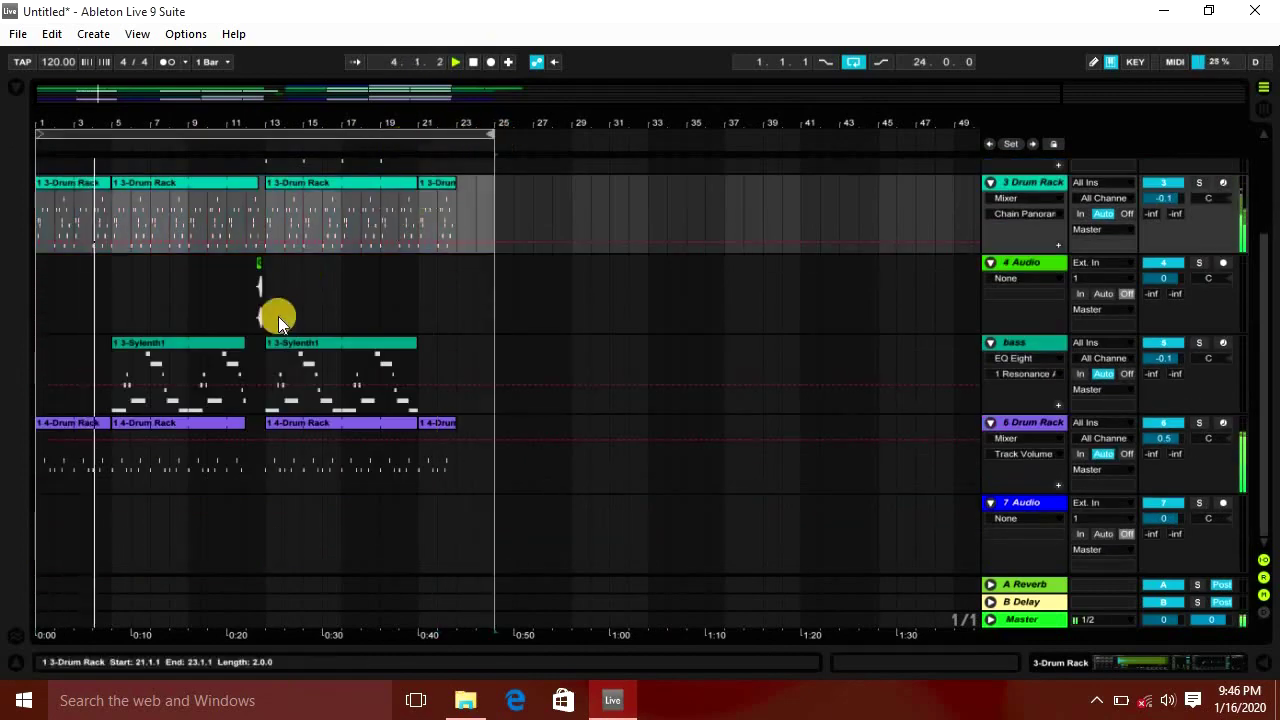
scroll(231, 294, "up", 3)
left_click(112, 178)
left_click_drag(152, 114, 251, 115)
scroll(383, 436, "down", 3)
scroll(416, 458, "up", 3)
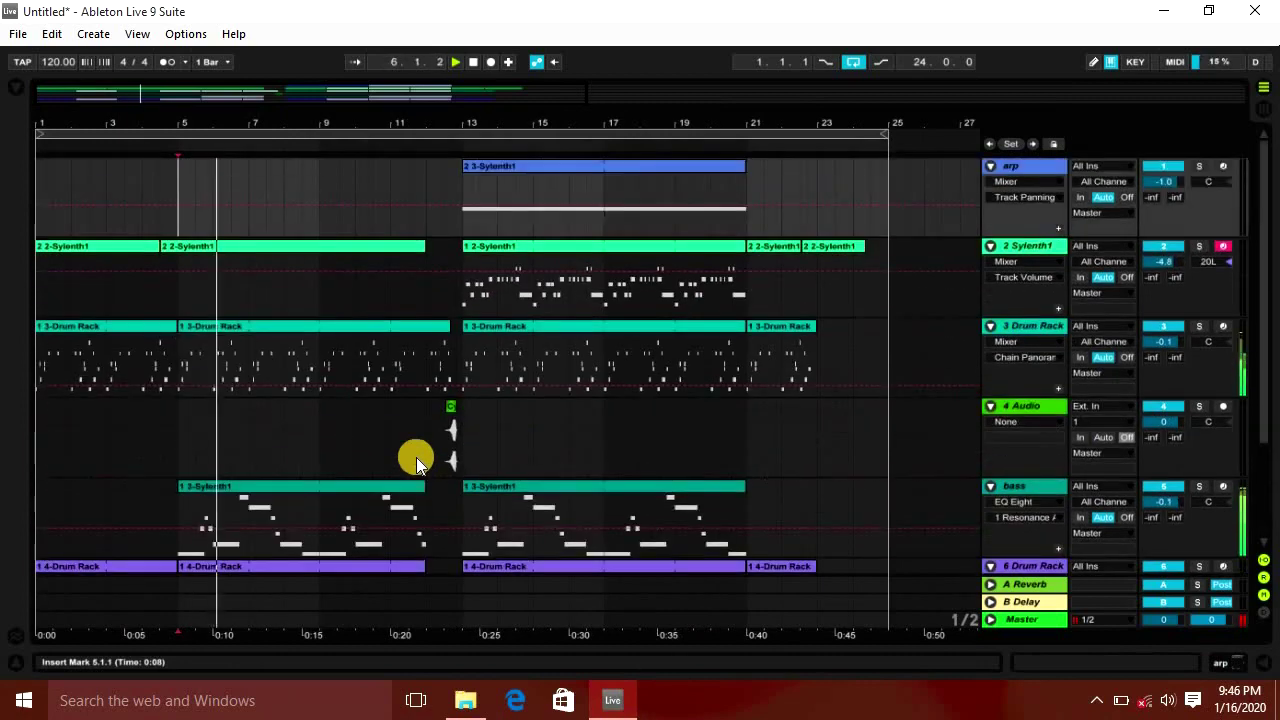